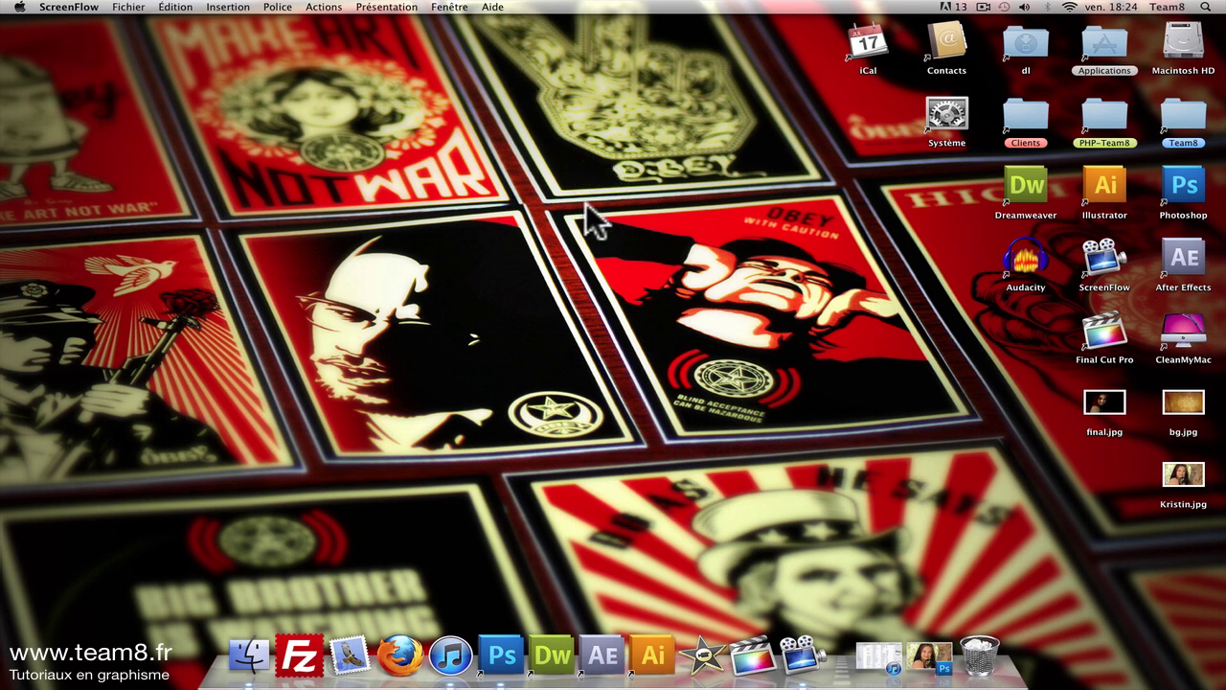
Step: Preview final.jpg and Kristin.jpg side by side in Aperçu, then minimize both windows
double_click(1104, 410)
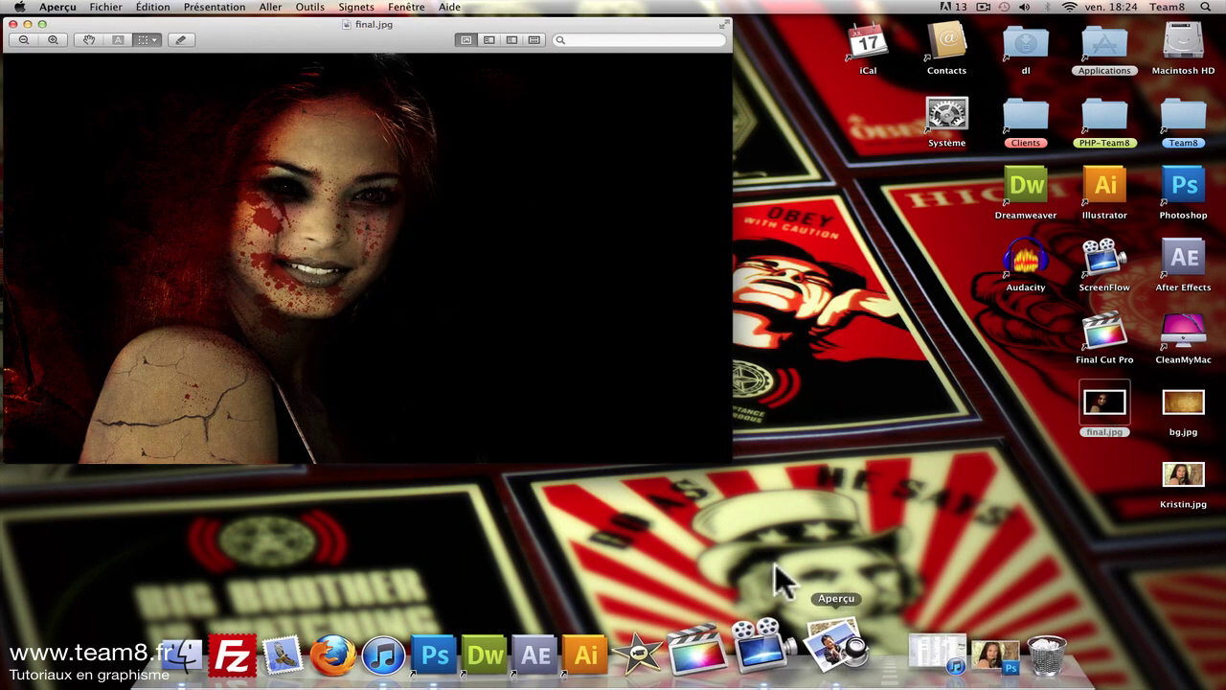
double_click(1189, 486)
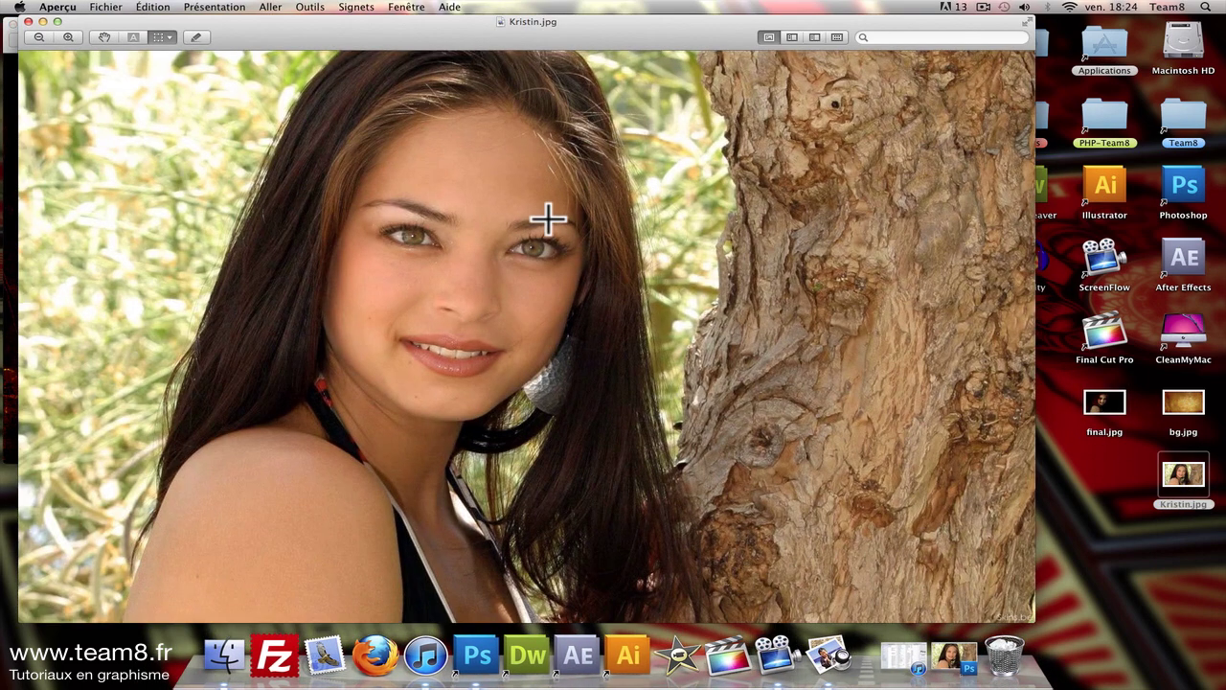
left_click(44, 18)
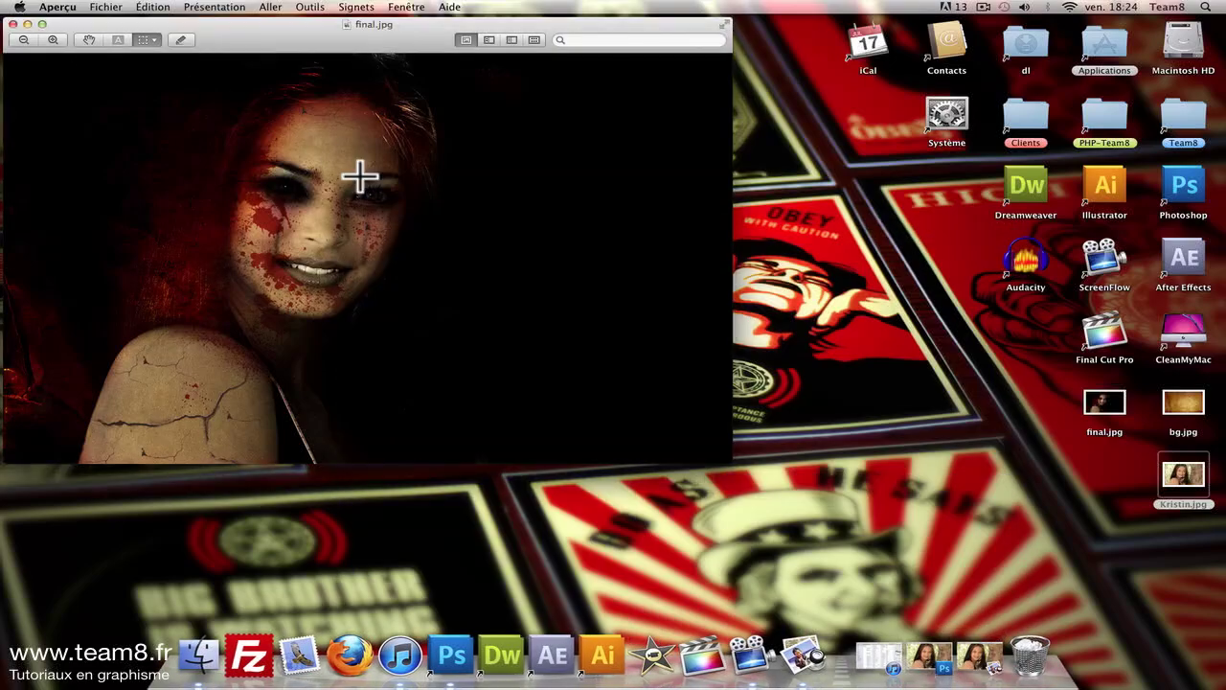
left_click_drag(278, 61, 503, 155)
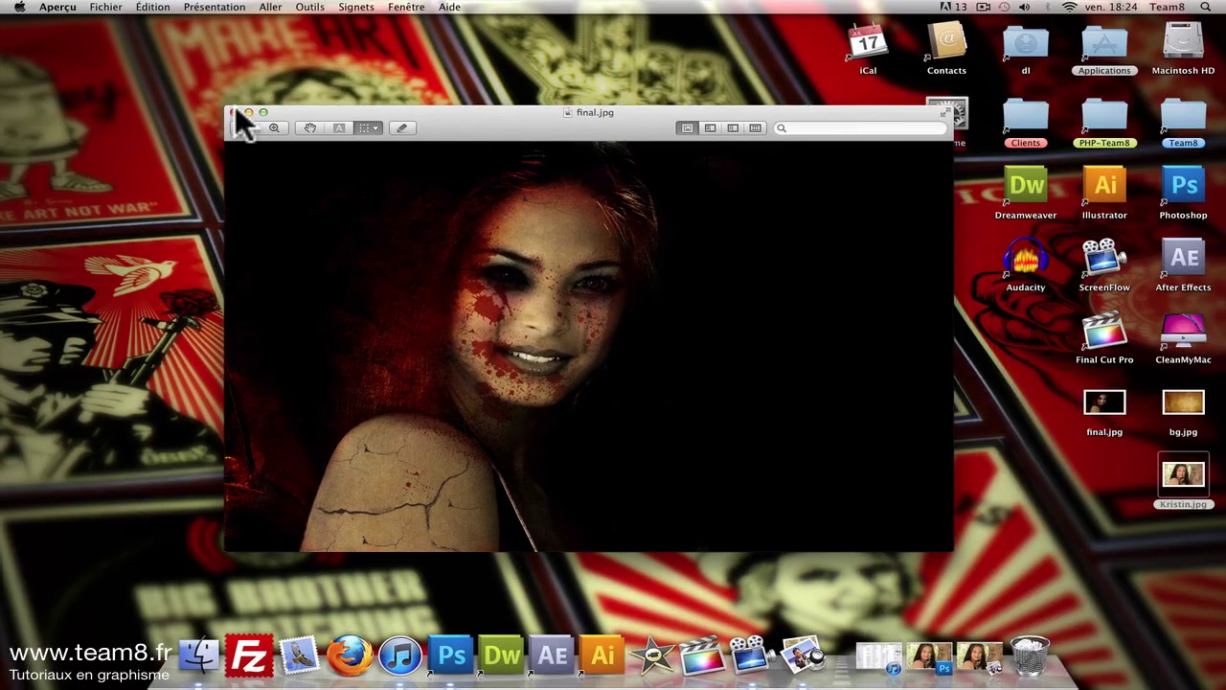
left_click(249, 112)
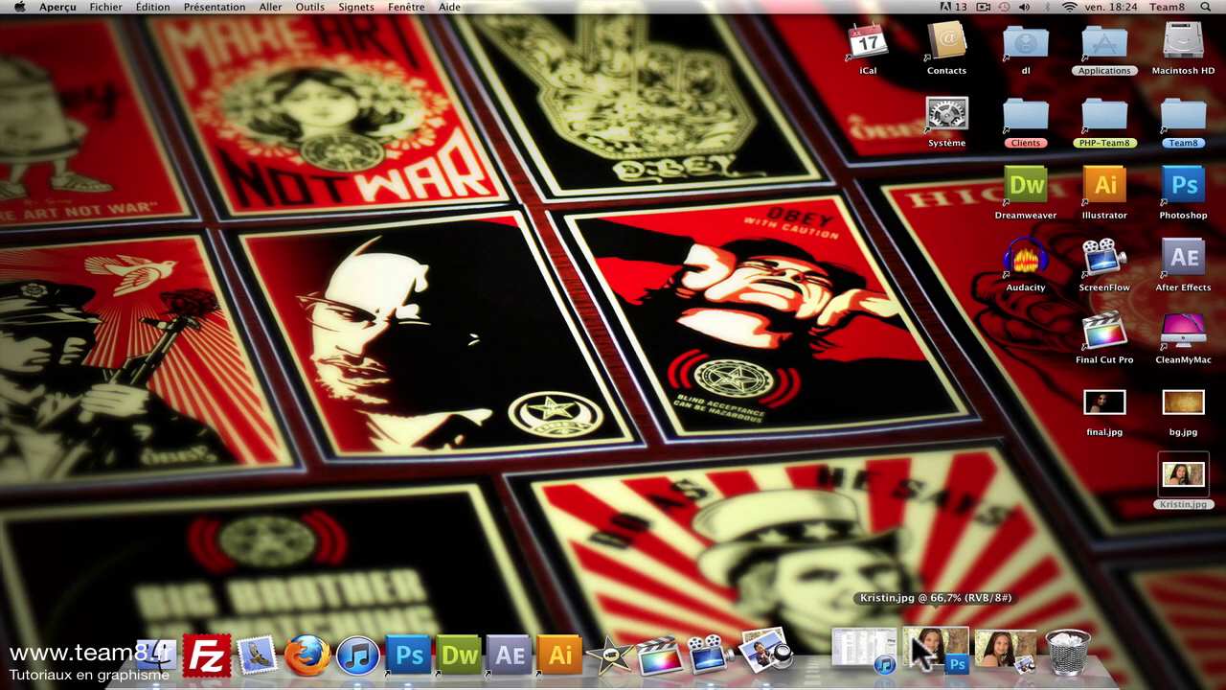
Step: Paste a full copy of the Kristin photo into a new untitled document
left_click(944, 659)
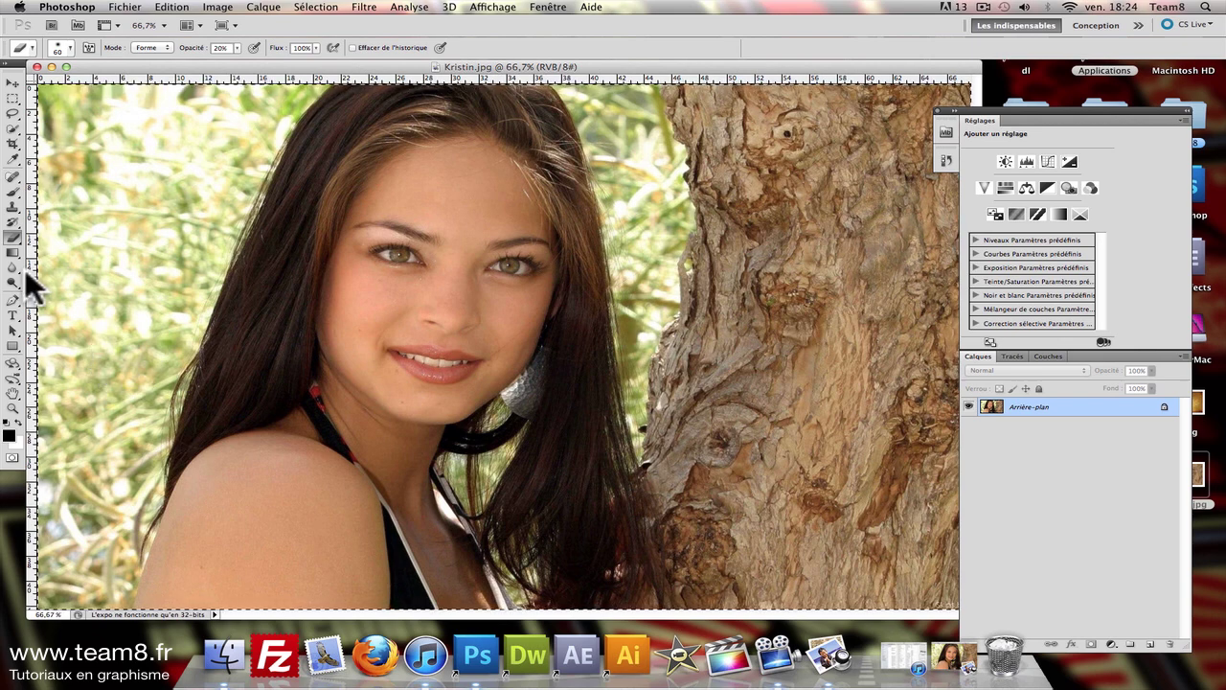
key("super+a")
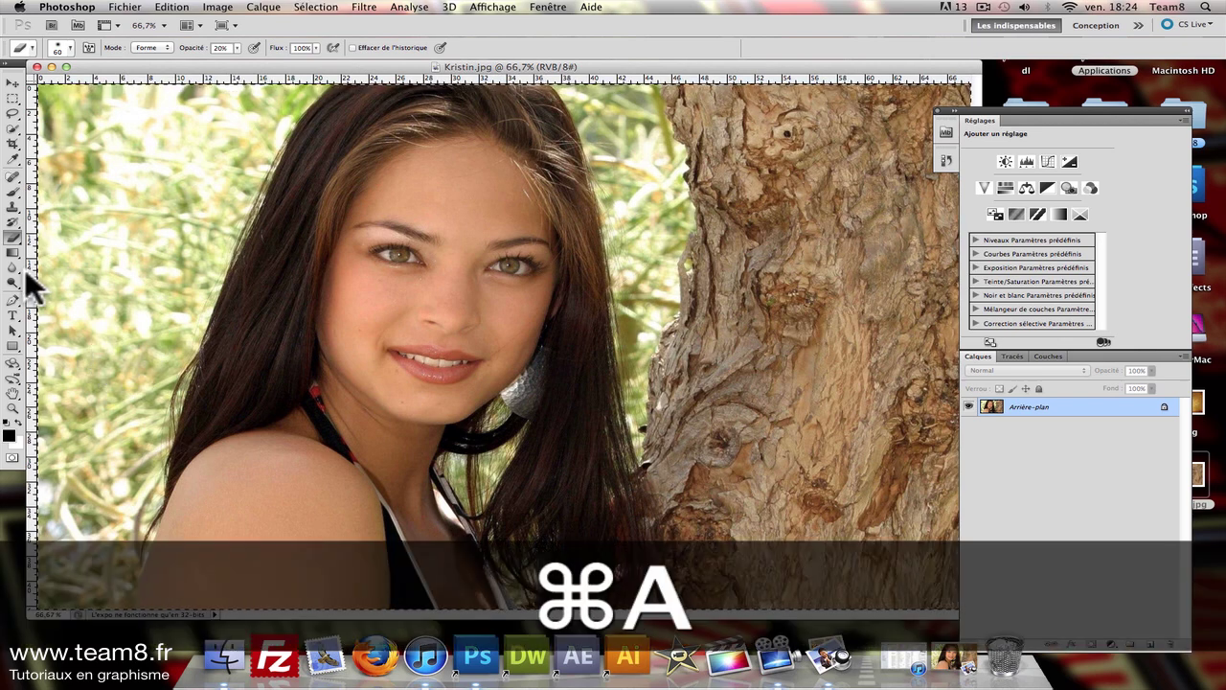
key("super+c")
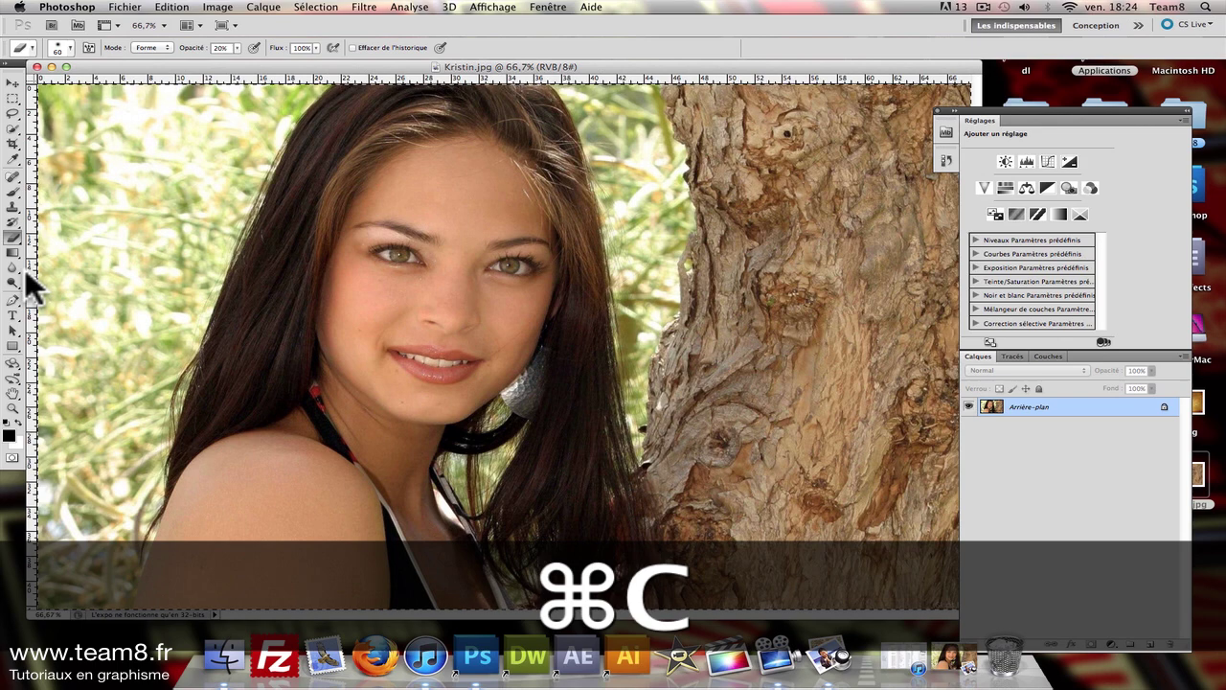
key("super+n")
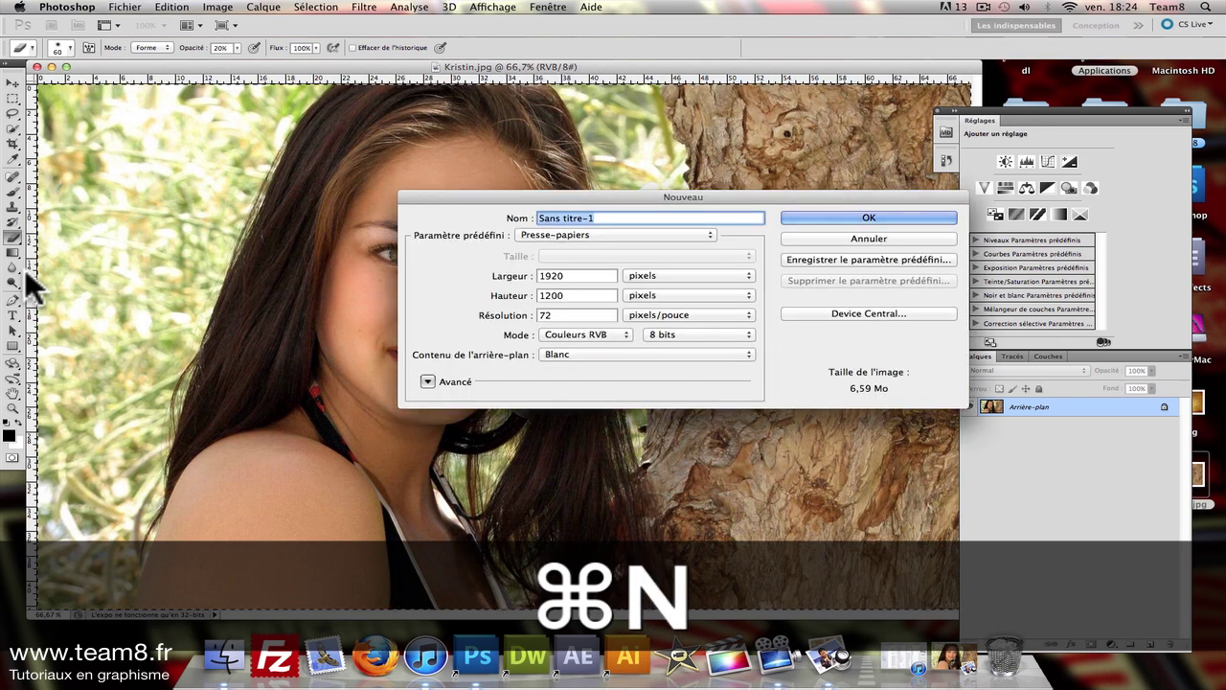
key("Return")
key("super+v")
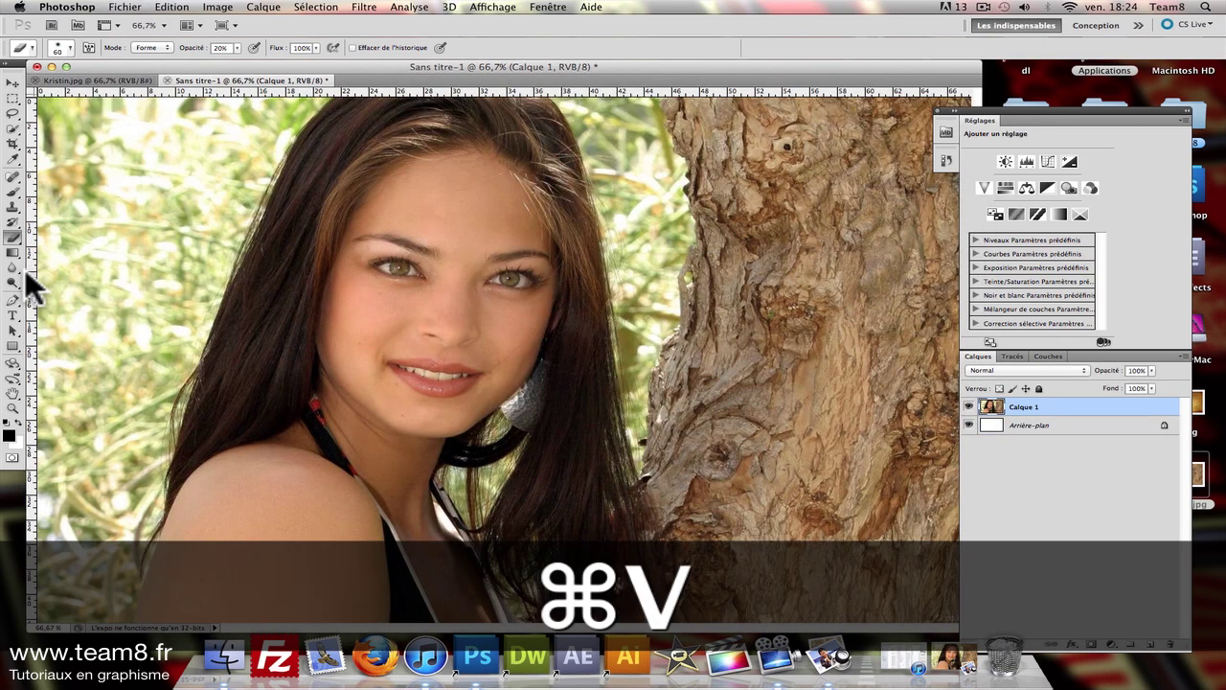
Step: Convert the copy to Niveaux de gris, flatten it, and apply Levels of 57 and 0,82
left_click(188, 12)
mouse_move(287, 23)
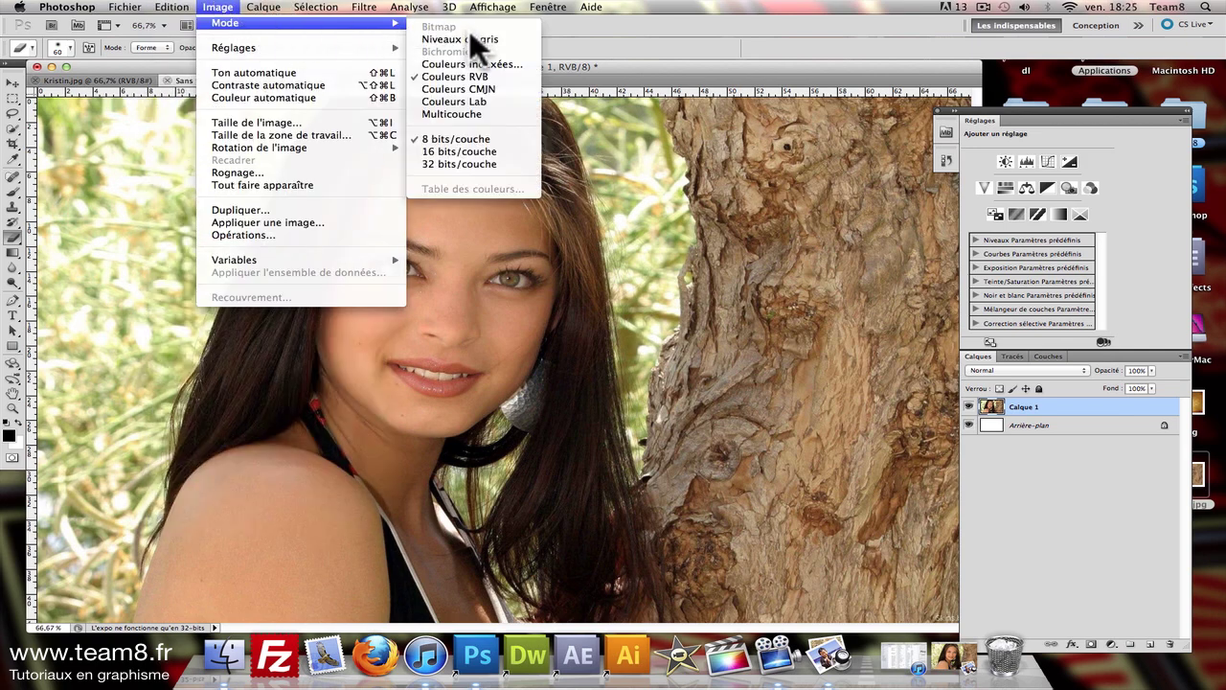
left_click(470, 38)
left_click(720, 230)
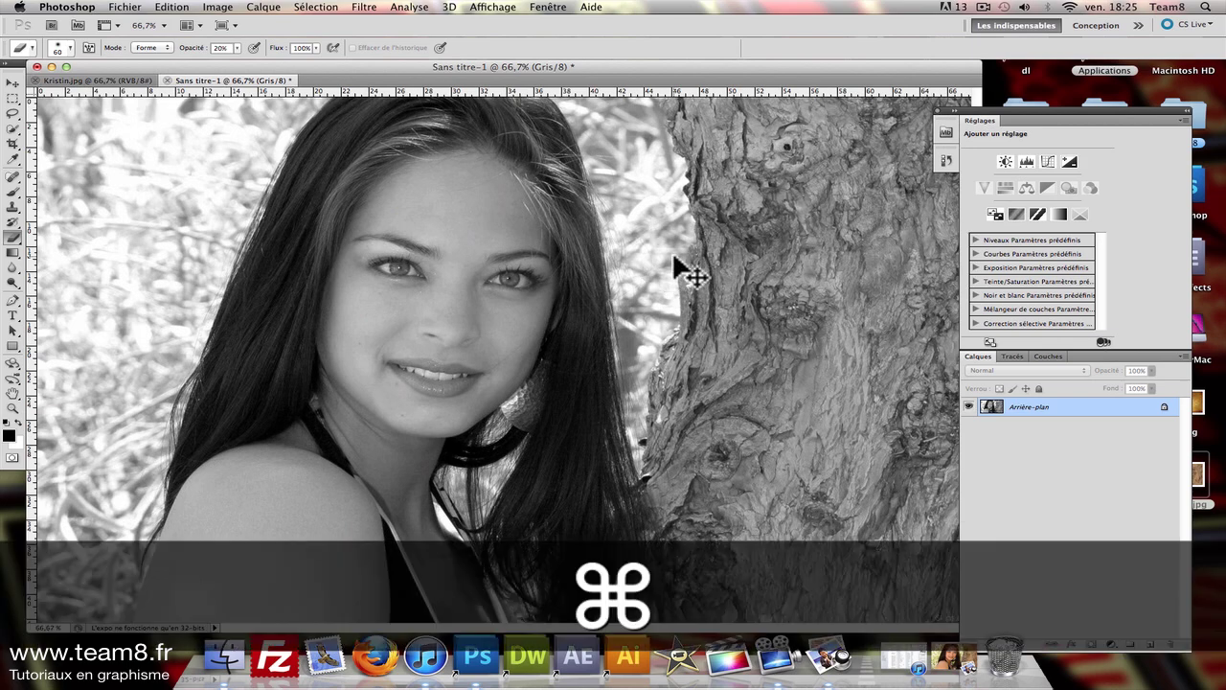
key("ctrl+l")
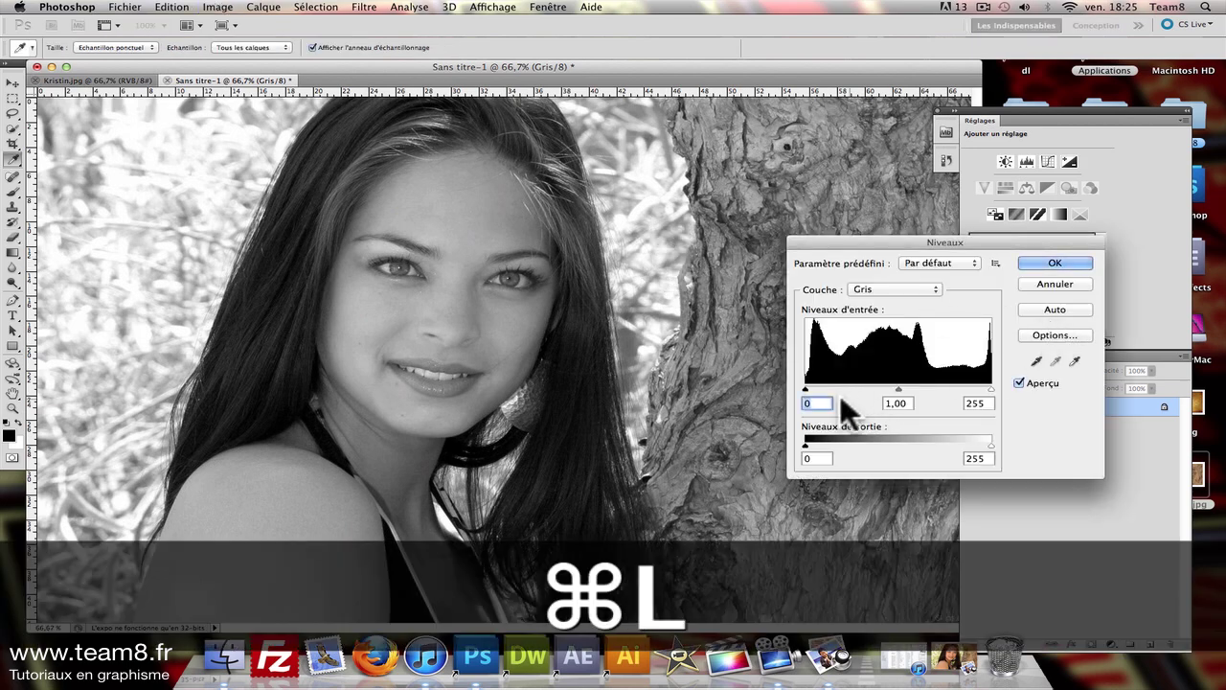
left_click_drag(805, 389, 847, 389)
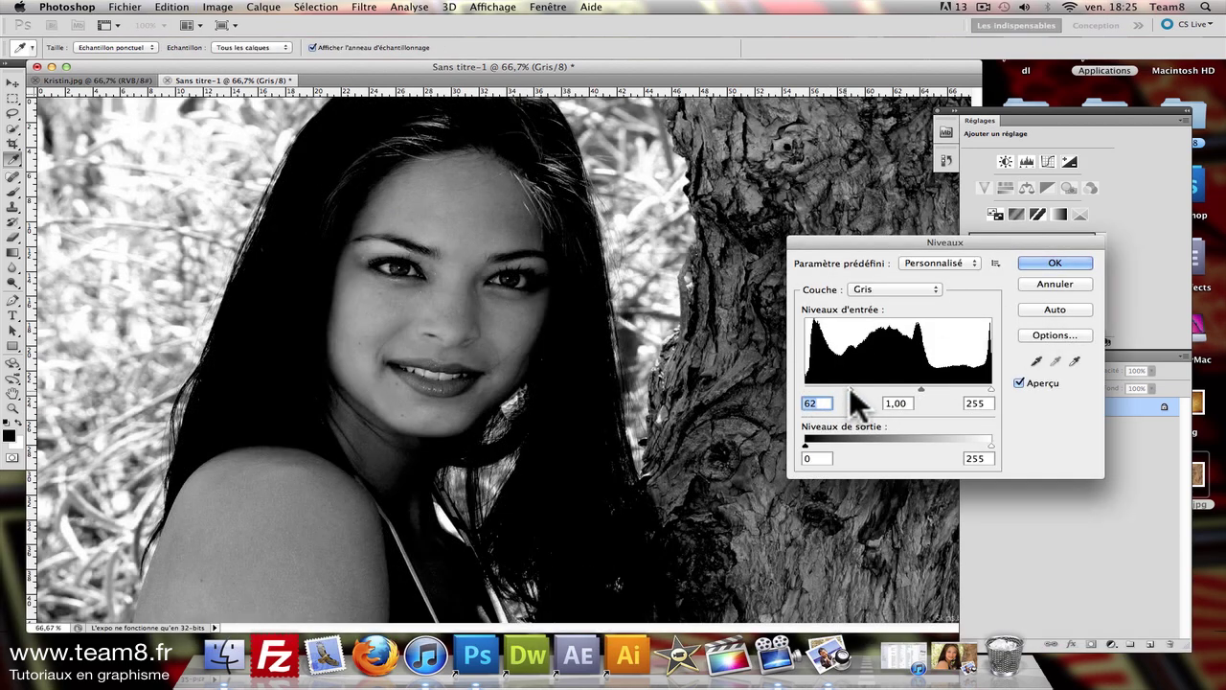
left_click_drag(931, 388, 926, 386)
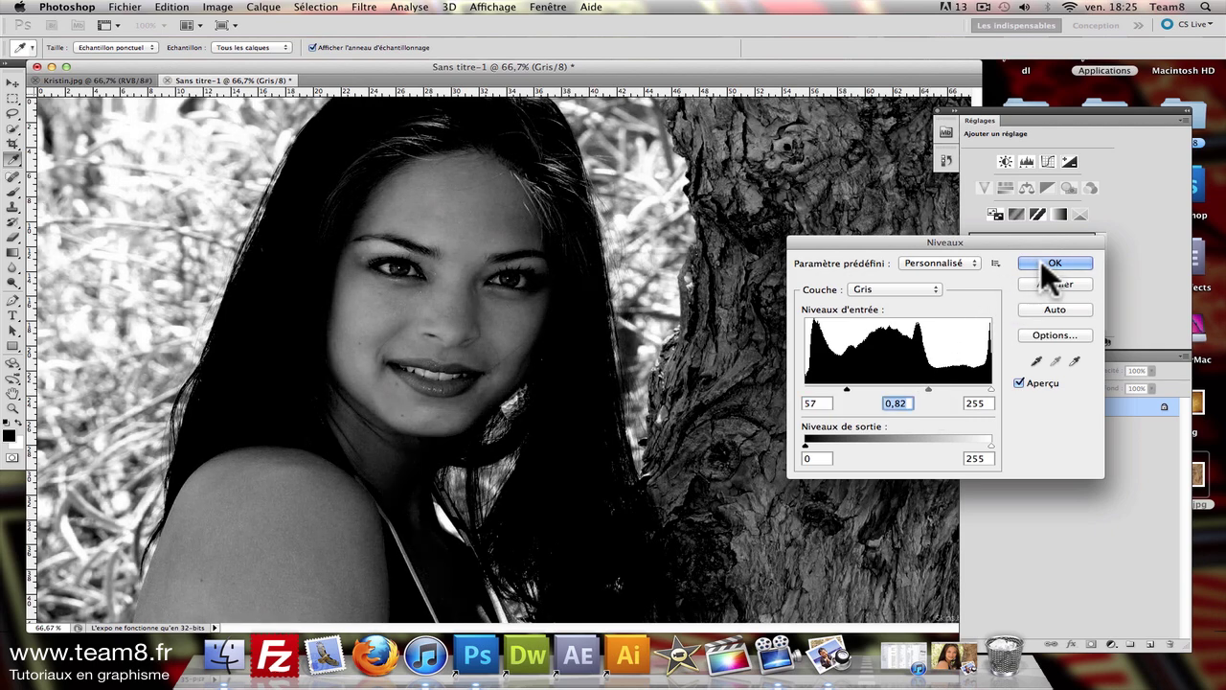
left_click(1040, 260)
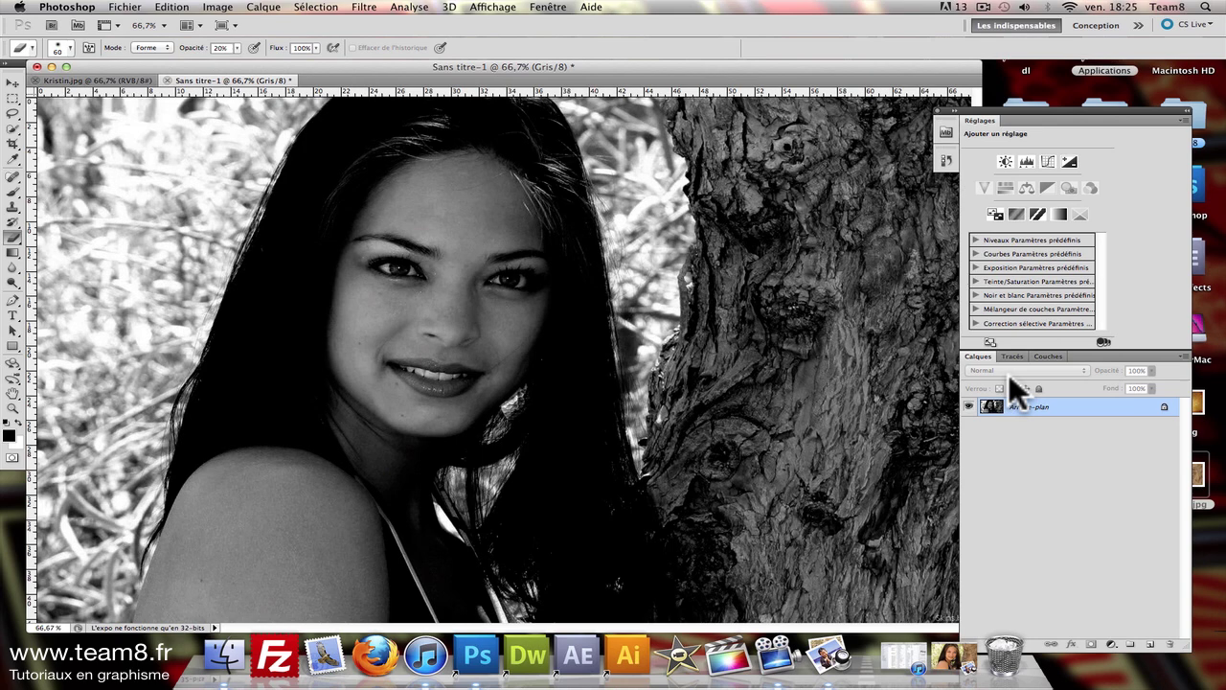
Step: Paste the greyscale copy into Kristin.jpg as Calque 1 with Produit blend mode
key("super+a")
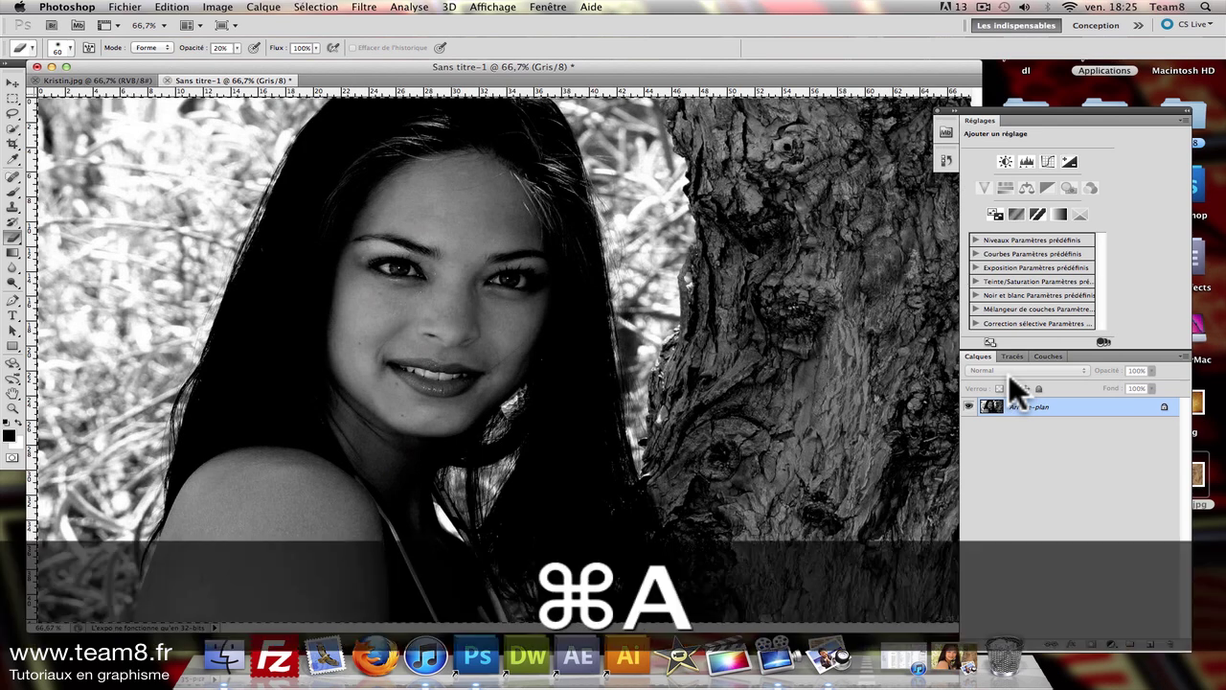
key("super+c")
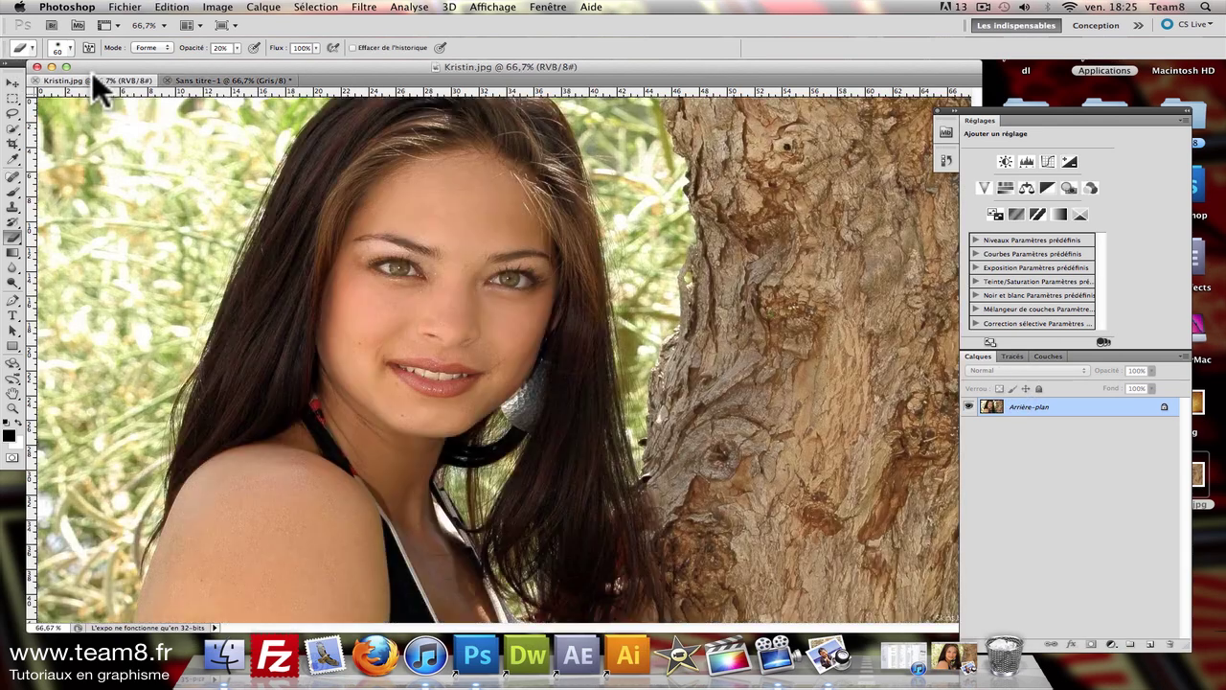
left_click(92, 77)
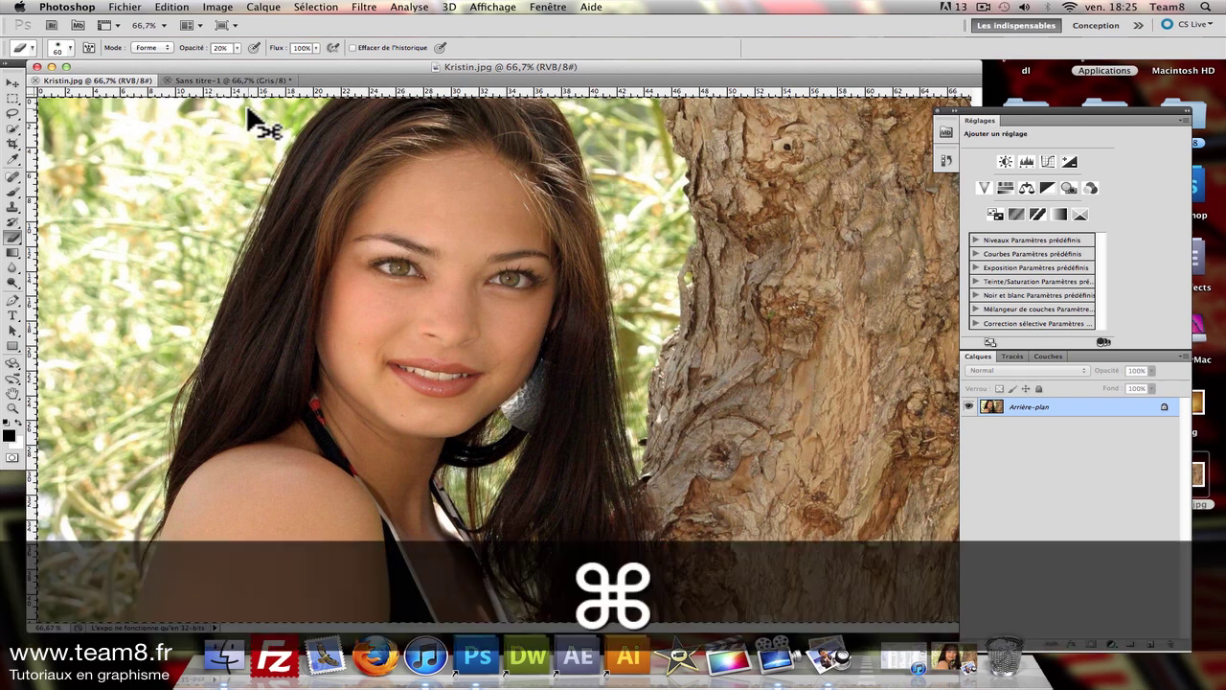
key("super+v")
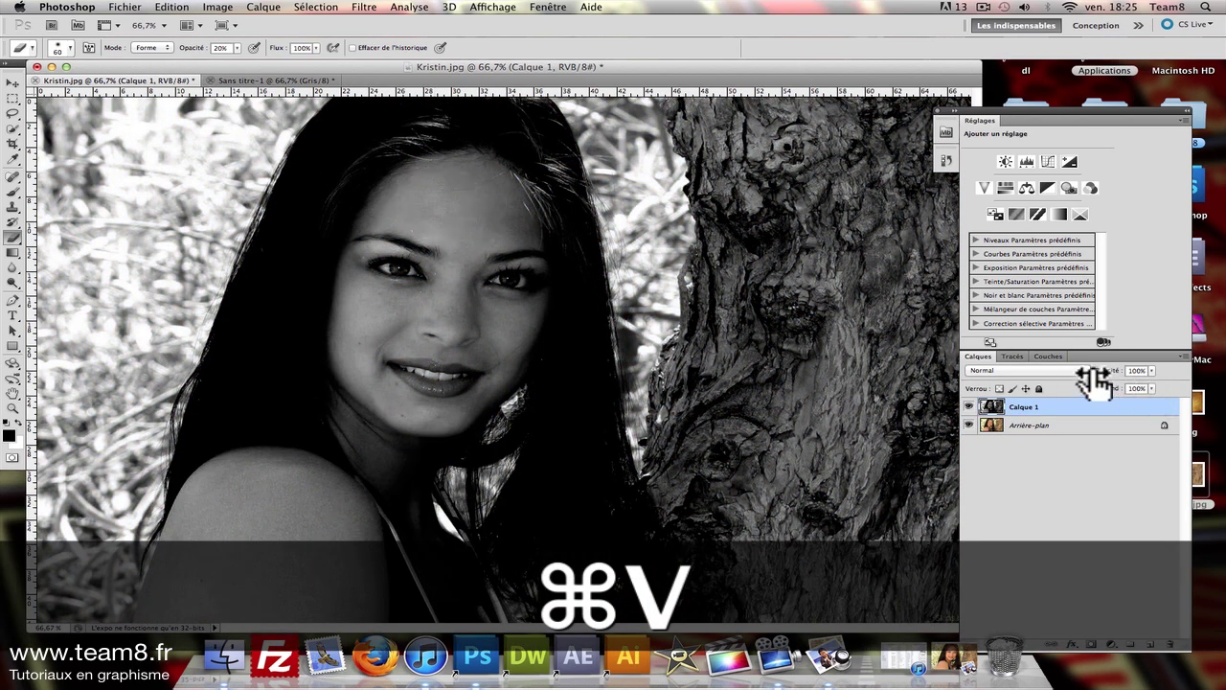
left_click(1035, 369)
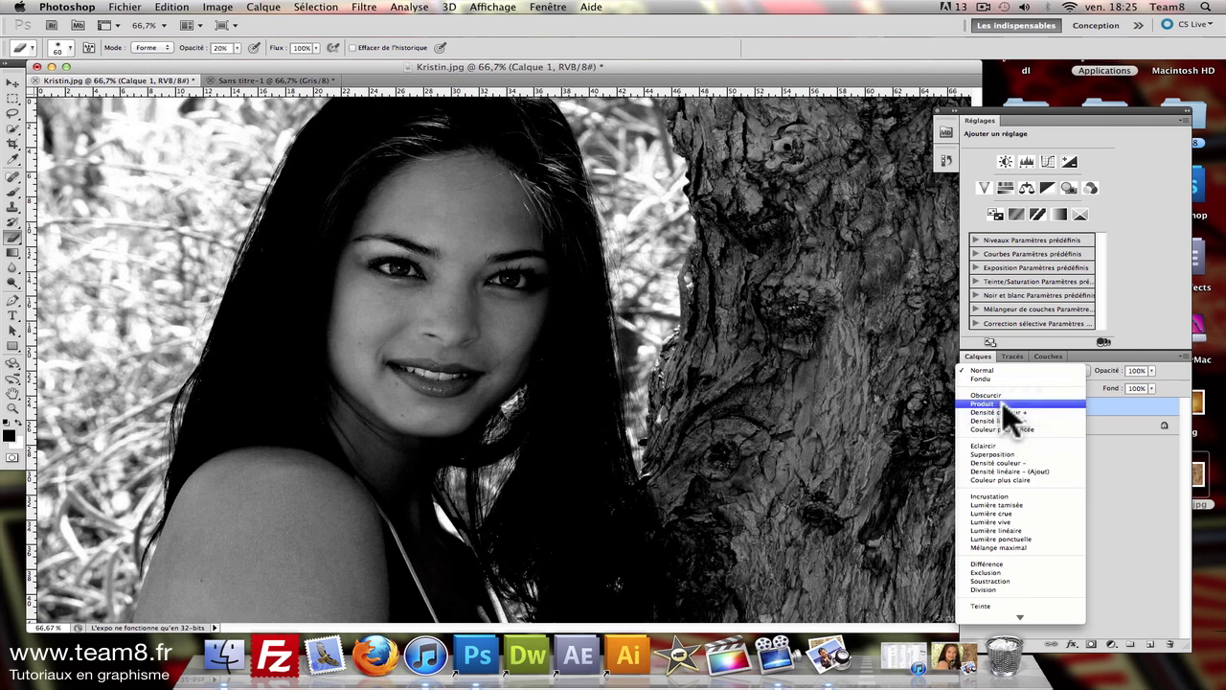
left_click(1001, 402)
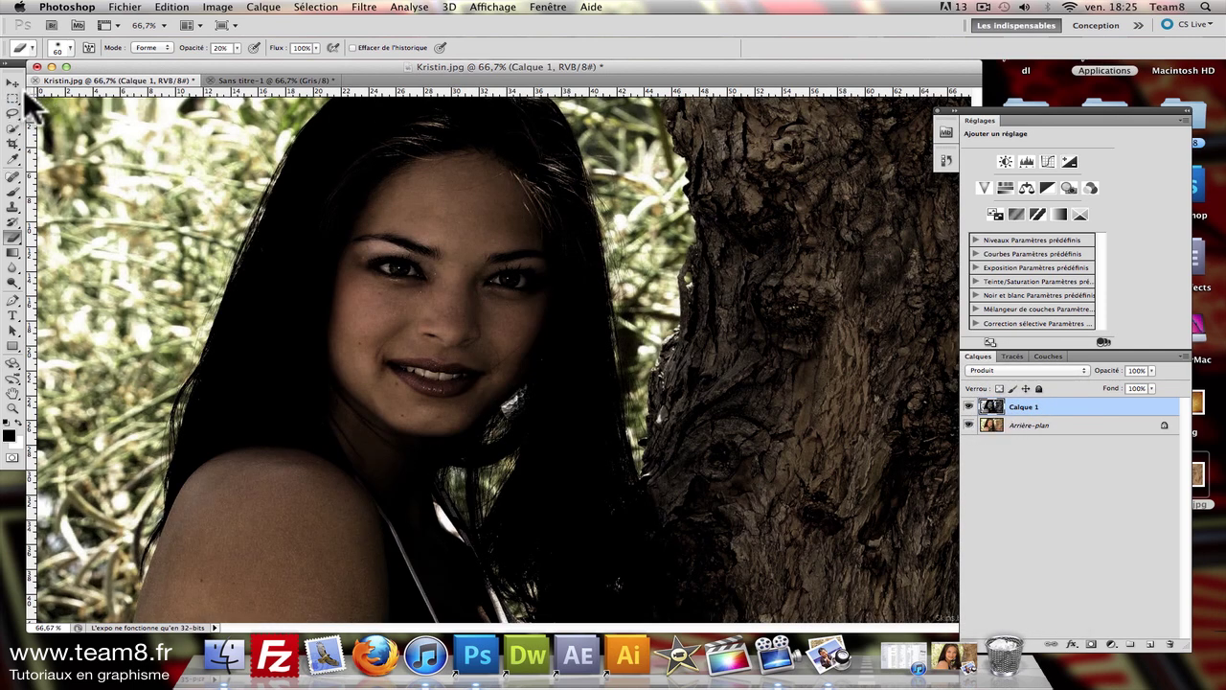
left_click(13, 113)
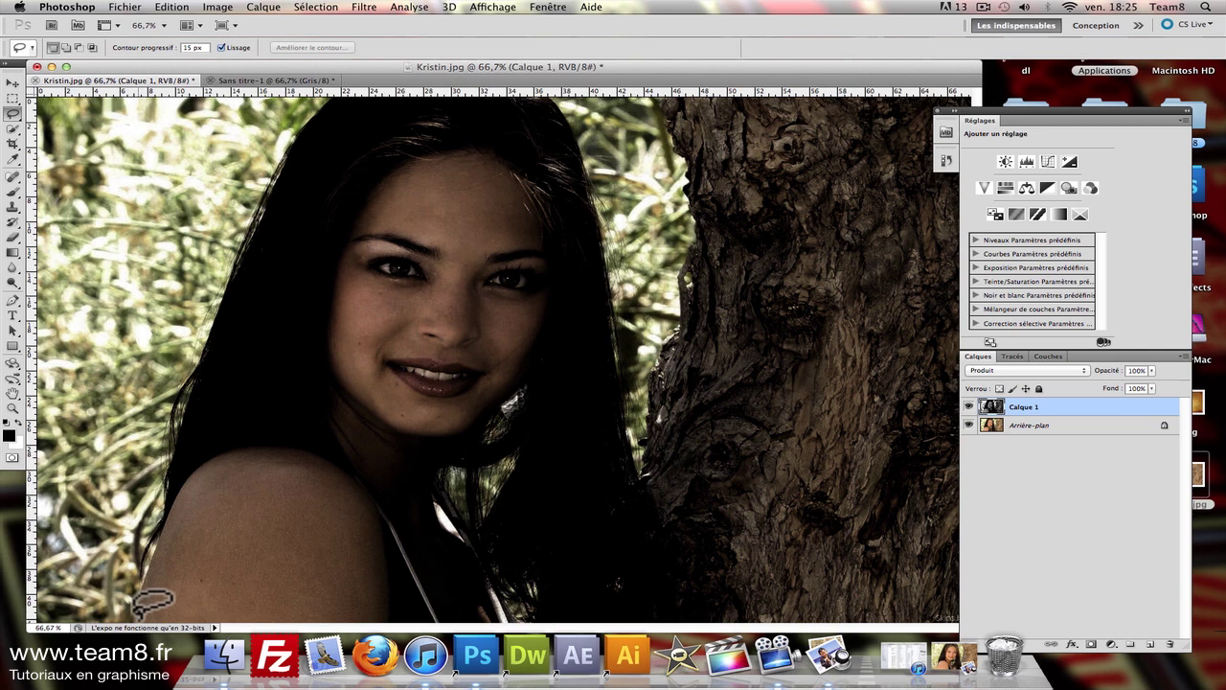
Step: Lasso a 15 px feathered selection around the woman's hair, face and shoulders
key("alt")
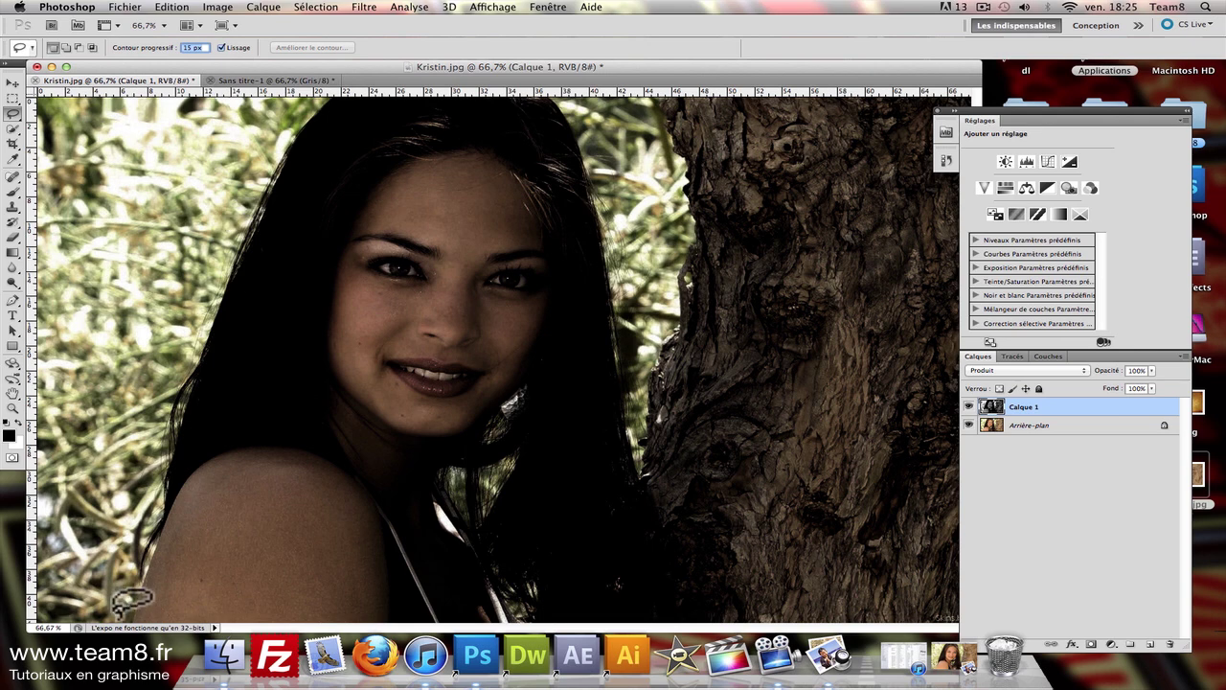
key("alt")
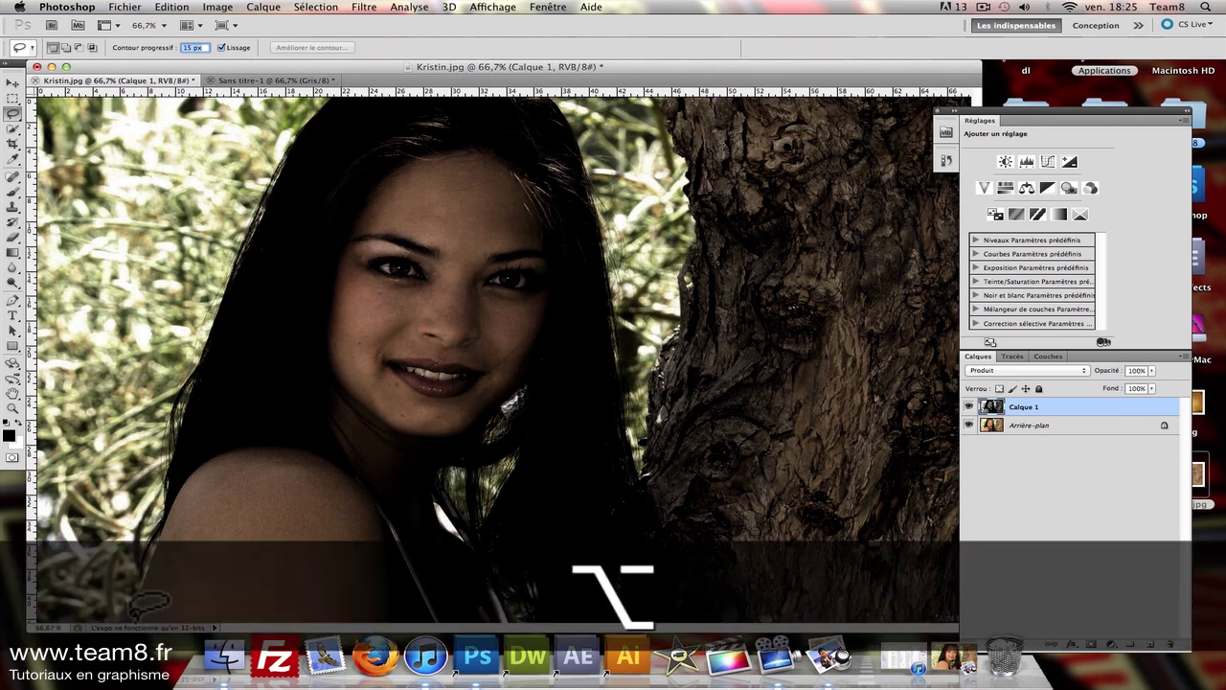
left_click_drag(145, 567, 212, 307)
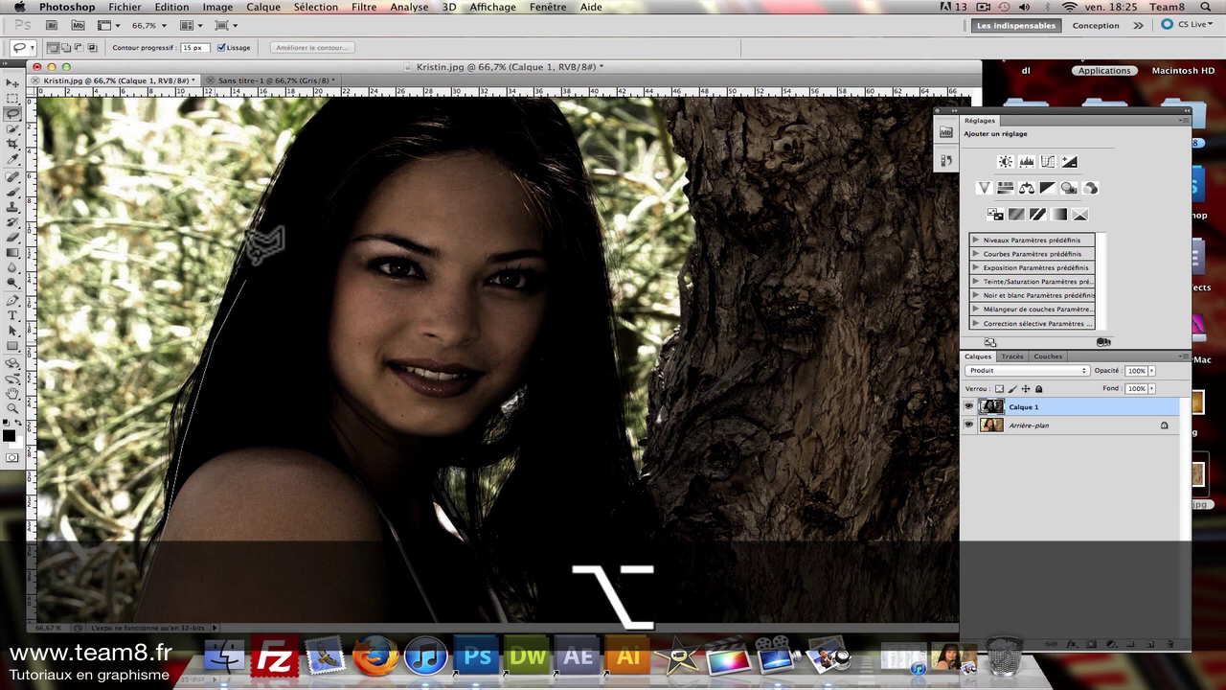
mouse_move(212, 307)
left_mouse_down()
mouse_move(292, 137)
mouse_move(524, 93)
left_mouse_up()
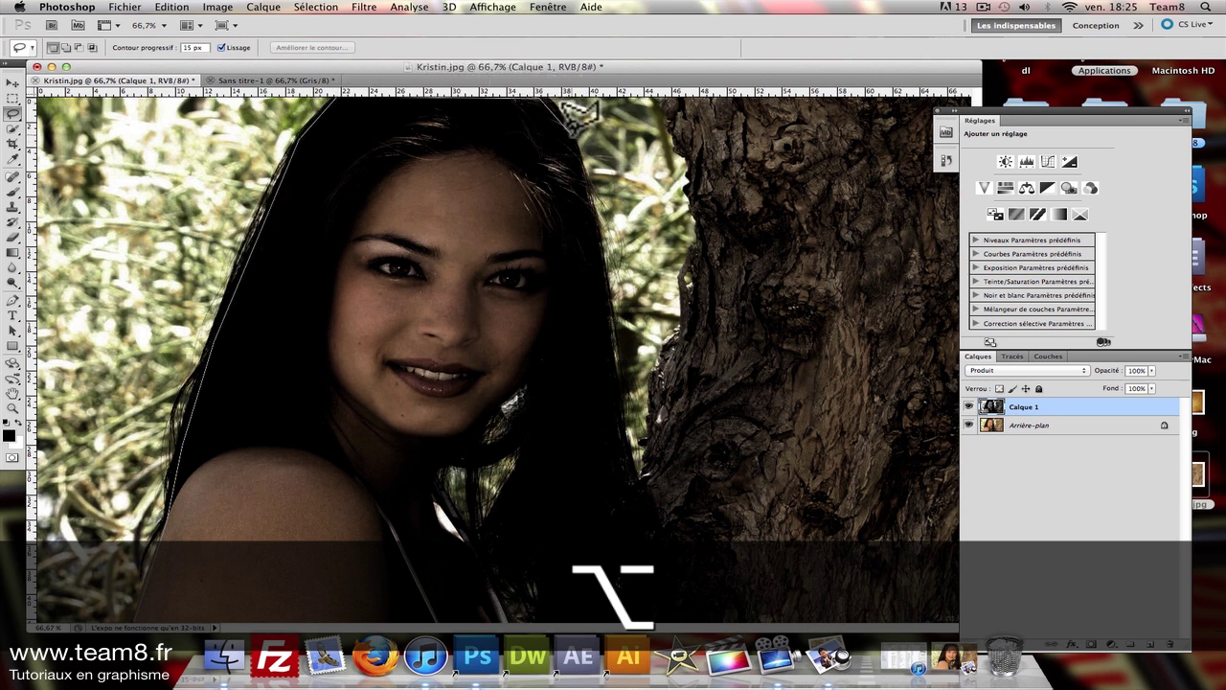
mouse_move(528, 89)
left_mouse_down()
mouse_move(623, 364)
mouse_move(654, 552)
left_mouse_up()
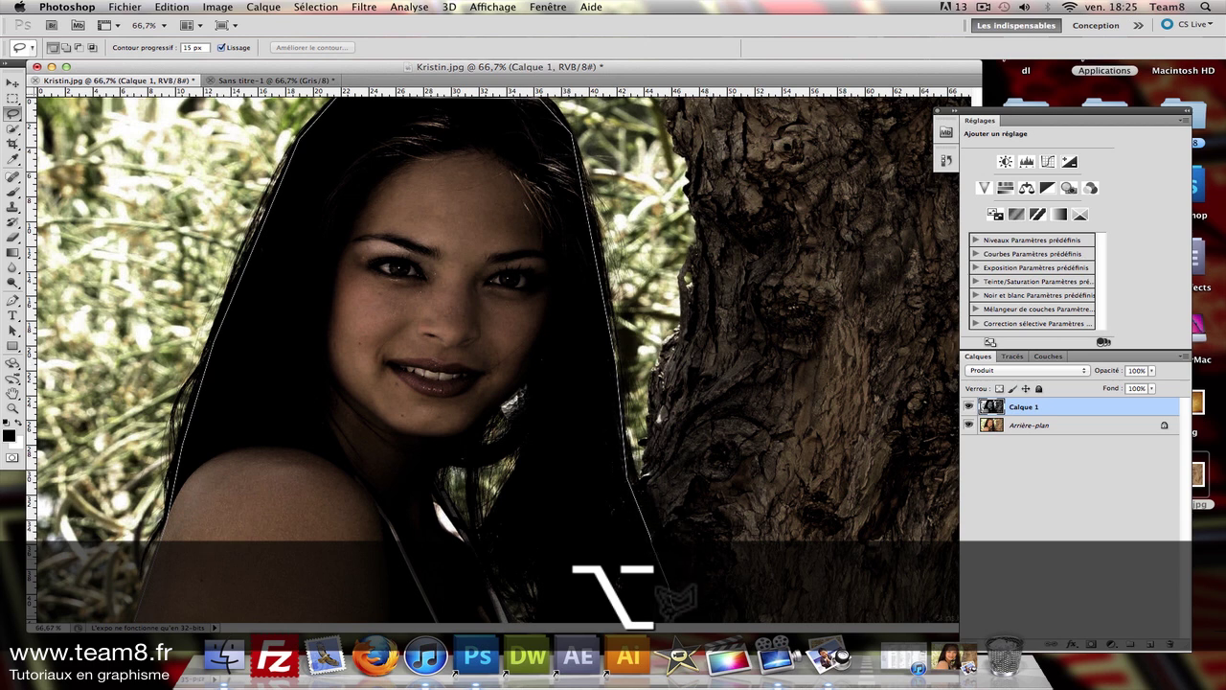
mouse_move(675, 601)
left_mouse_down()
mouse_move(559, 657)
mouse_move(288, 661)
mouse_move(260, 583)
mouse_move(254, 601)
left_mouse_up()
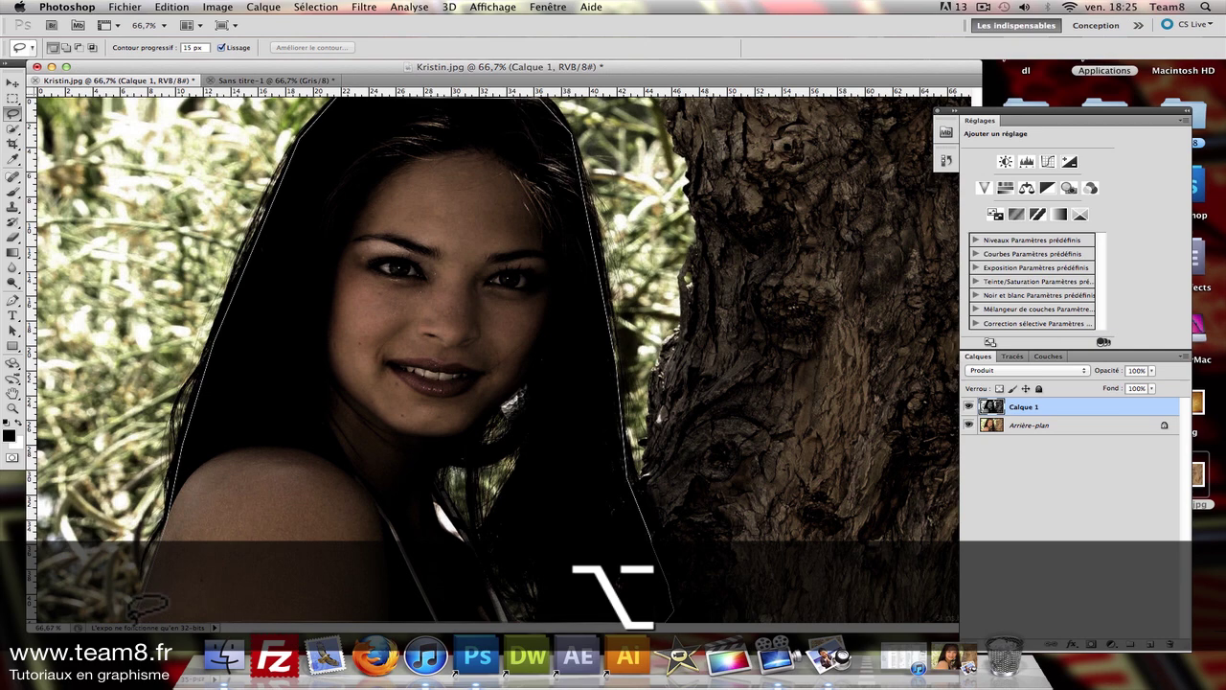
left_click_drag(148, 605, 158, 608)
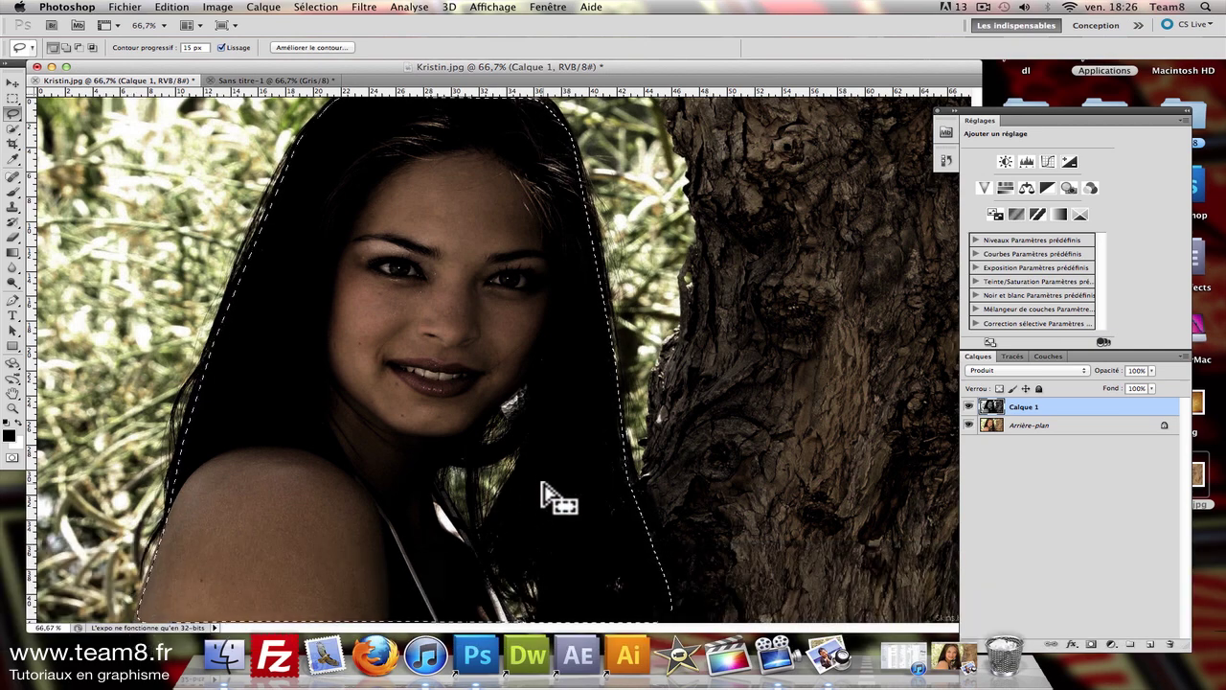
Step: Invert the selection and add a new empty layer above Calque 1
key("super")
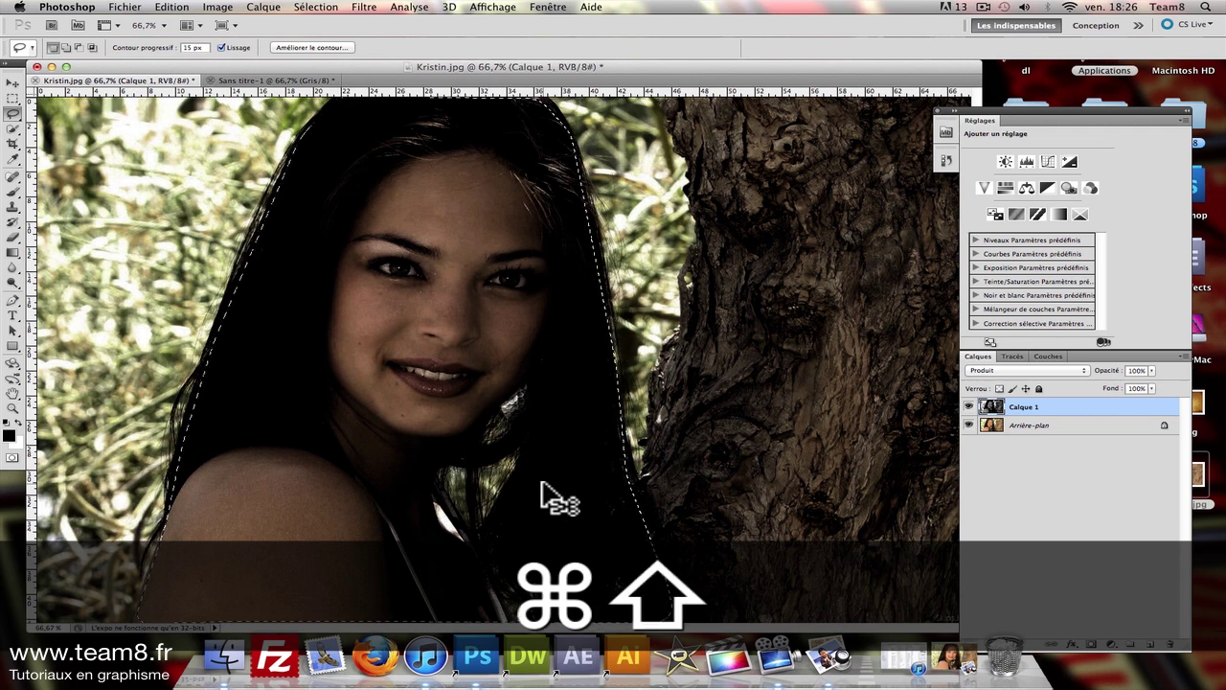
key("super+shift+i")
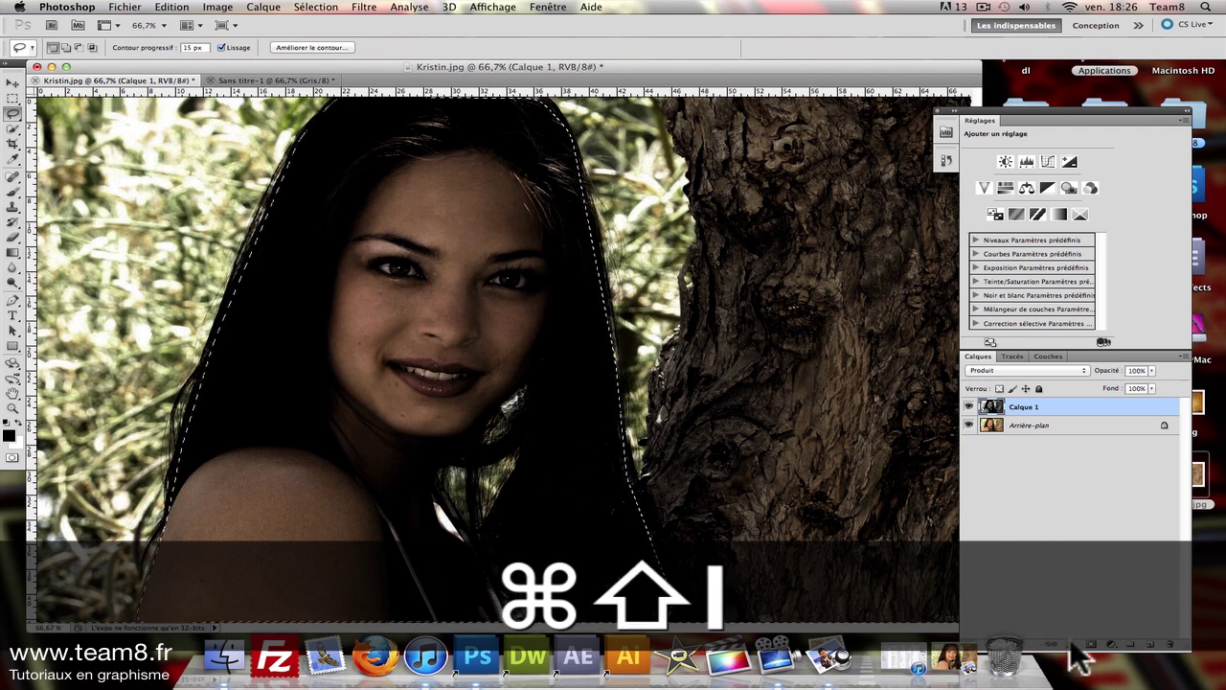
left_click(1150, 643)
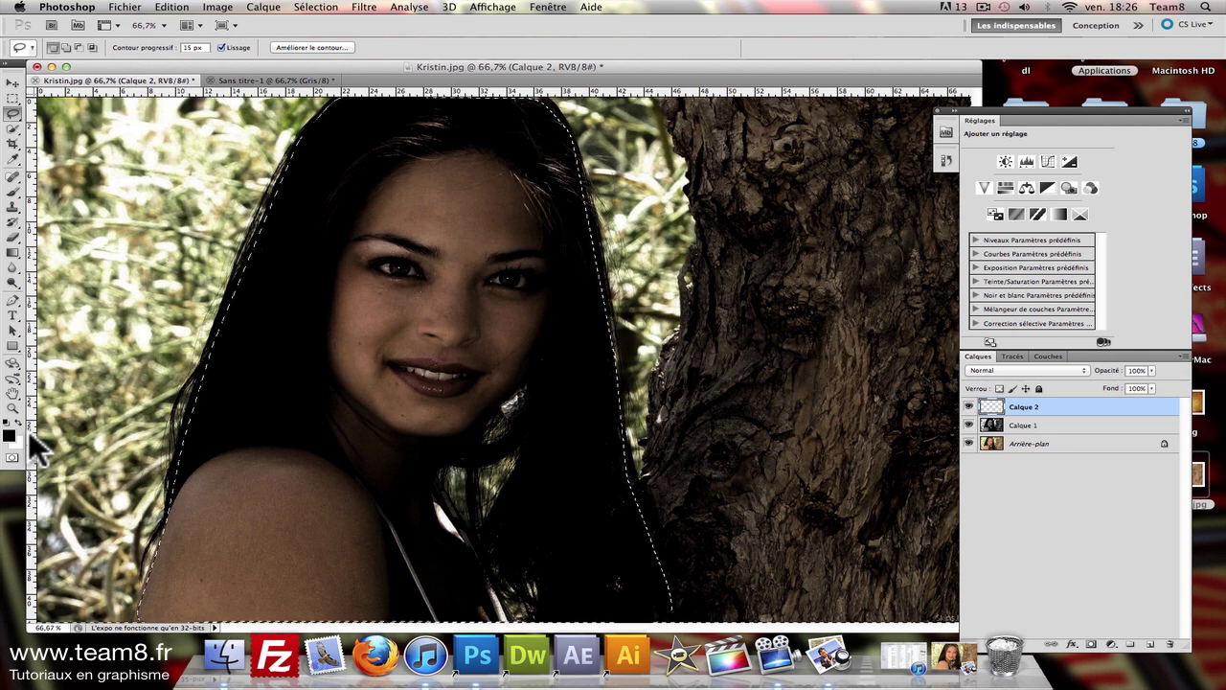
Step: Fill the inverted area on Calque 2 with black foreground colour, then deselect
key("shift+BackSpace")
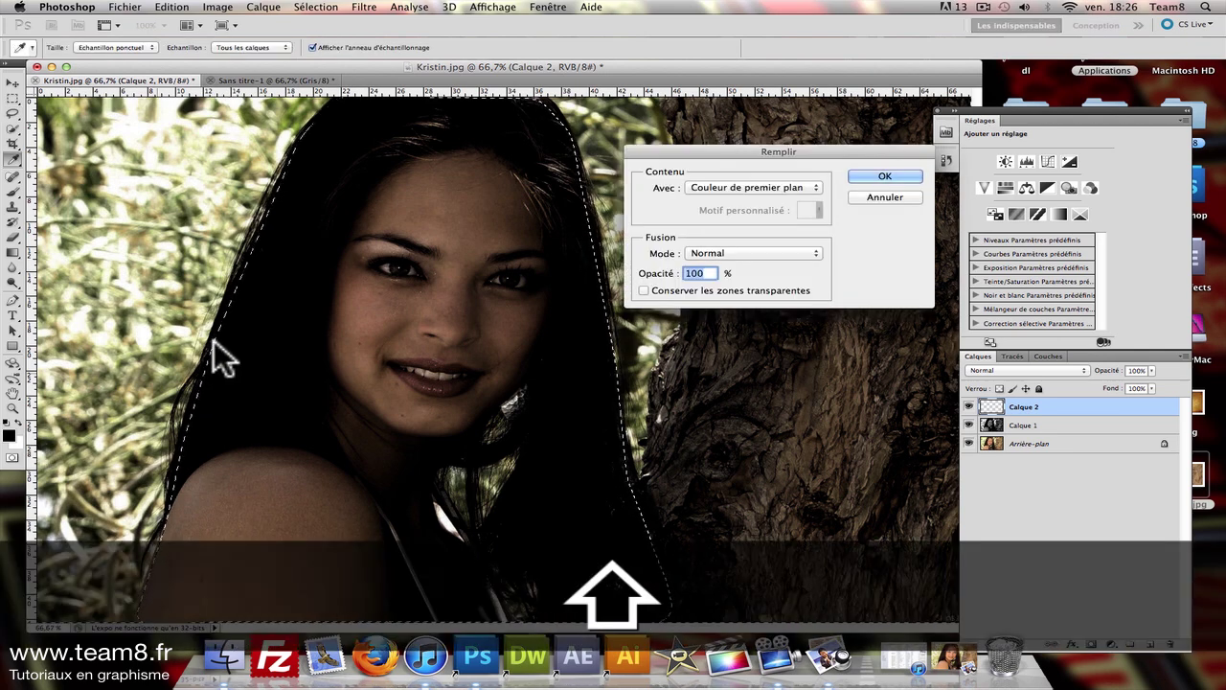
left_click(879, 198)
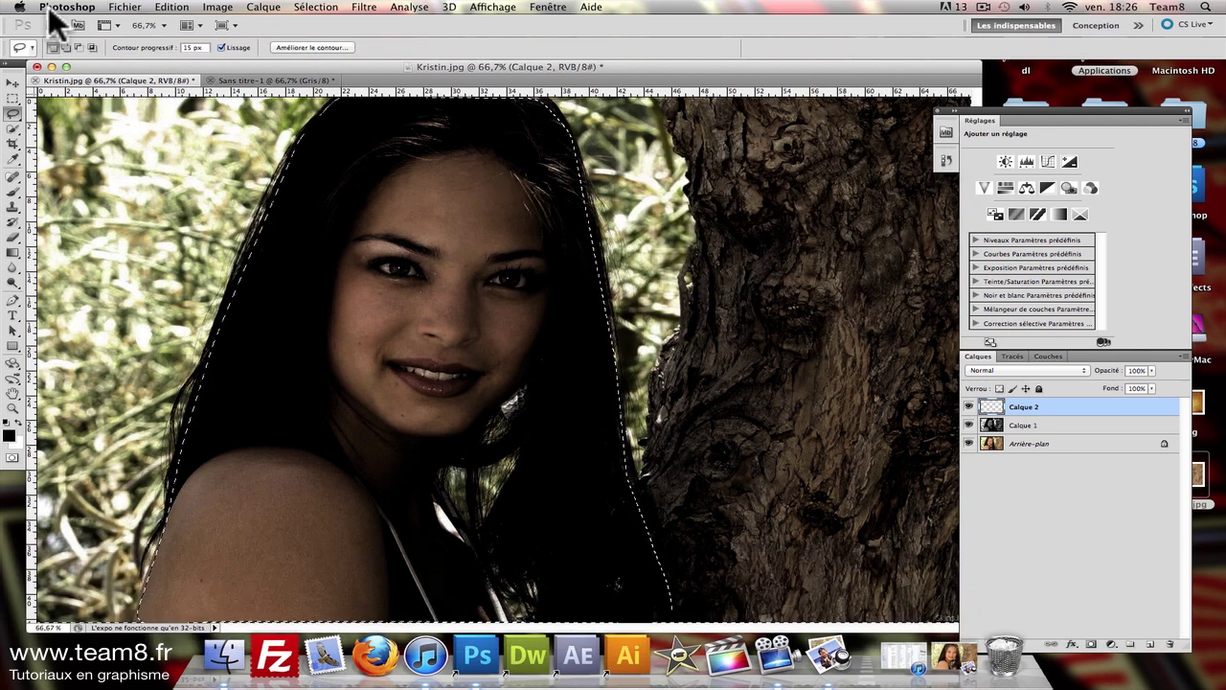
left_click(170, 8)
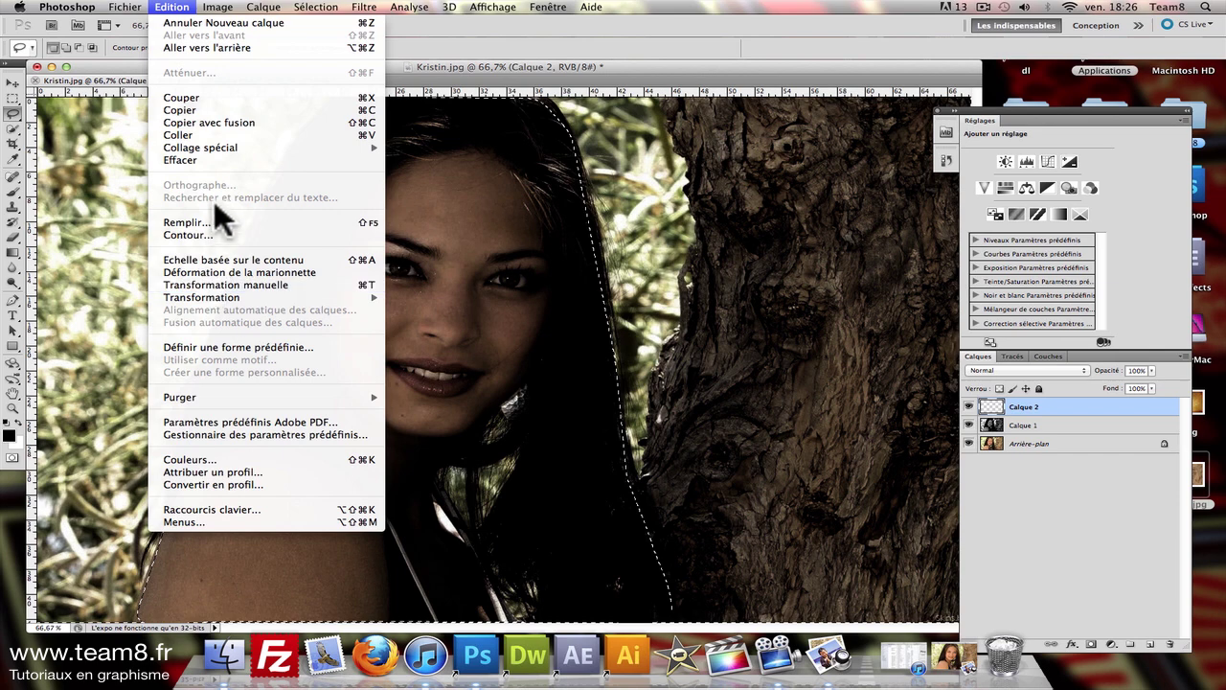
left_click(215, 221)
left_click(736, 186)
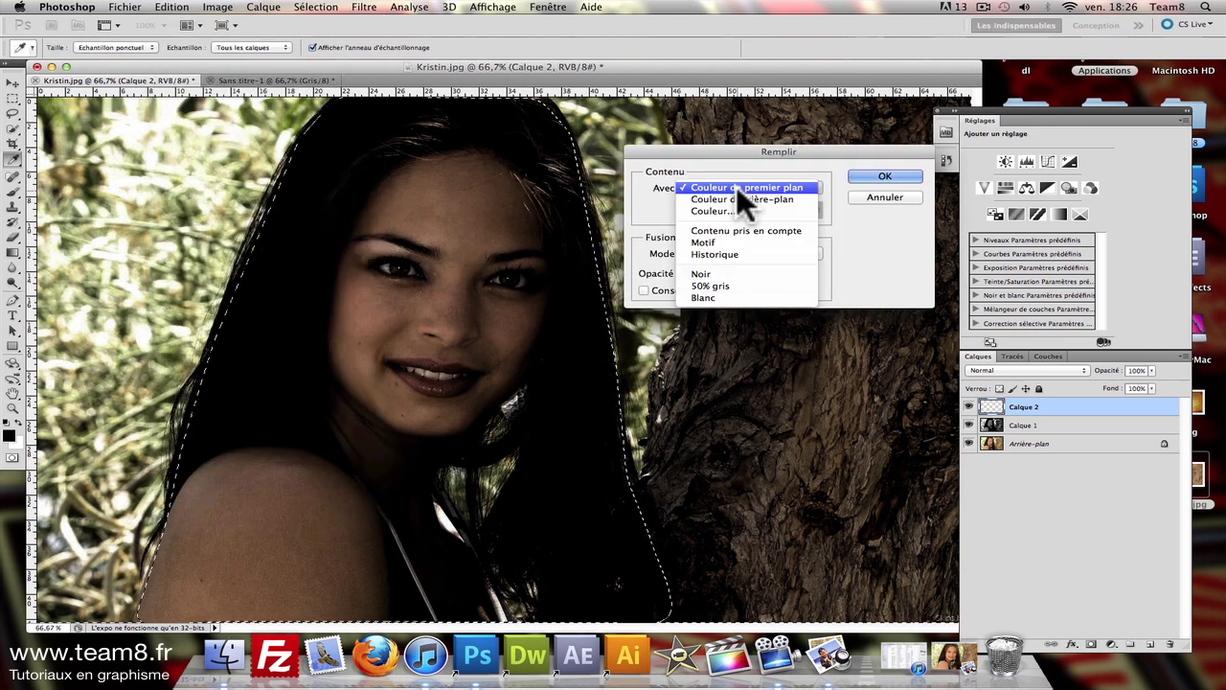
left_click(738, 186)
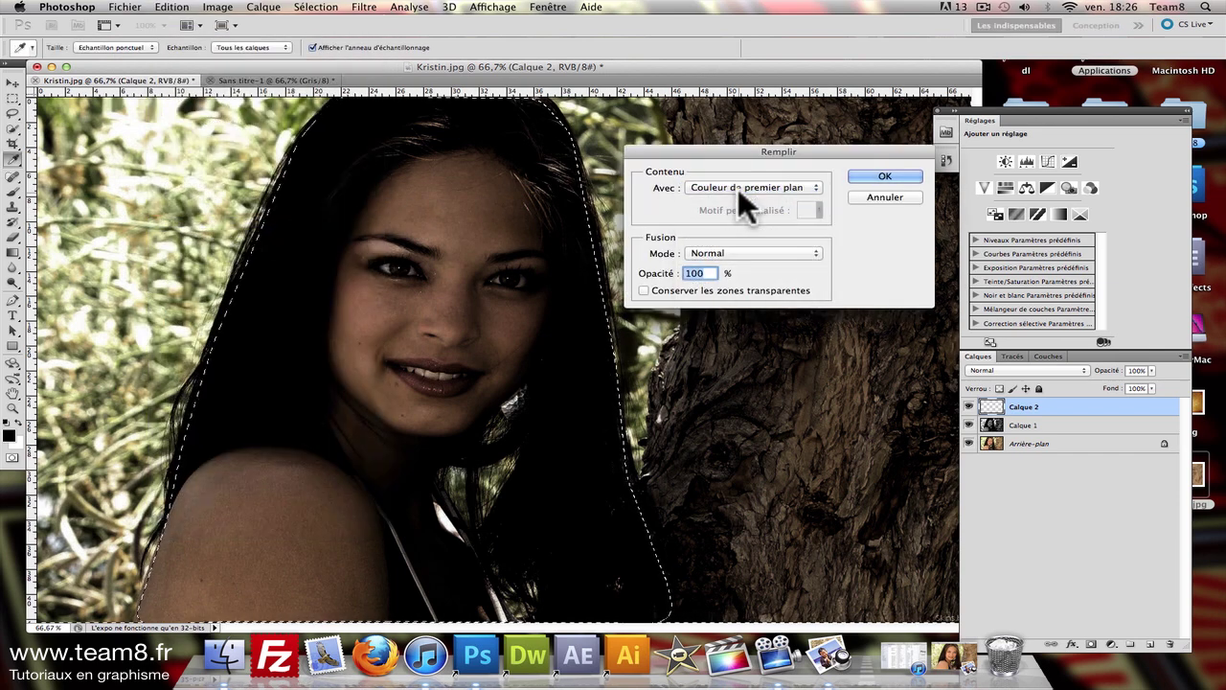
left_click(883, 176)
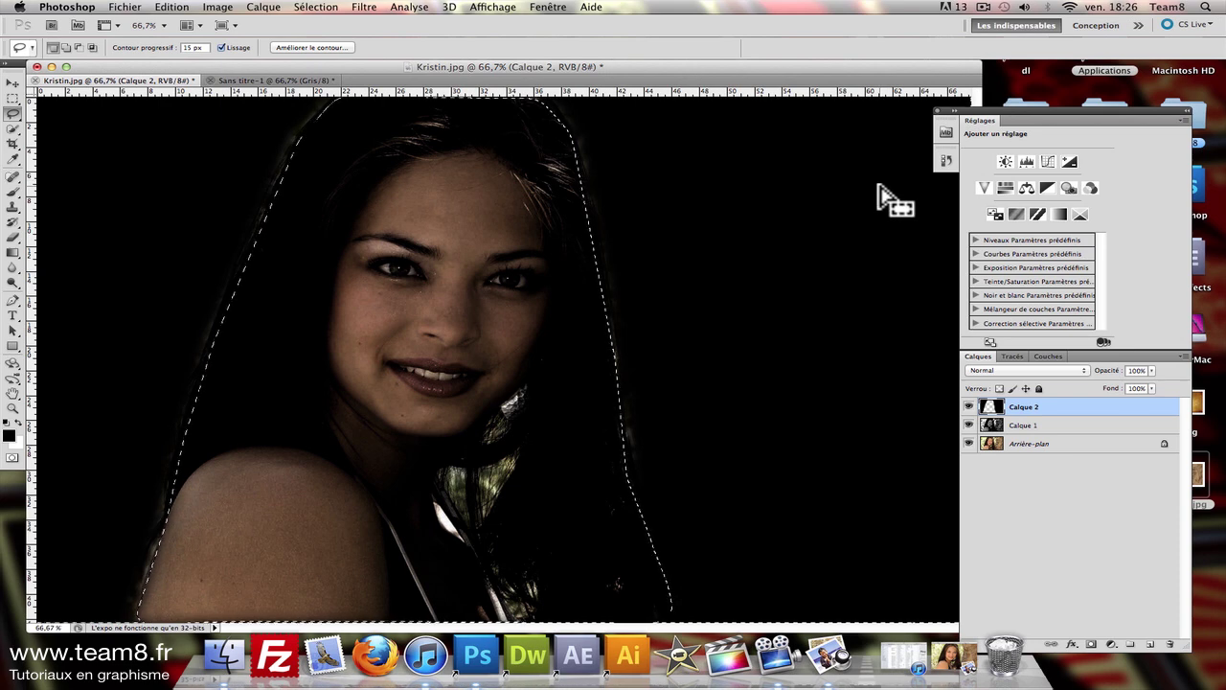
key("super+d")
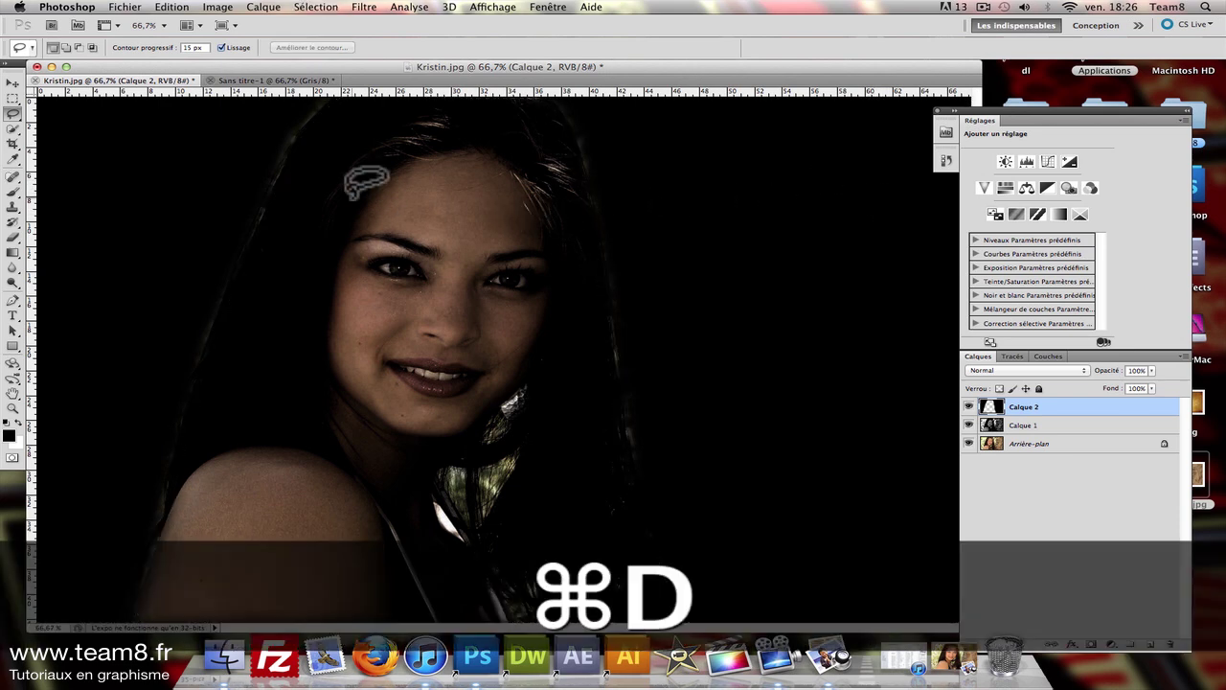
Step: Paint black over the bright hair and necklace strands with a 116 px soft round Basic brush
left_click(13, 218)
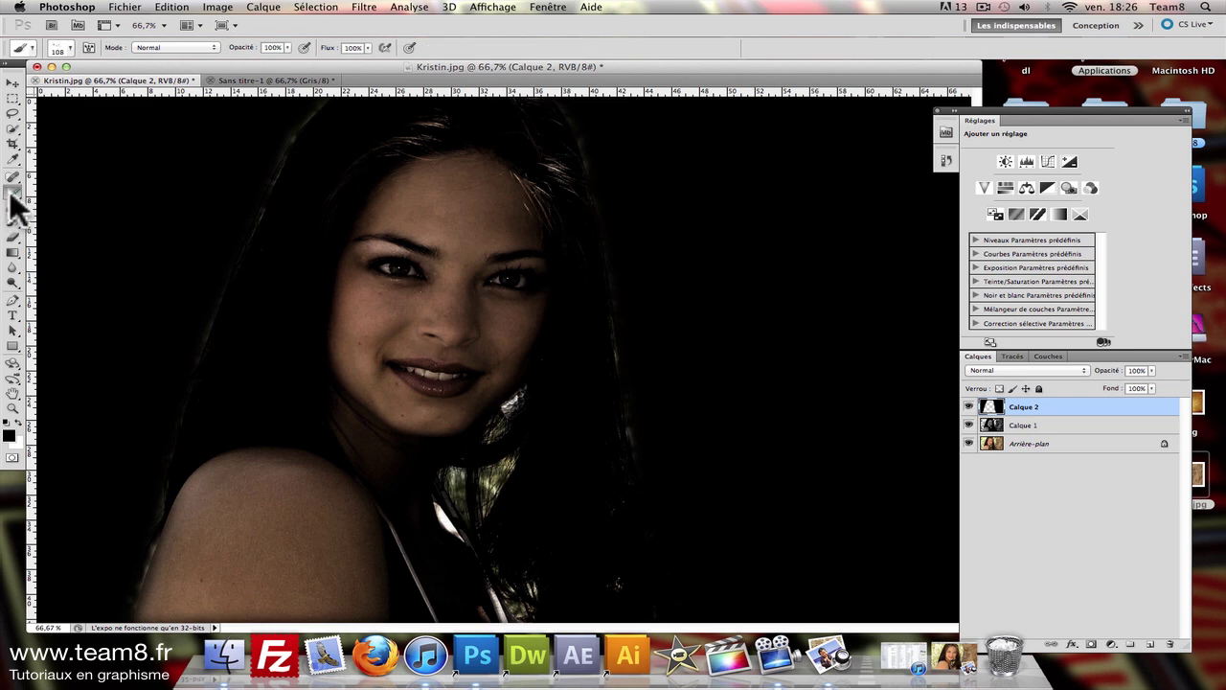
left_click(74, 47)
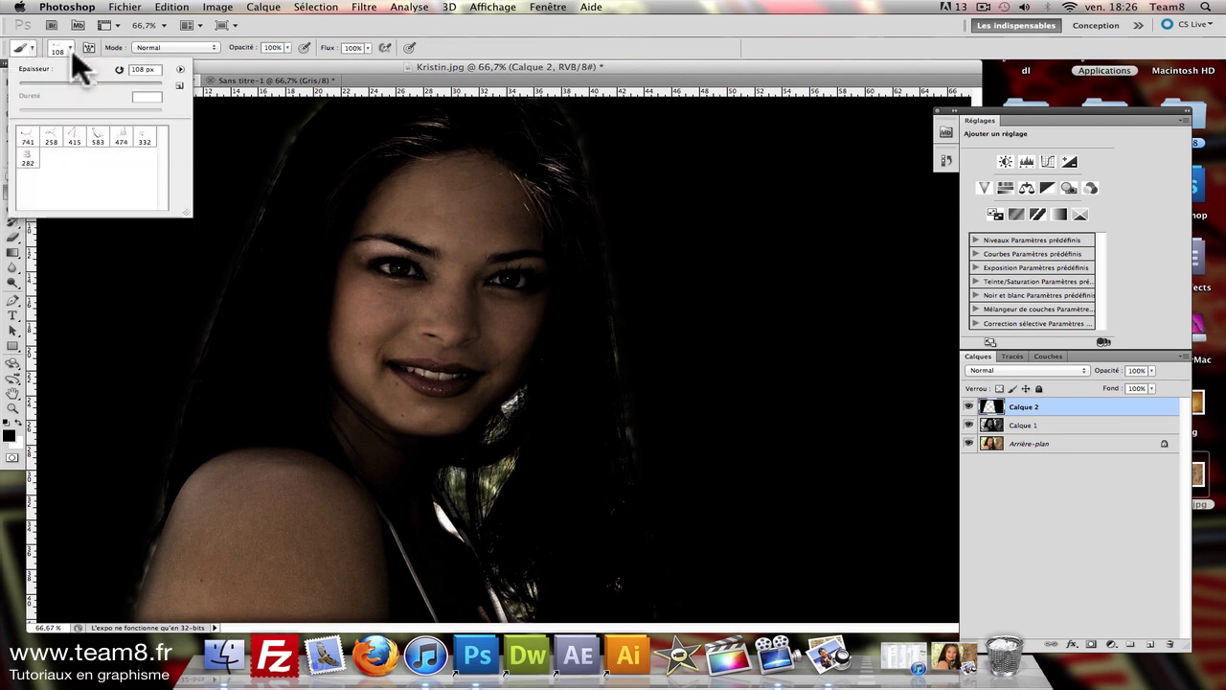
left_click(180, 69)
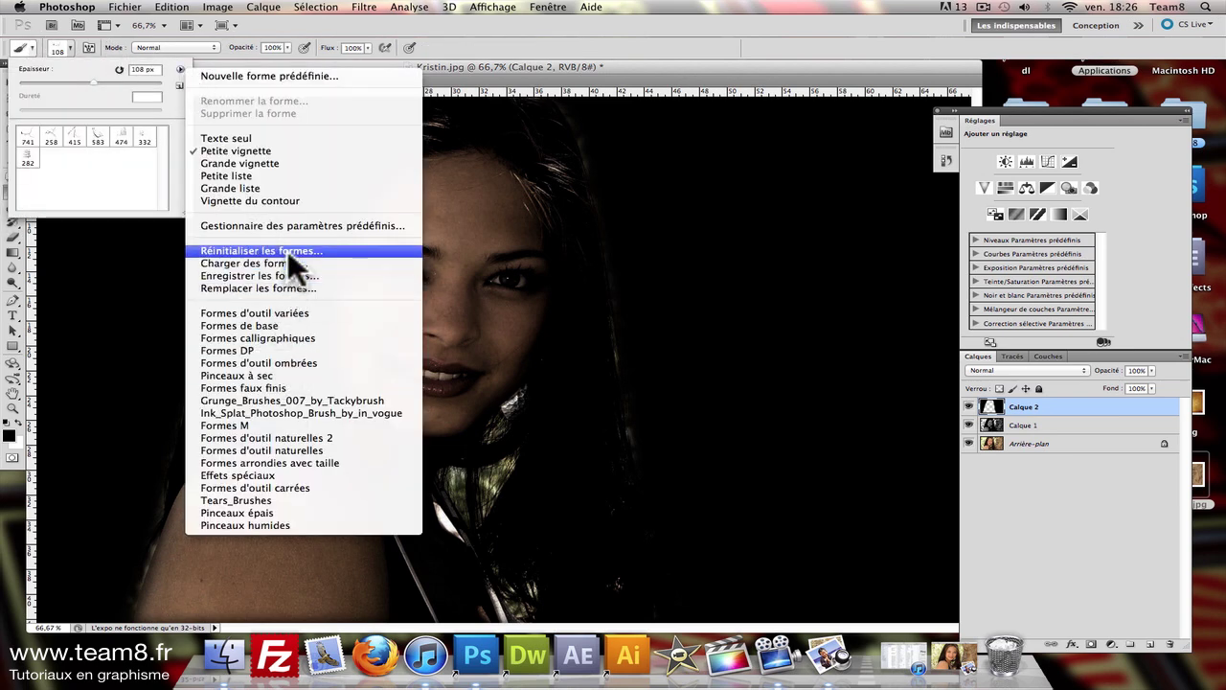
left_click(288, 326)
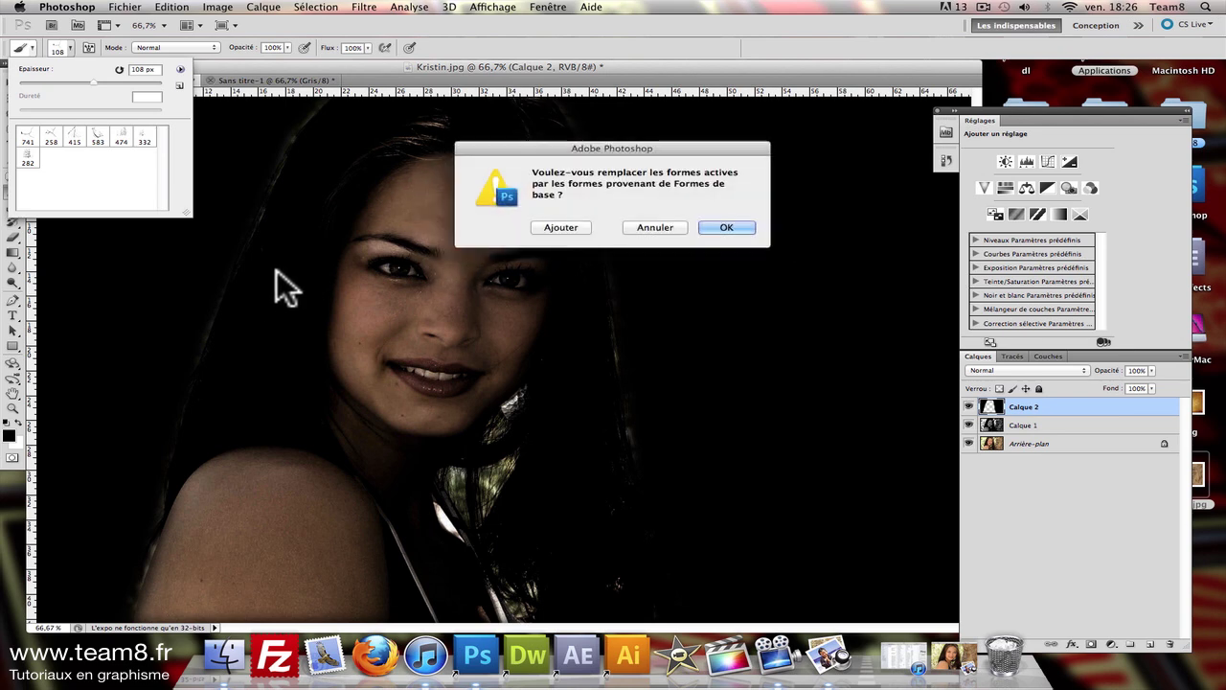
left_click(729, 228)
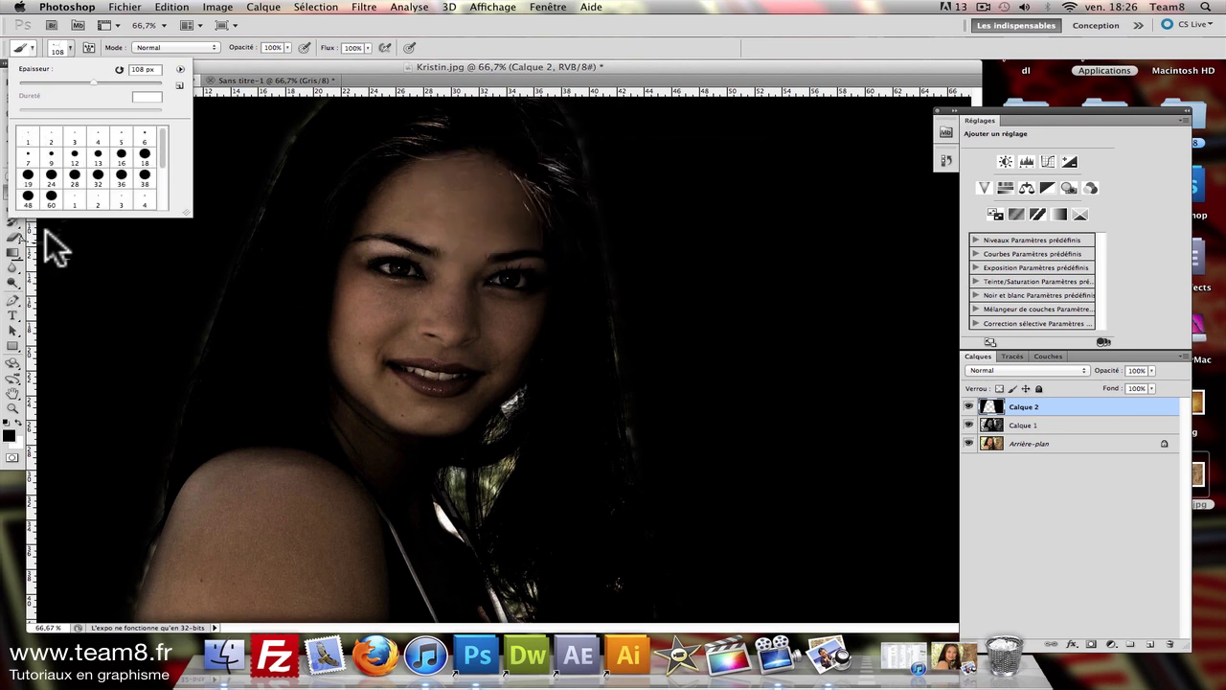
scroll(57, 191, "down", 3)
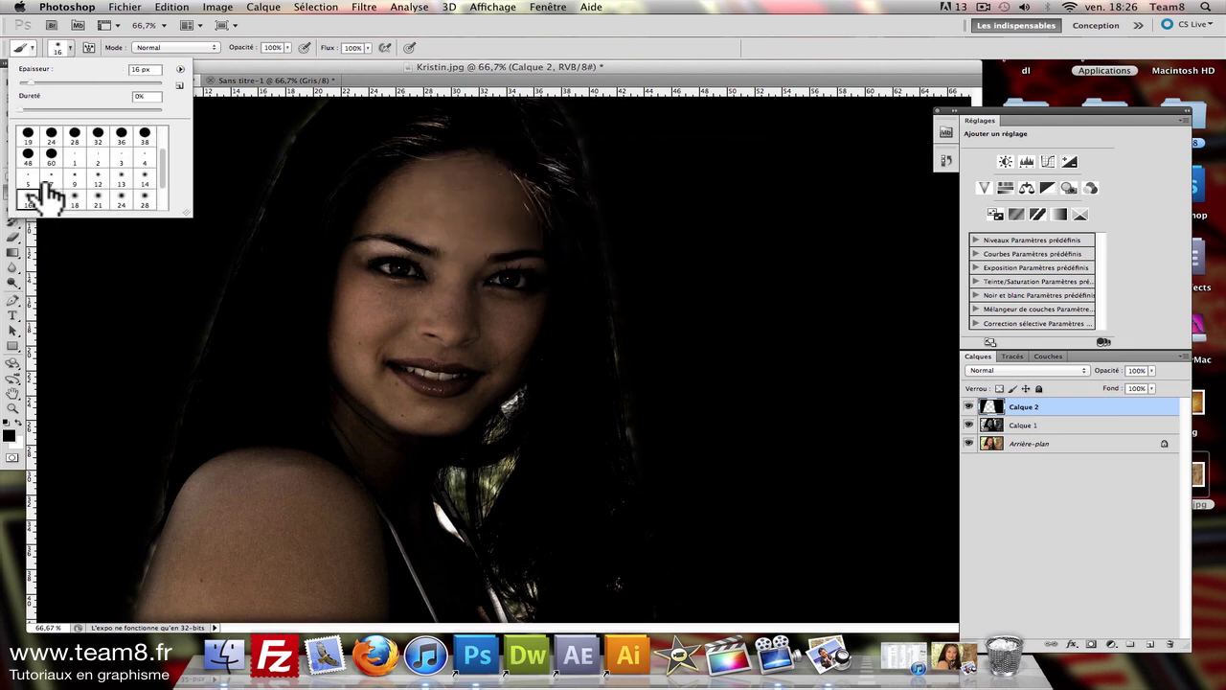
left_click(29, 196)
left_click_drag(29, 82, 95, 82)
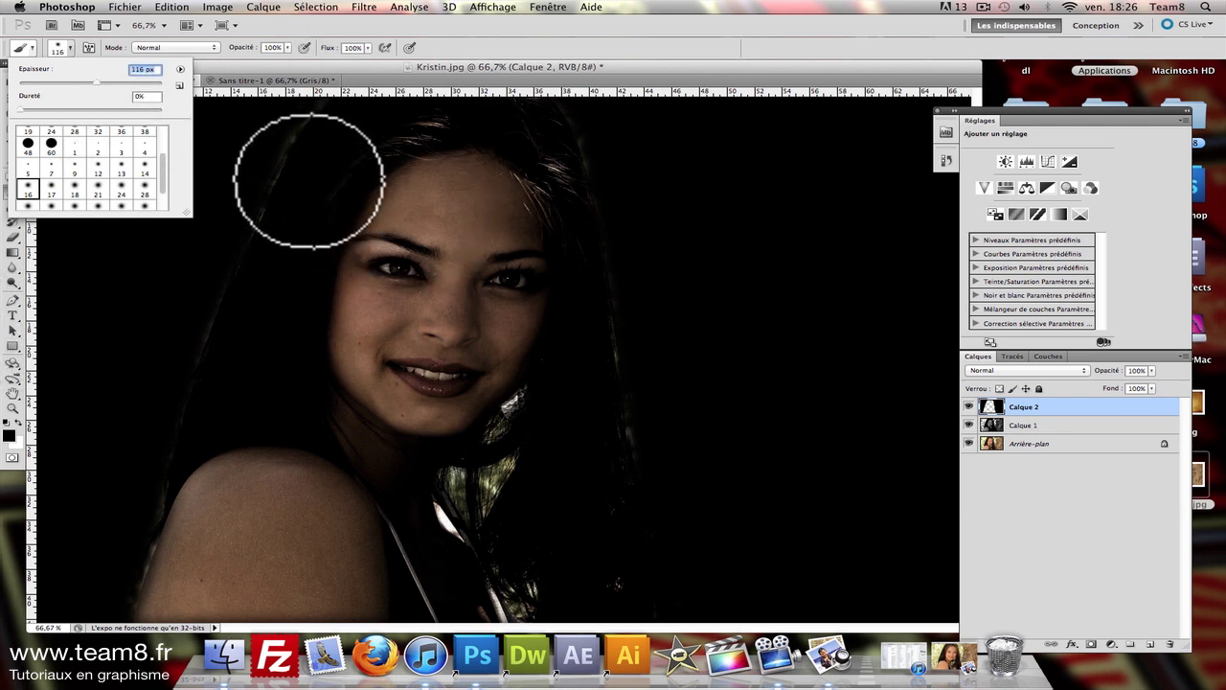
key("Return")
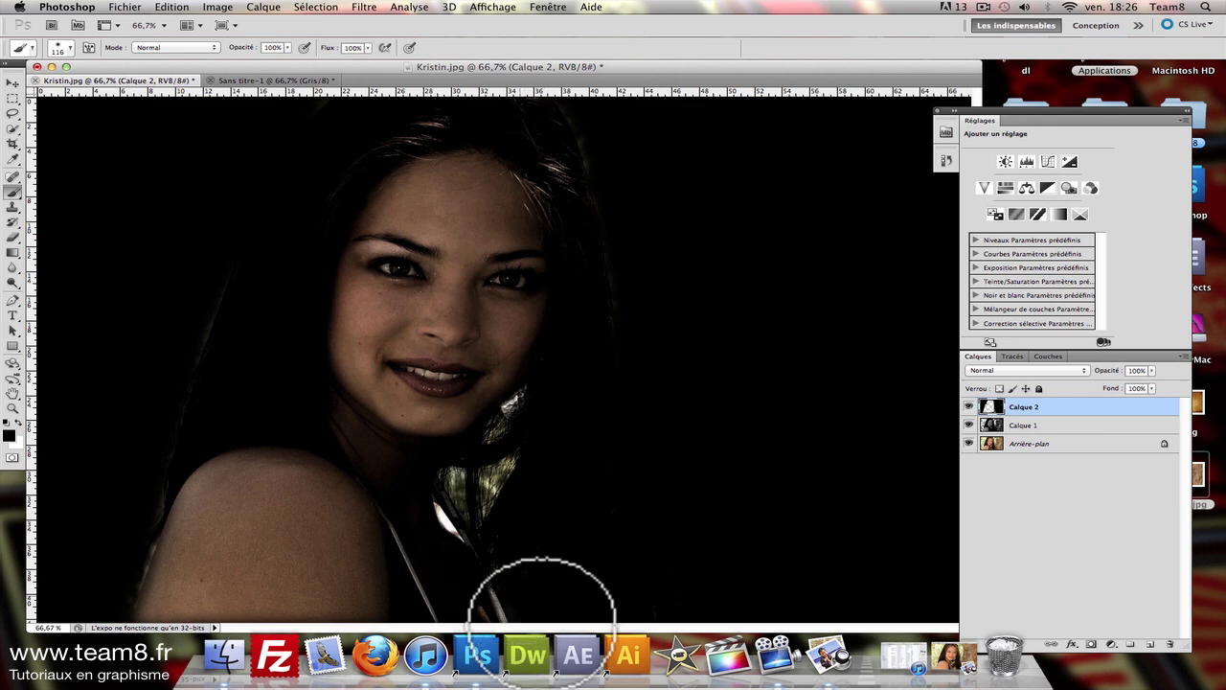
left_click_drag(488, 508, 498, 486)
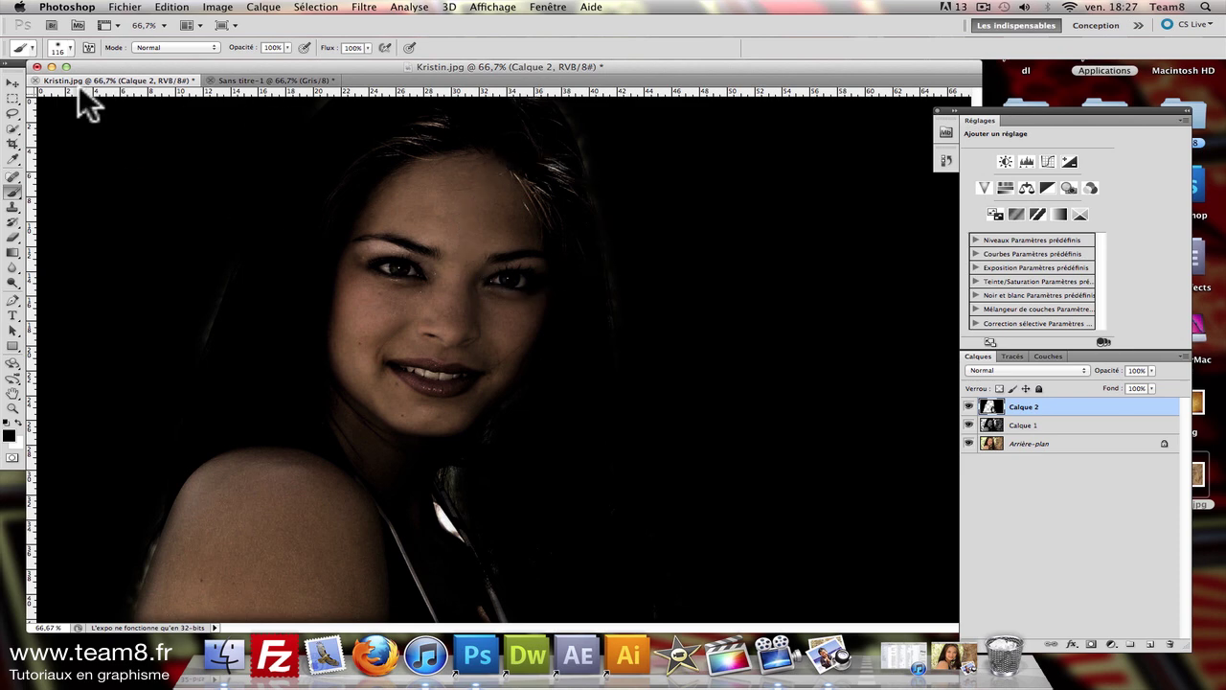
left_click(13, 99)
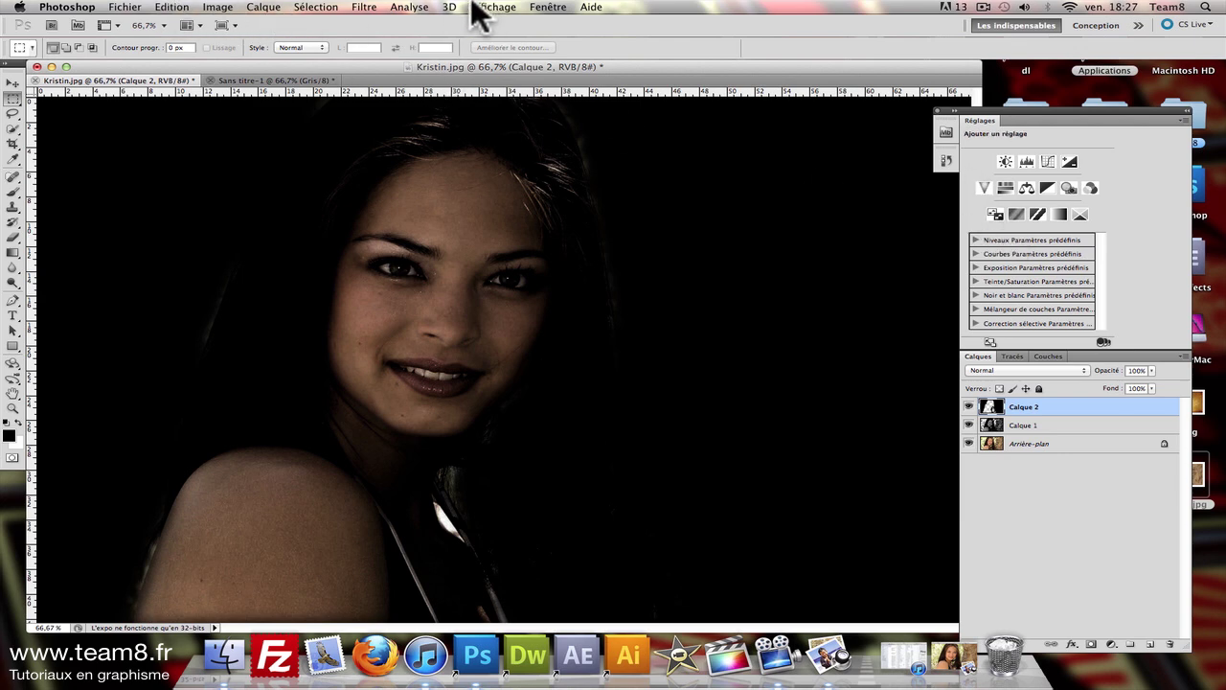
Step: Apply a Flash omni Lighting Effect (intensity 46, ambience −23) centred on the face in Calque 1
left_click(375, 8)
mouse_move(382, 260)
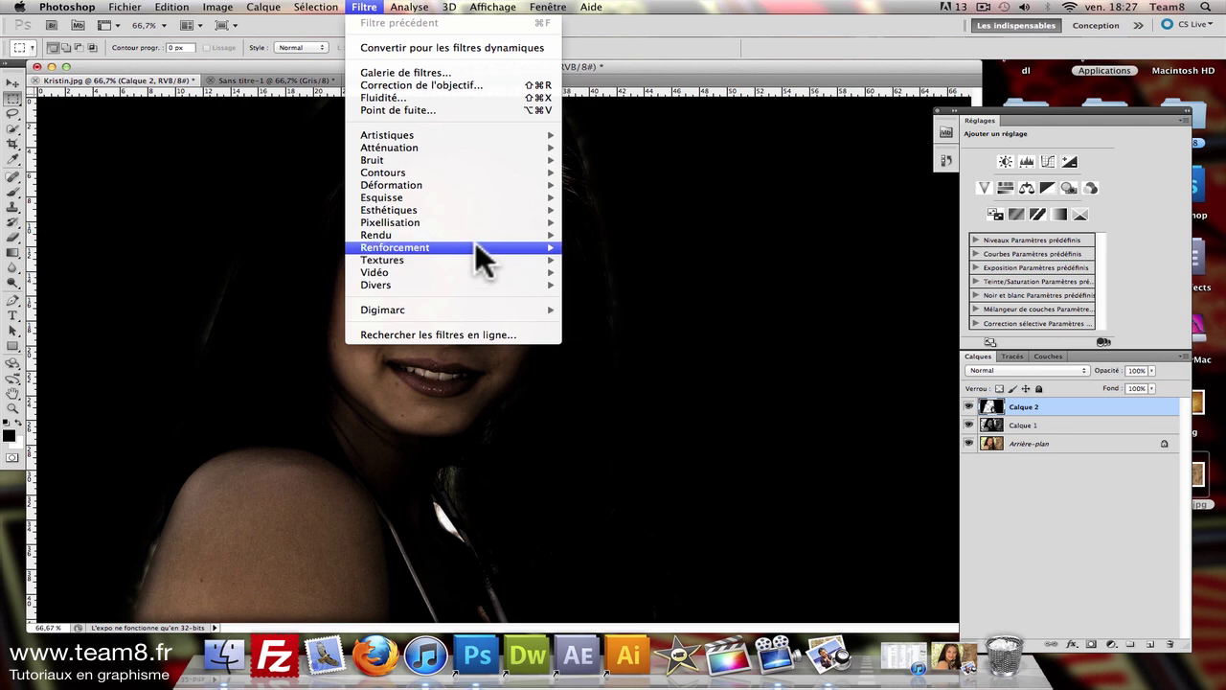
mouse_move(376, 234)
left_click(606, 236)
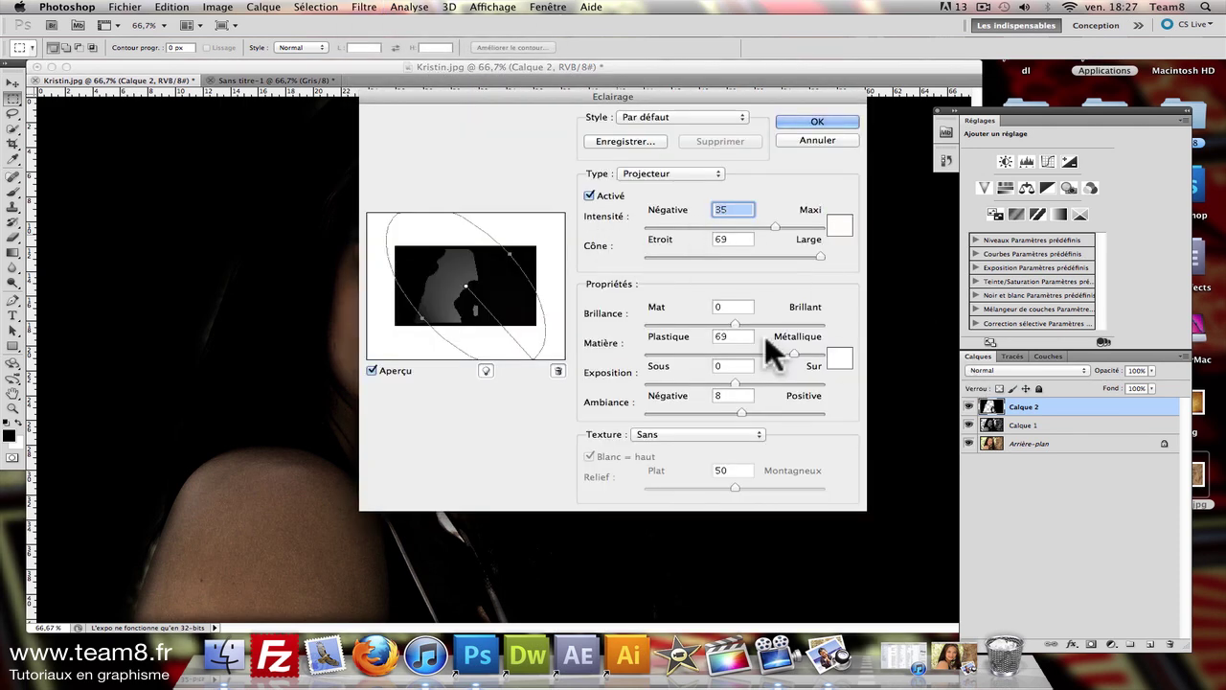
key("Return")
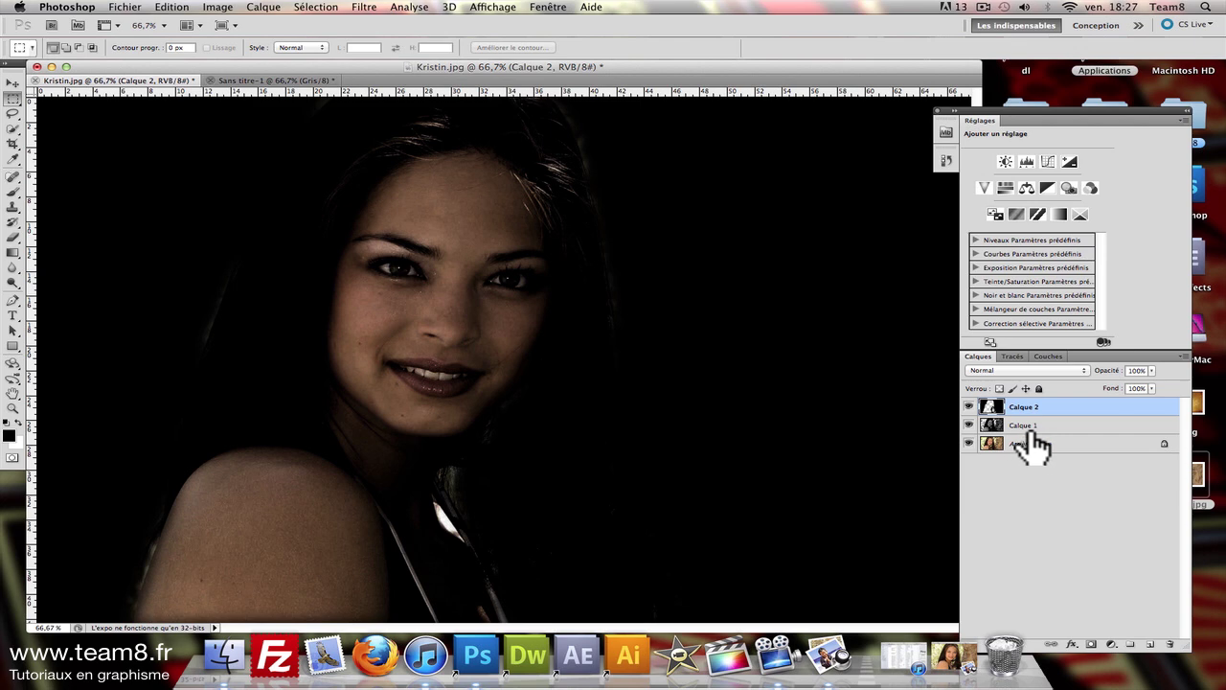
left_click(1031, 428)
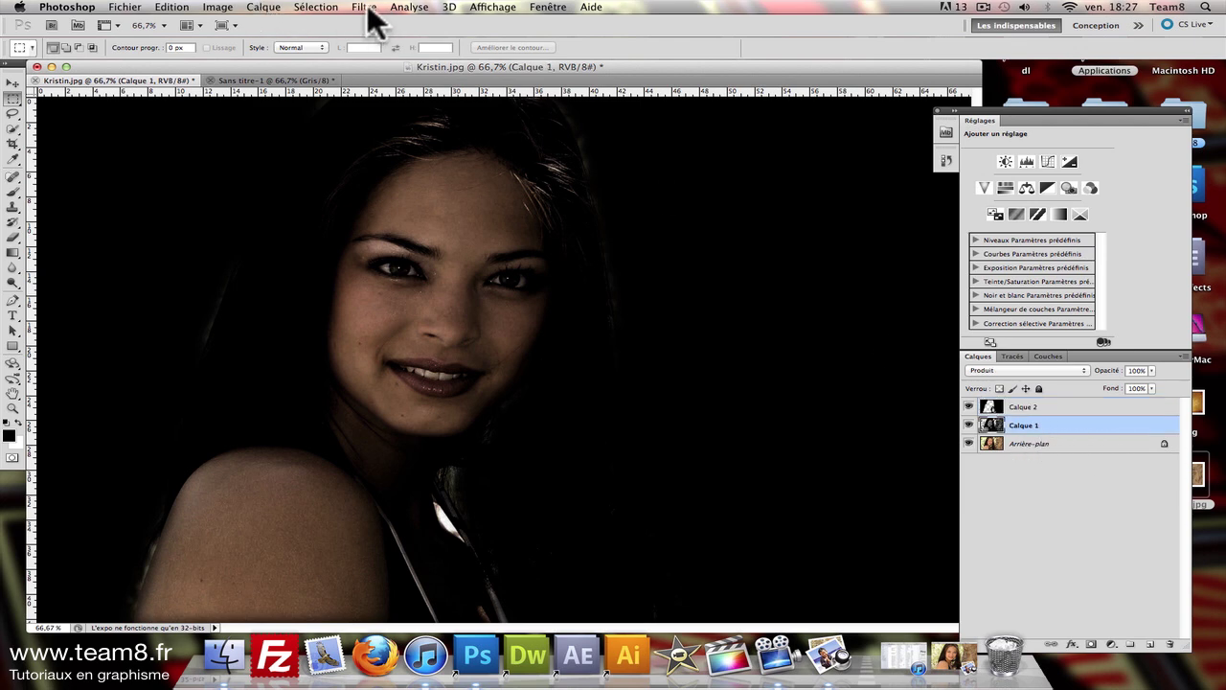
left_click(364, 6)
mouse_move(450, 234)
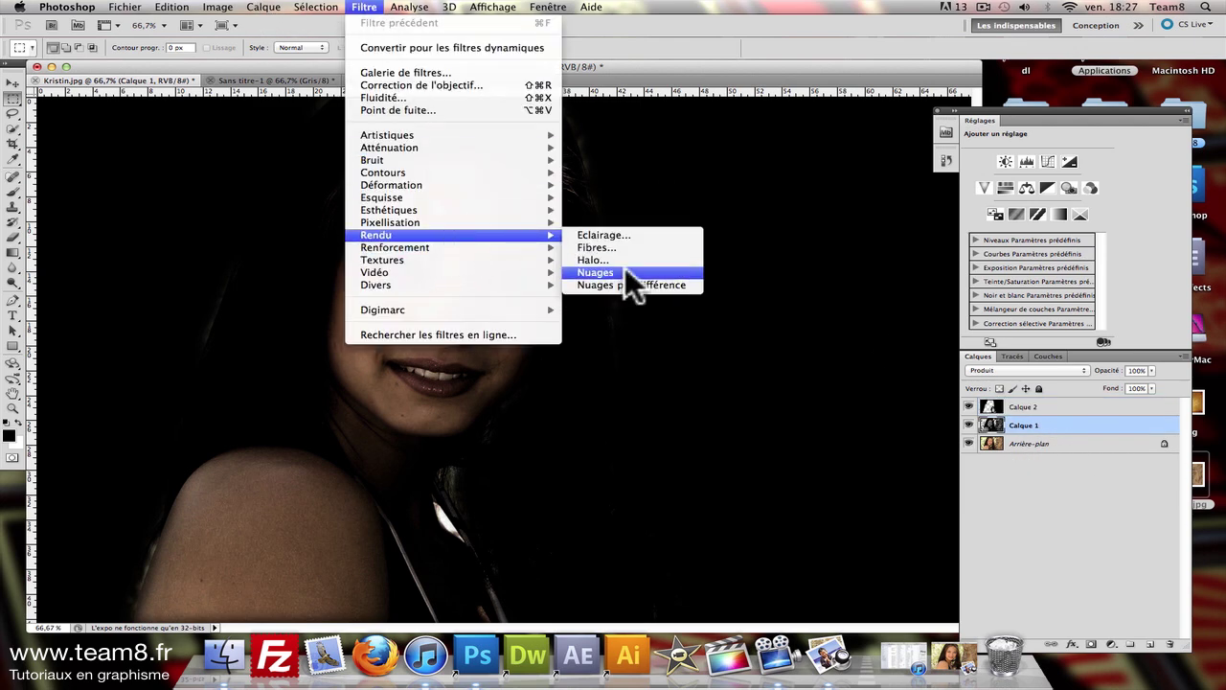
left_click(629, 235)
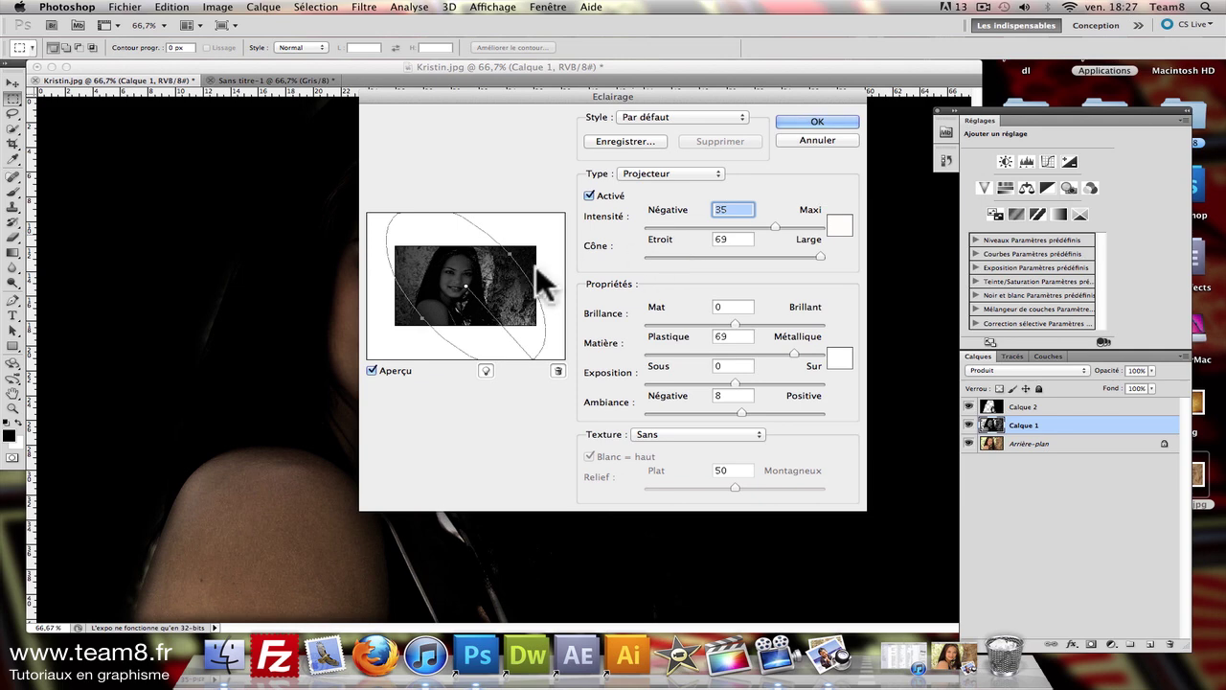
left_click(635, 115)
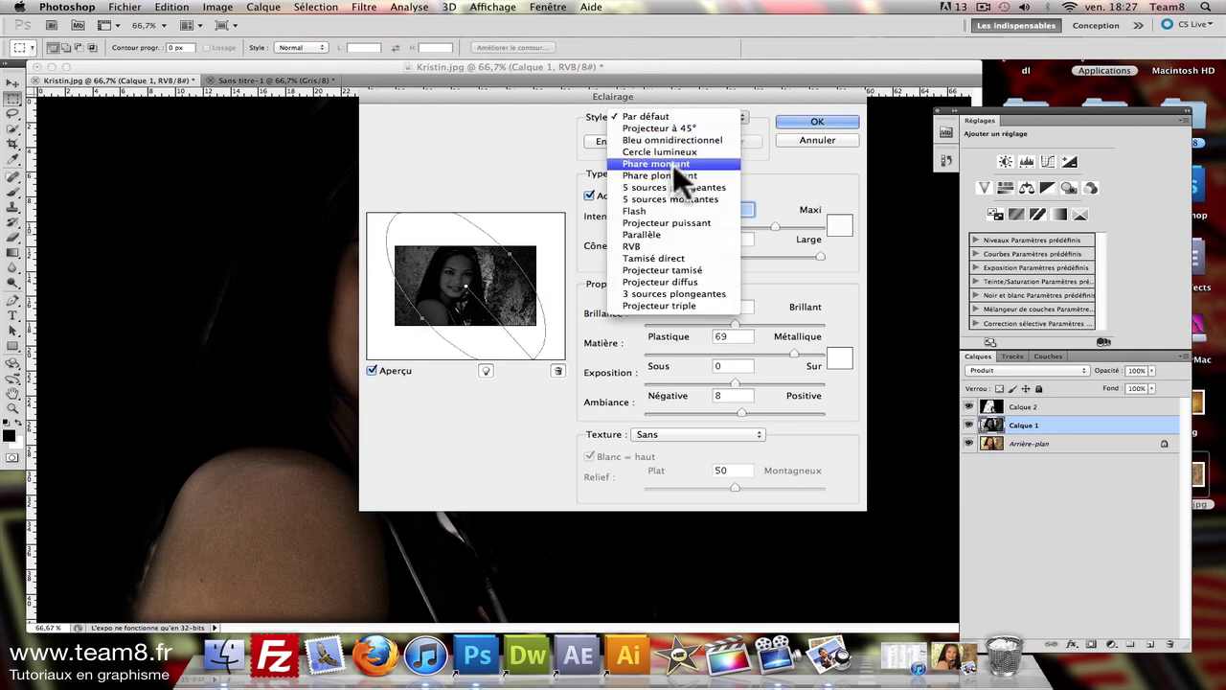
left_click(660, 210)
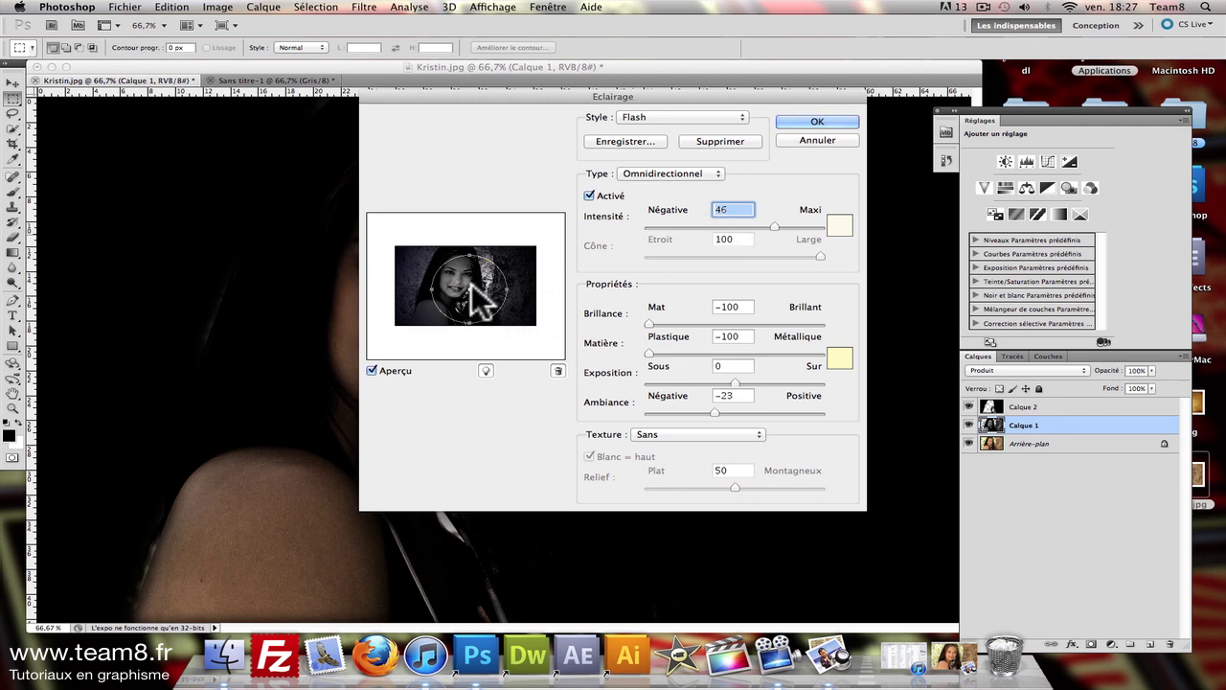
left_click_drag(478, 319, 468, 278)
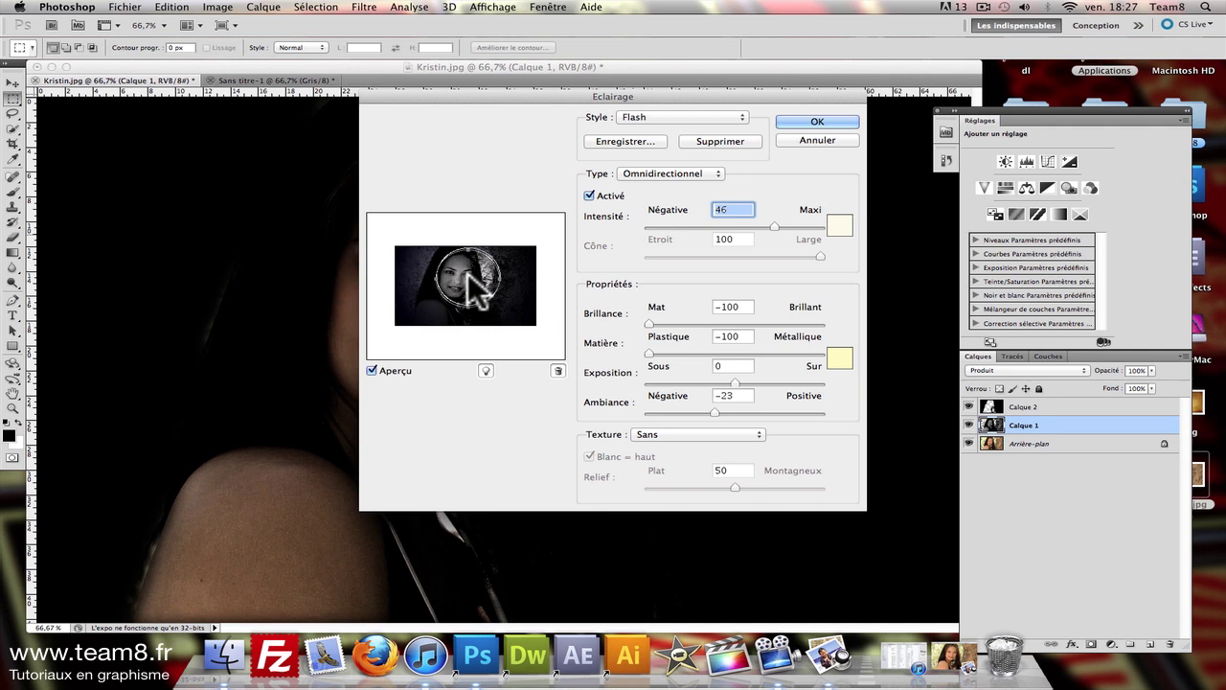
left_click_drag(468, 270, 467, 268)
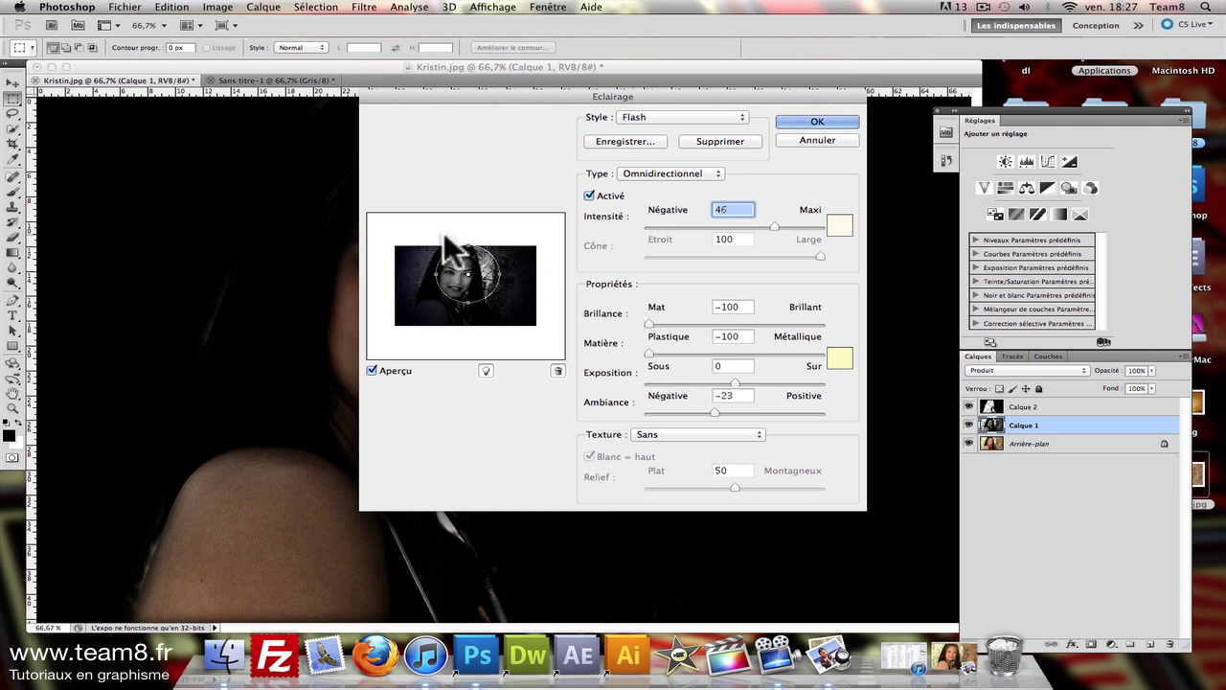
left_click(841, 125)
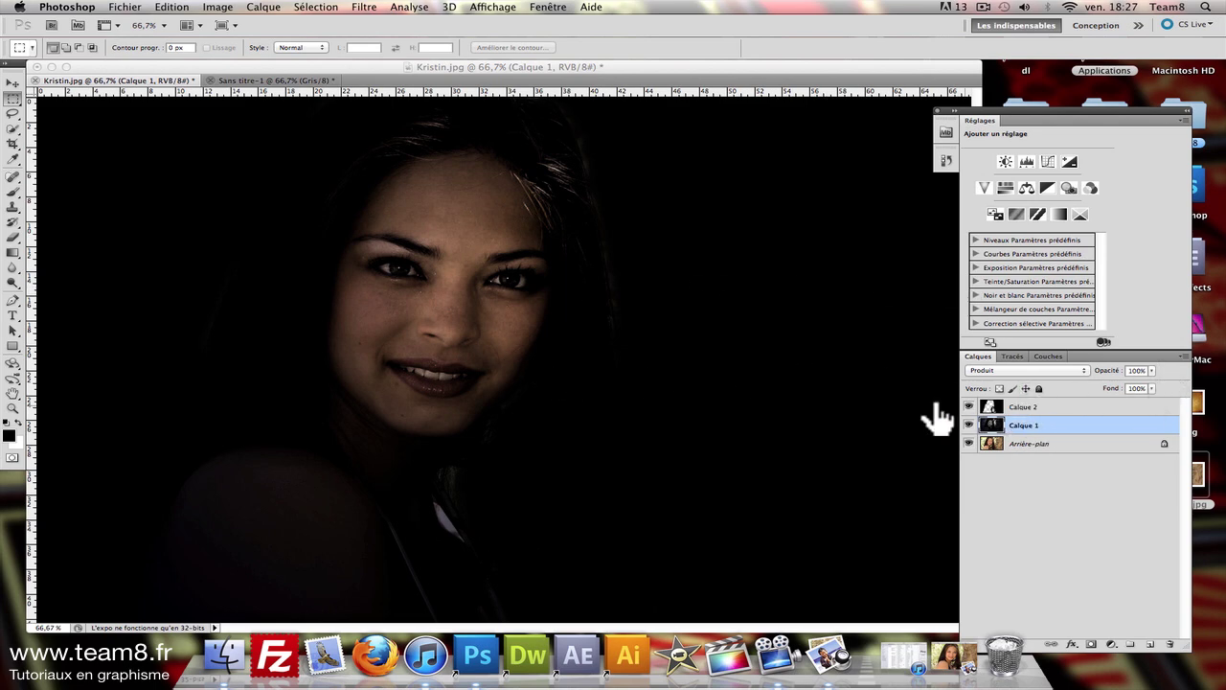
Step: Undo the lighting and reapply Lighting Effects with a larger light ellipse over face and shoulder
key("super+z")
key("super+z")
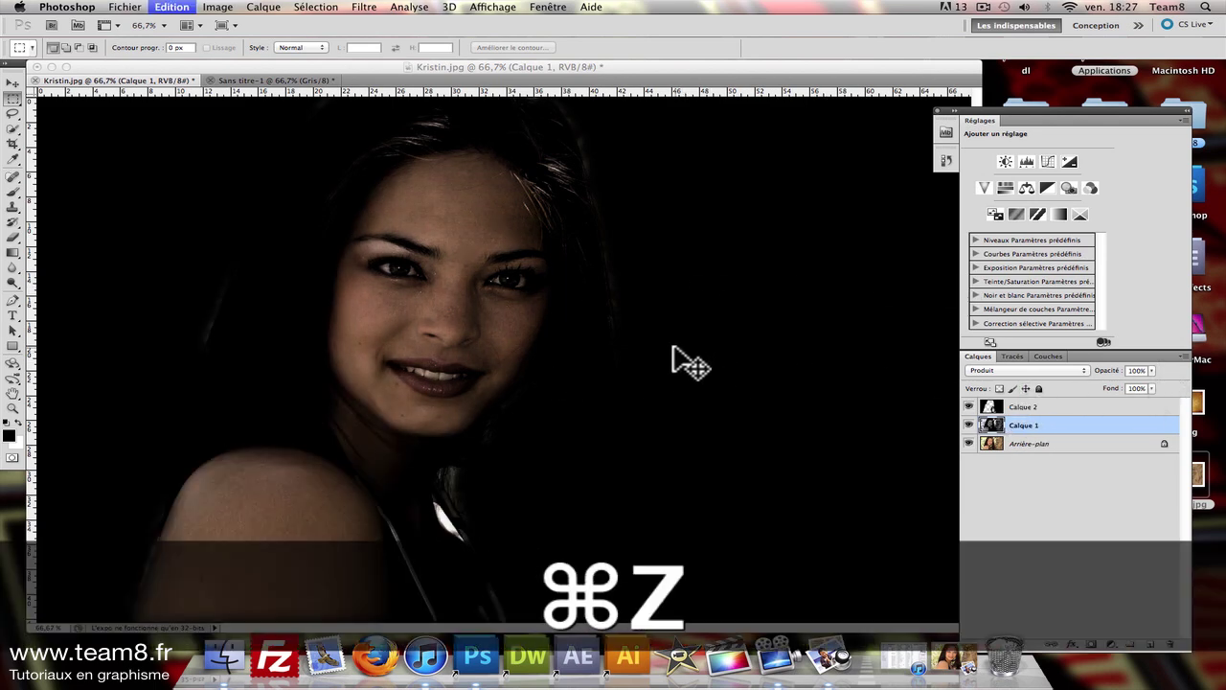
key("super+z")
key("super+z")
left_click(409, 7)
mouse_move(375, 234)
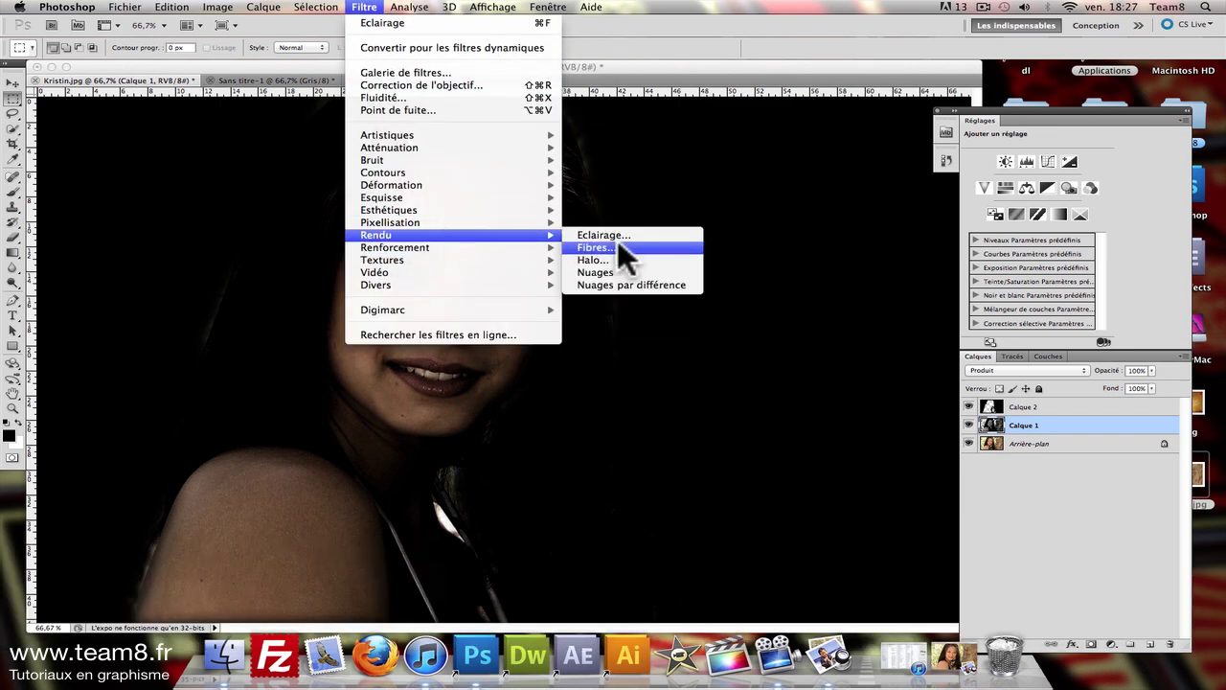
left_click(627, 236)
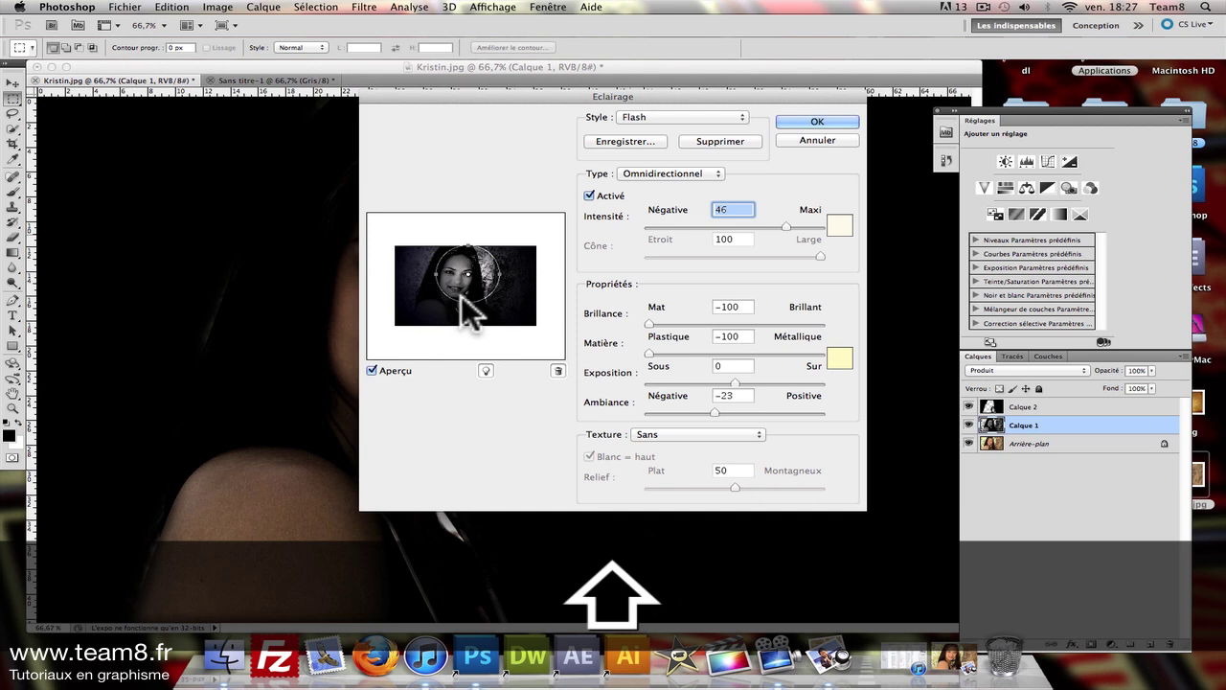
left_click_drag(466, 300, 471, 321)
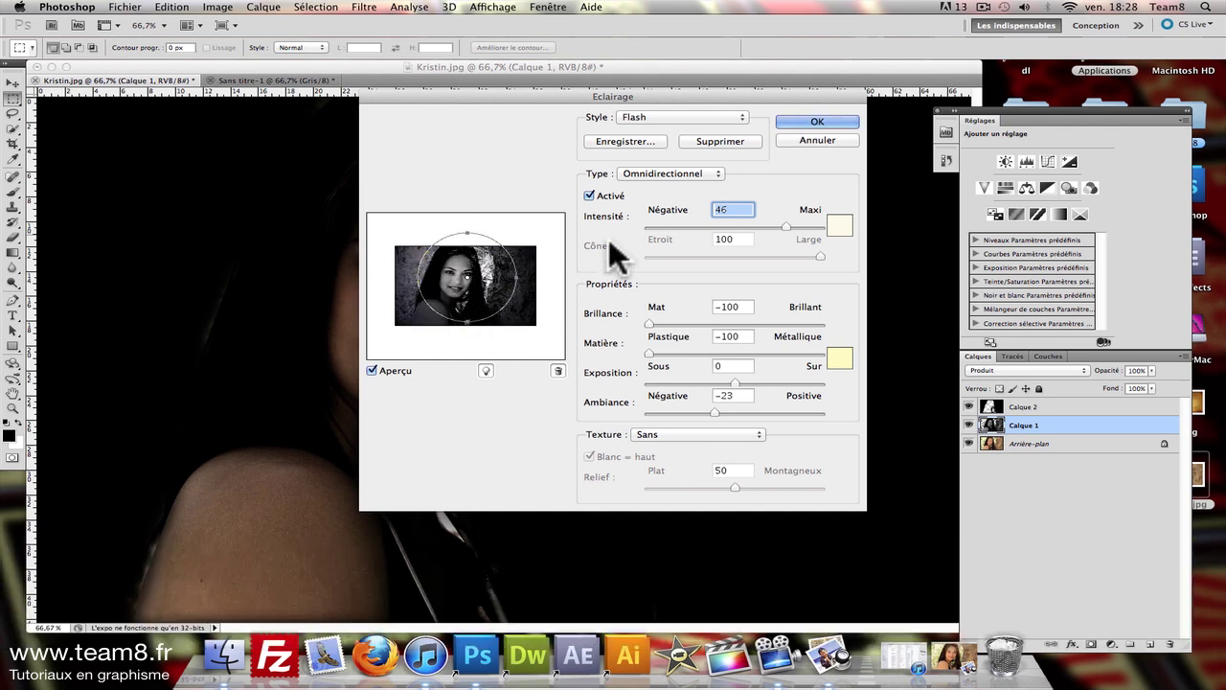
left_click(815, 121)
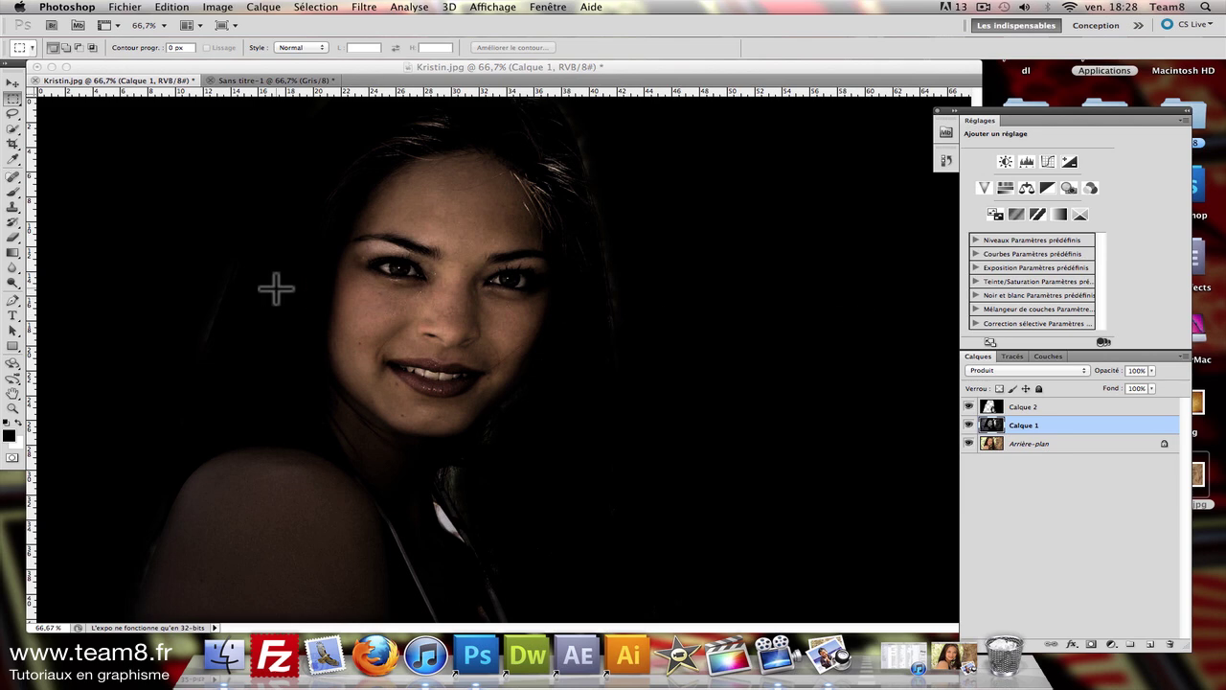
key("super+z")
key("super+z")
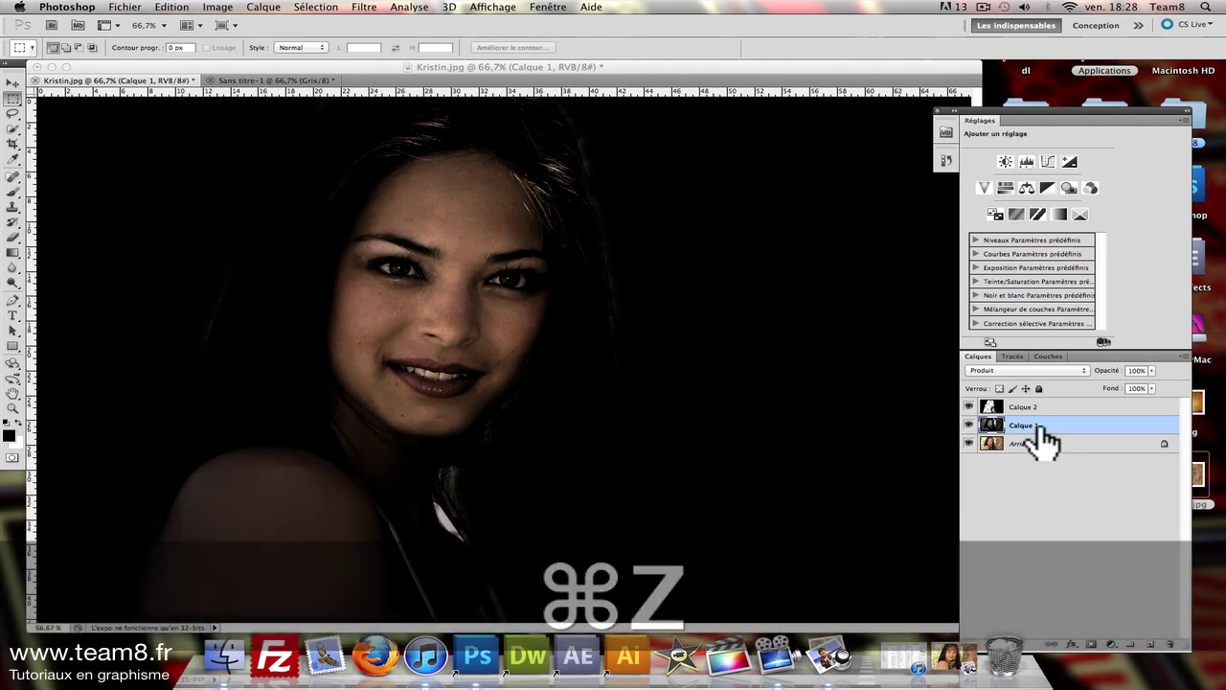
left_click(19, 84)
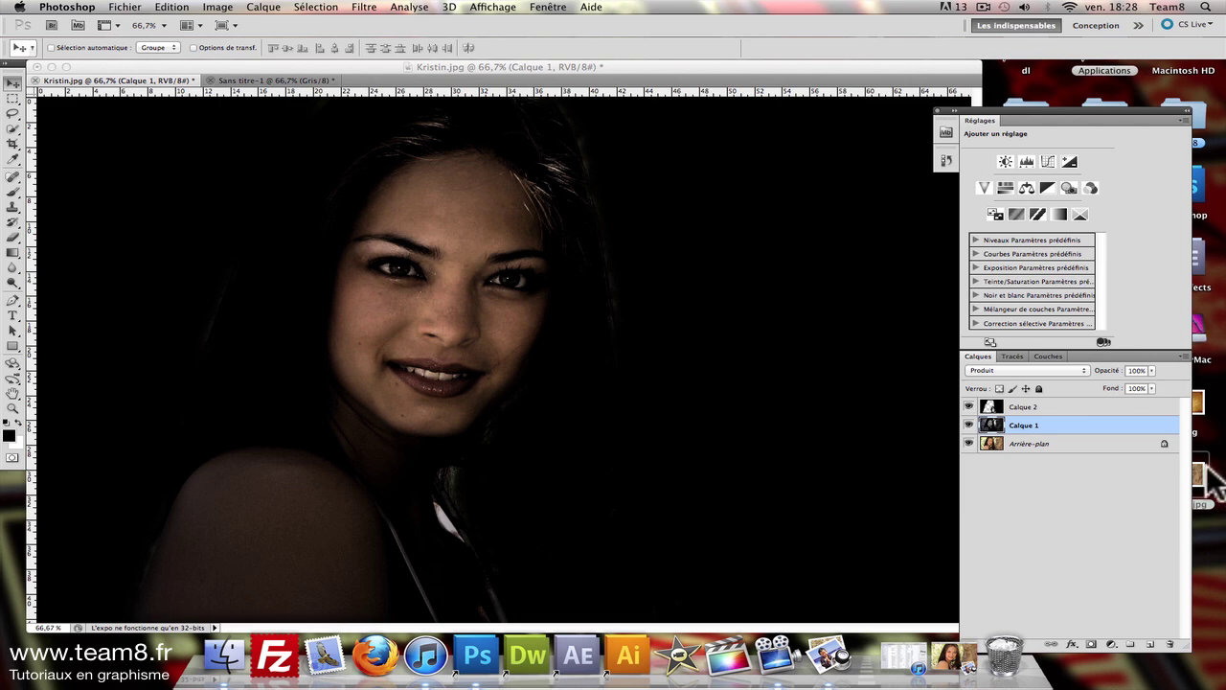
Step: Open the bg.jpg texture from the Desktop as a new Photoshop document
left_click(1209, 419)
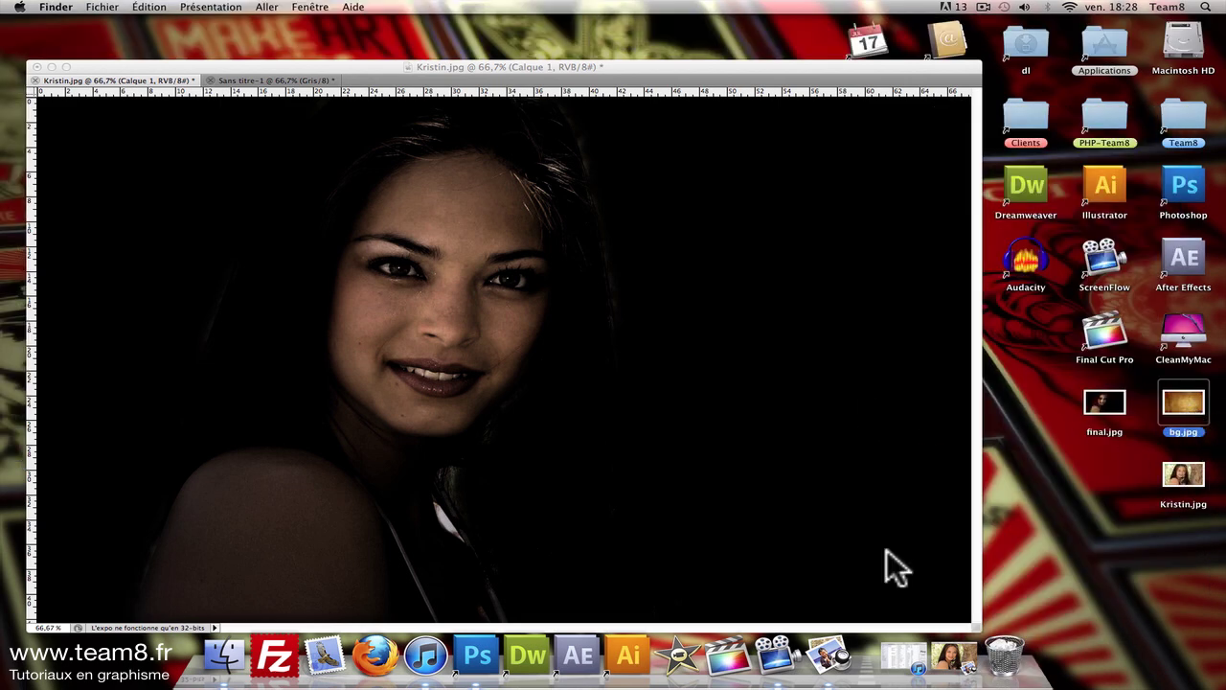
left_click(632, 458)
key("super+o")
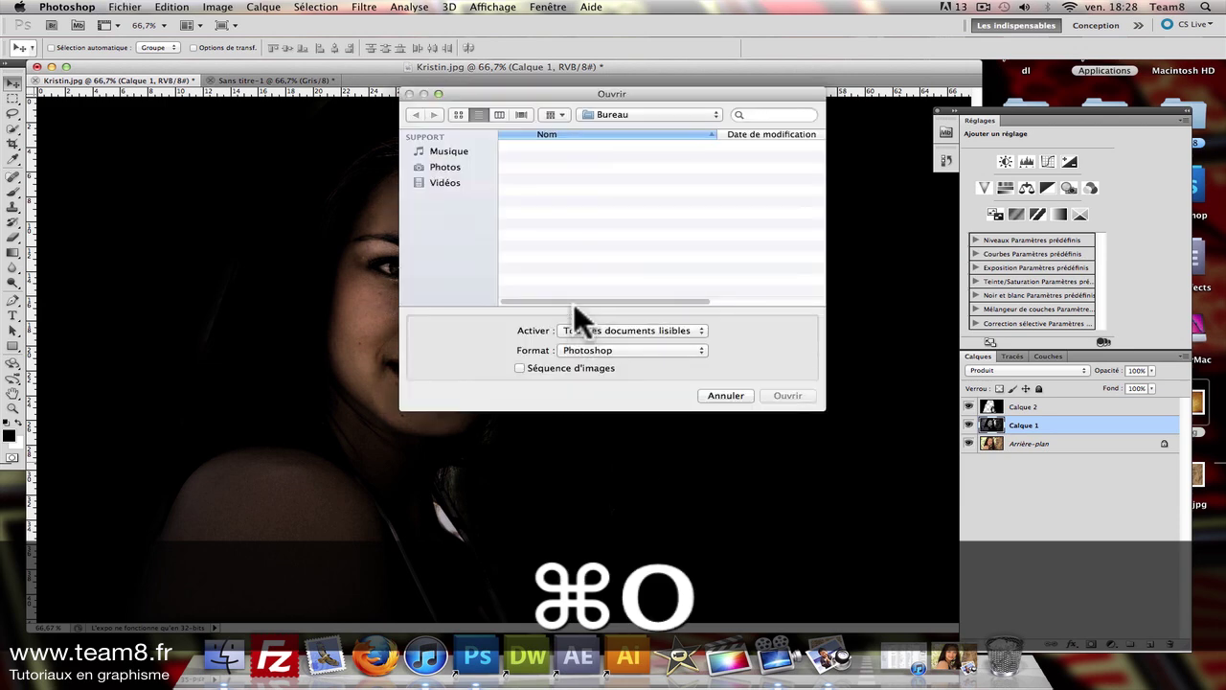
left_click(552, 282)
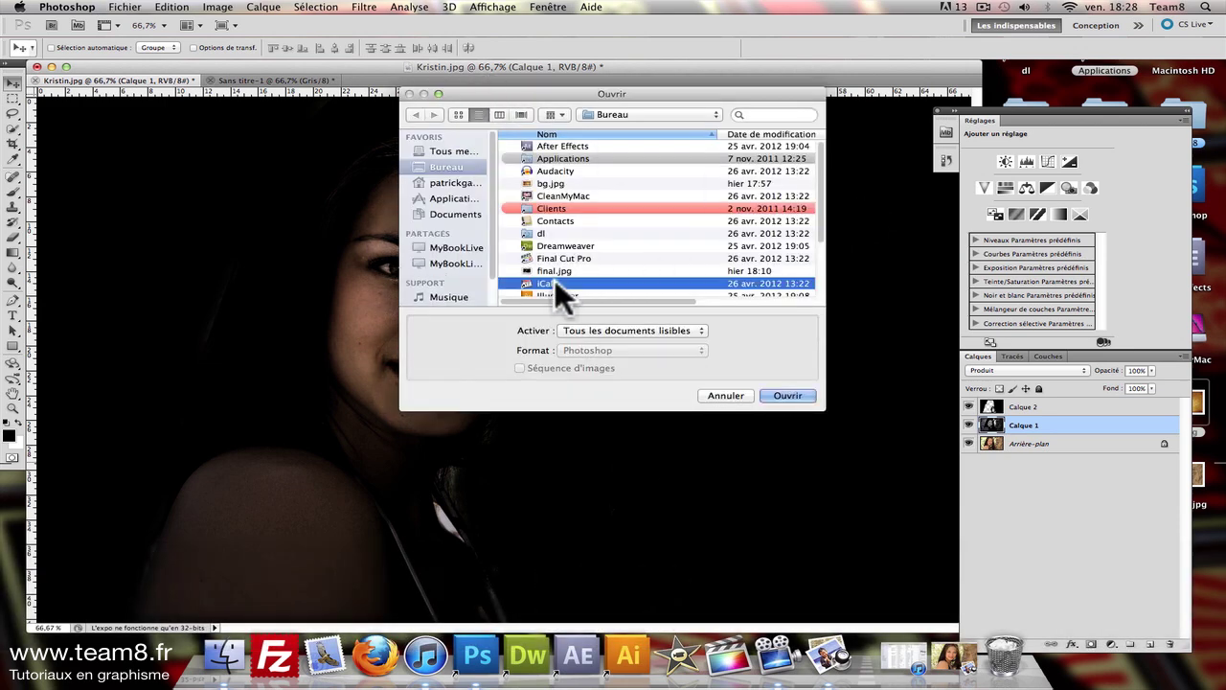
scroll(617, 267, "down", 3)
scroll(614, 267, "down", 2)
scroll(551, 239, "up", 5)
double_click(561, 183)
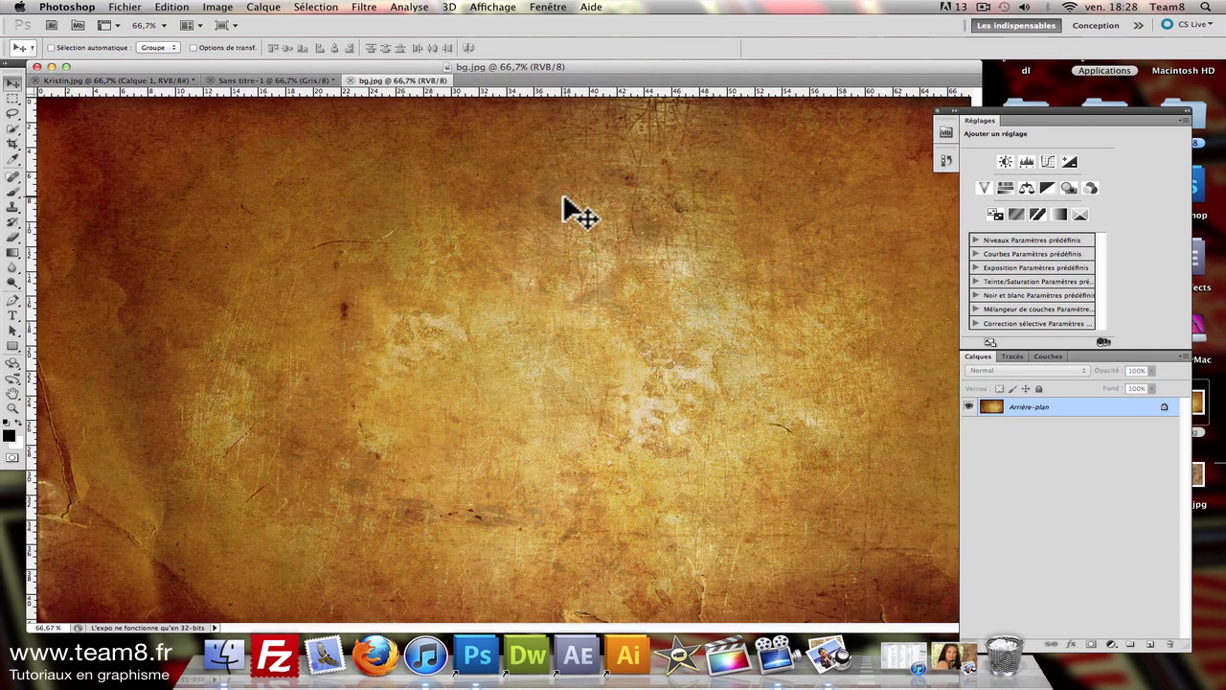
Step: Paste the bg.jpg texture into Kristin.jpg as Calque 3 at the top of the layer stack
key("super+a")
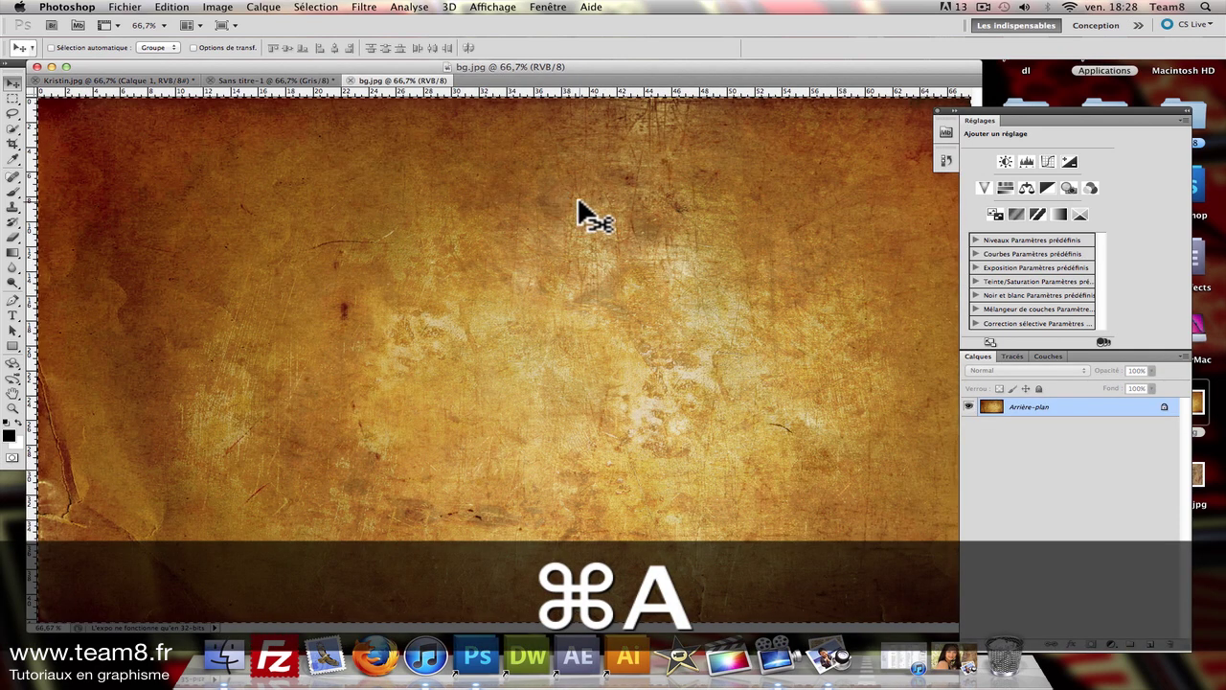
key("super+c")
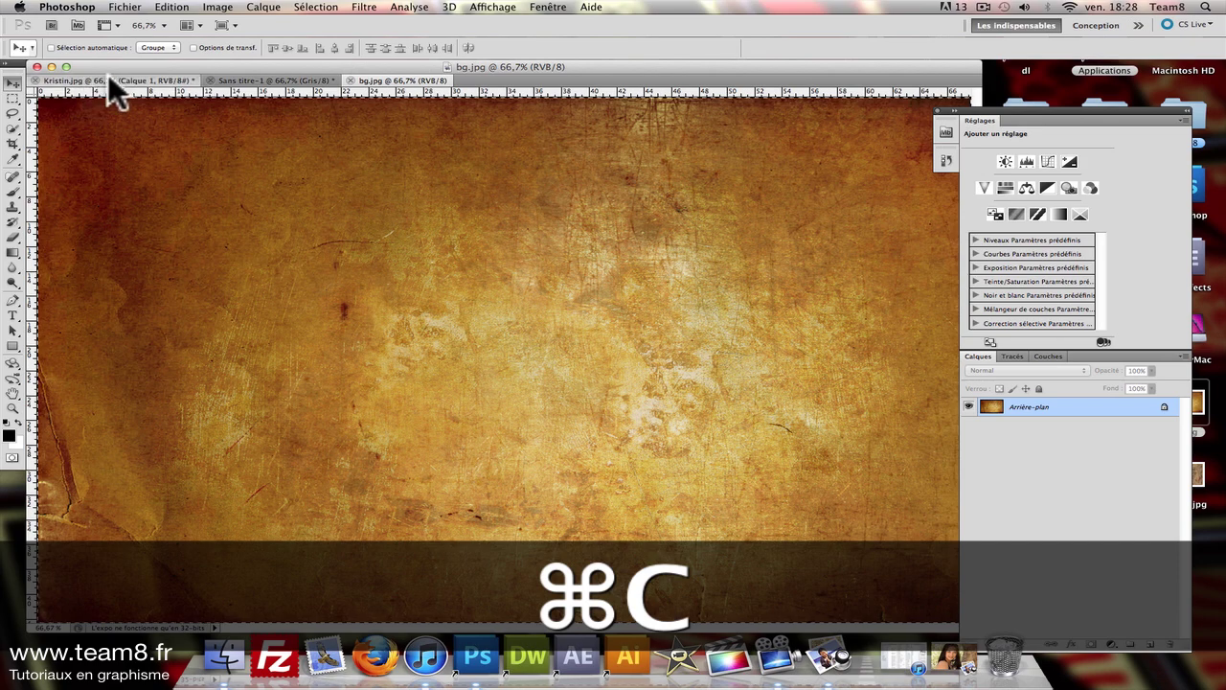
left_click(110, 81)
key("super+v")
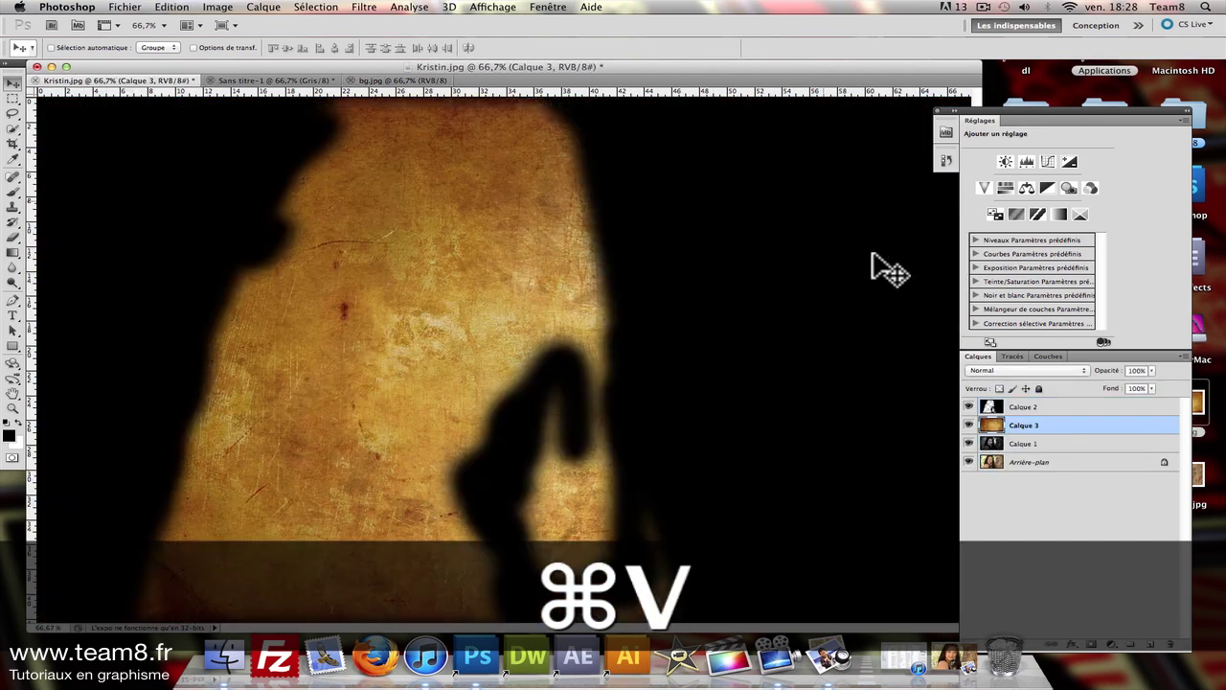
left_click_drag(1044, 426, 1051, 404)
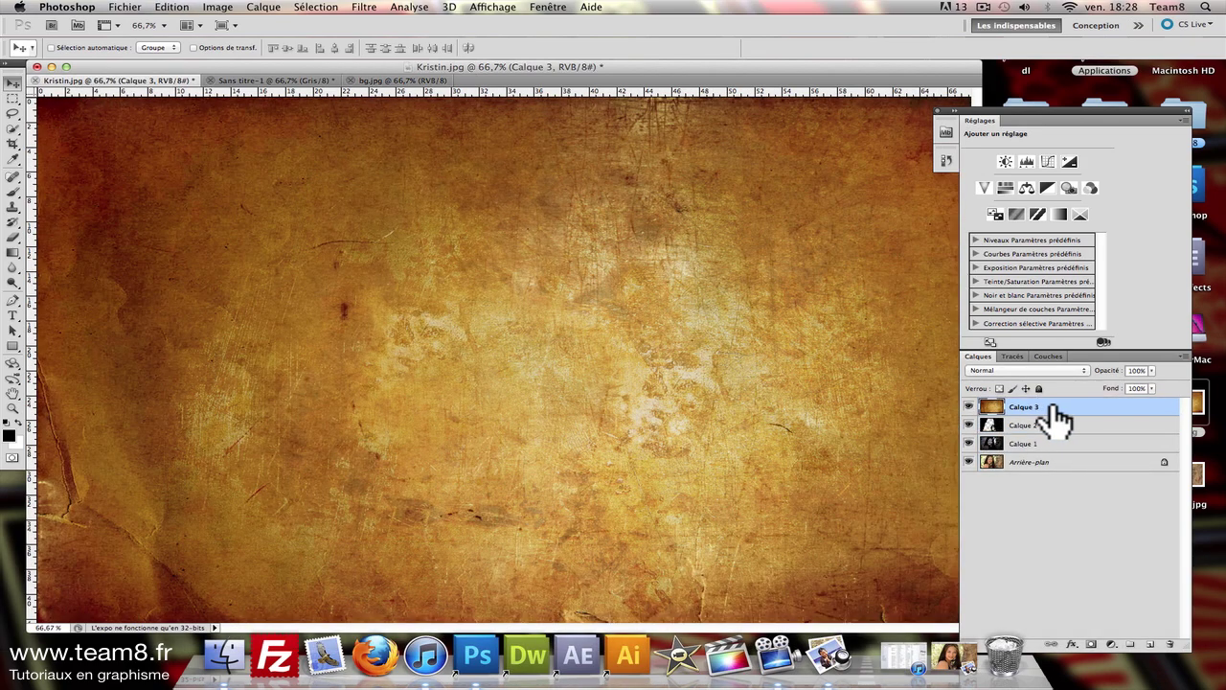
Step: Set Calque 3 to Lumière tamisée and duplicate it as Calque 3 copie
left_click(1033, 370)
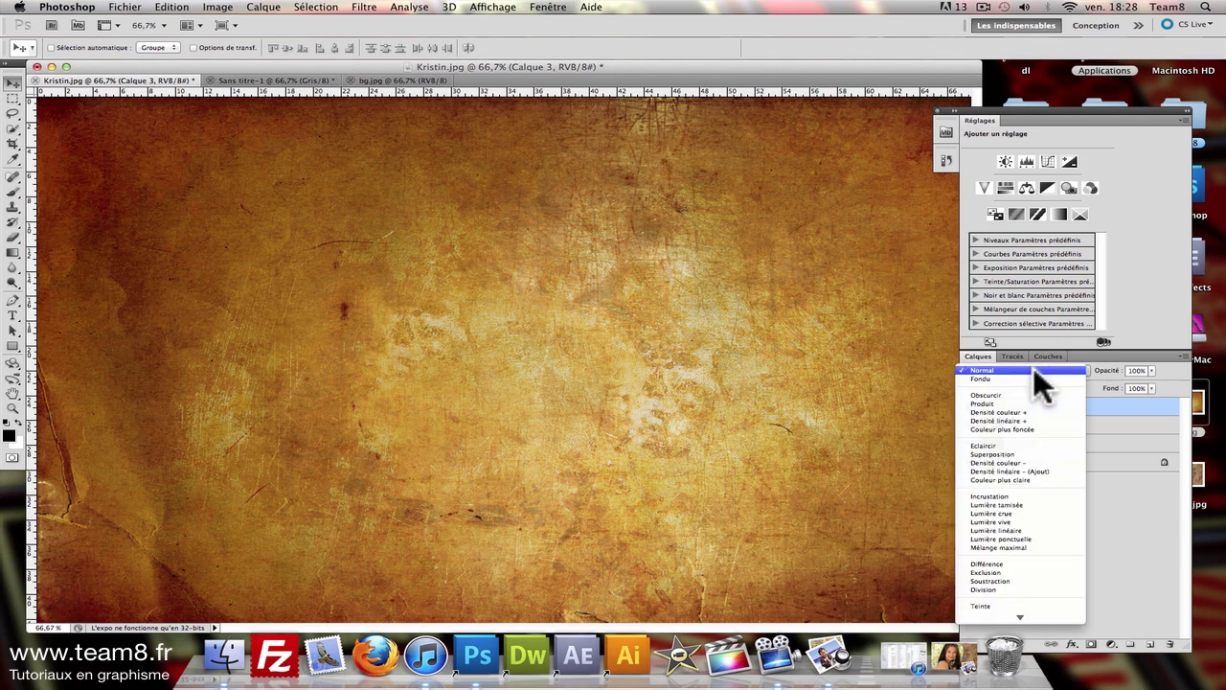
left_click(1028, 504)
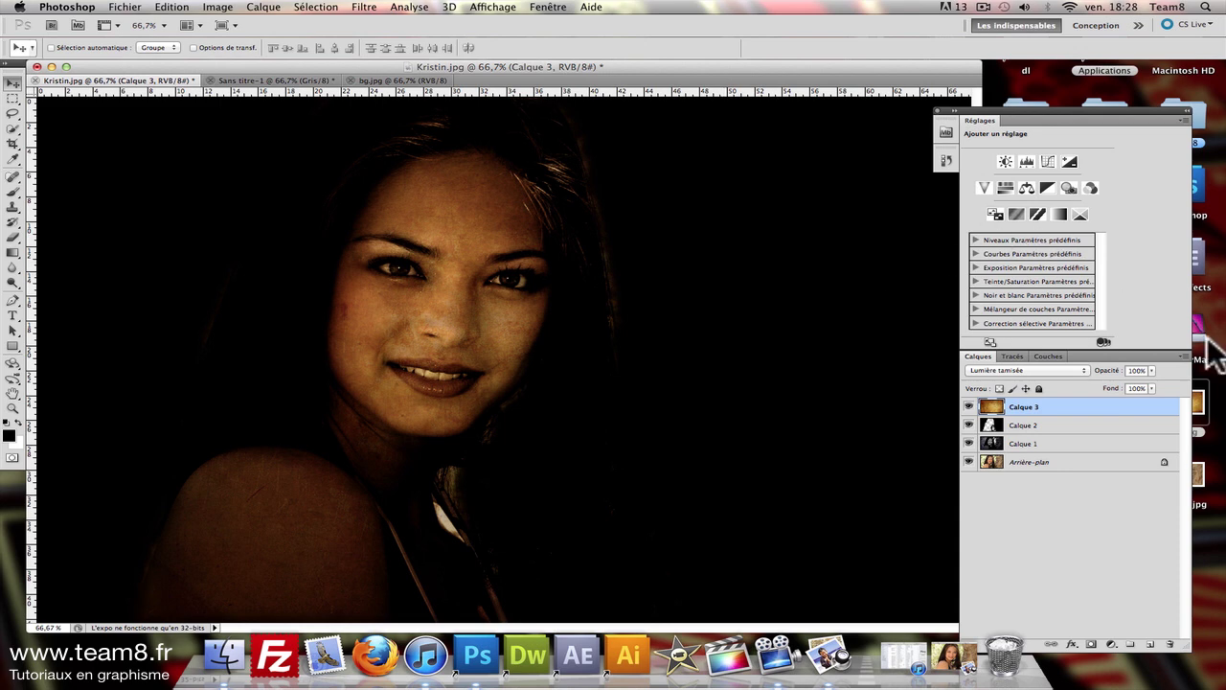
left_click(1014, 370)
left_click(1013, 365)
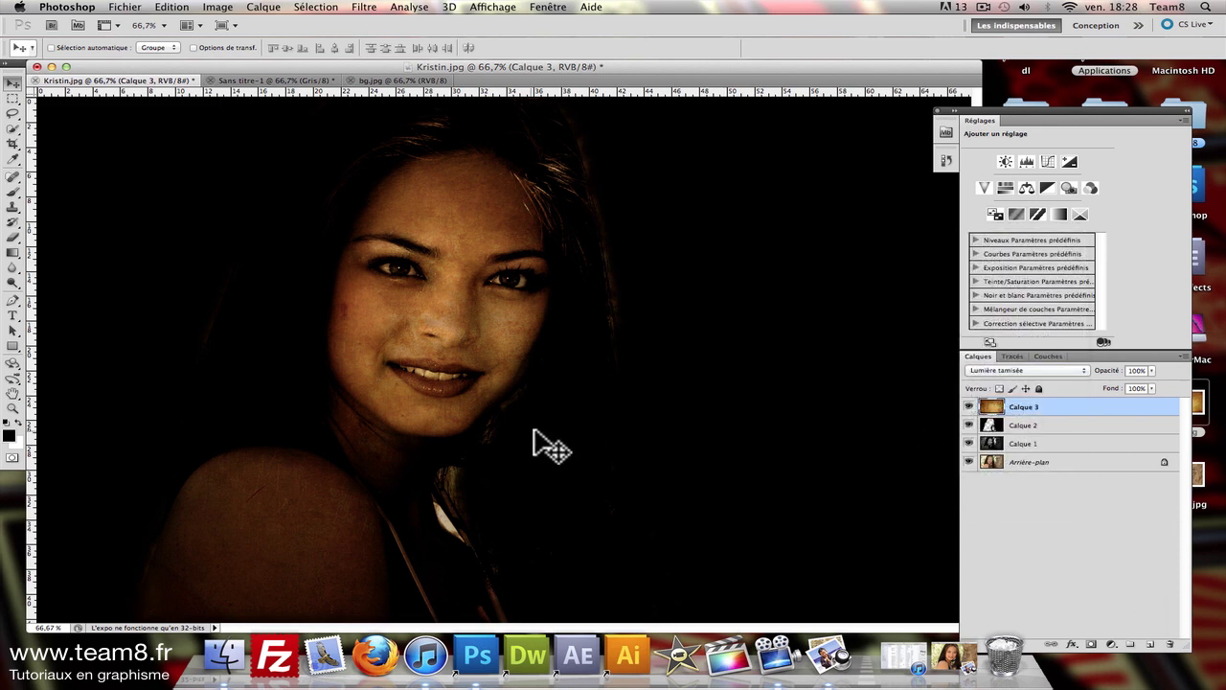
mouse_move(1059, 408)
left_mouse_down()
mouse_move(1161, 638)
mouse_move(1150, 644)
left_mouse_up()
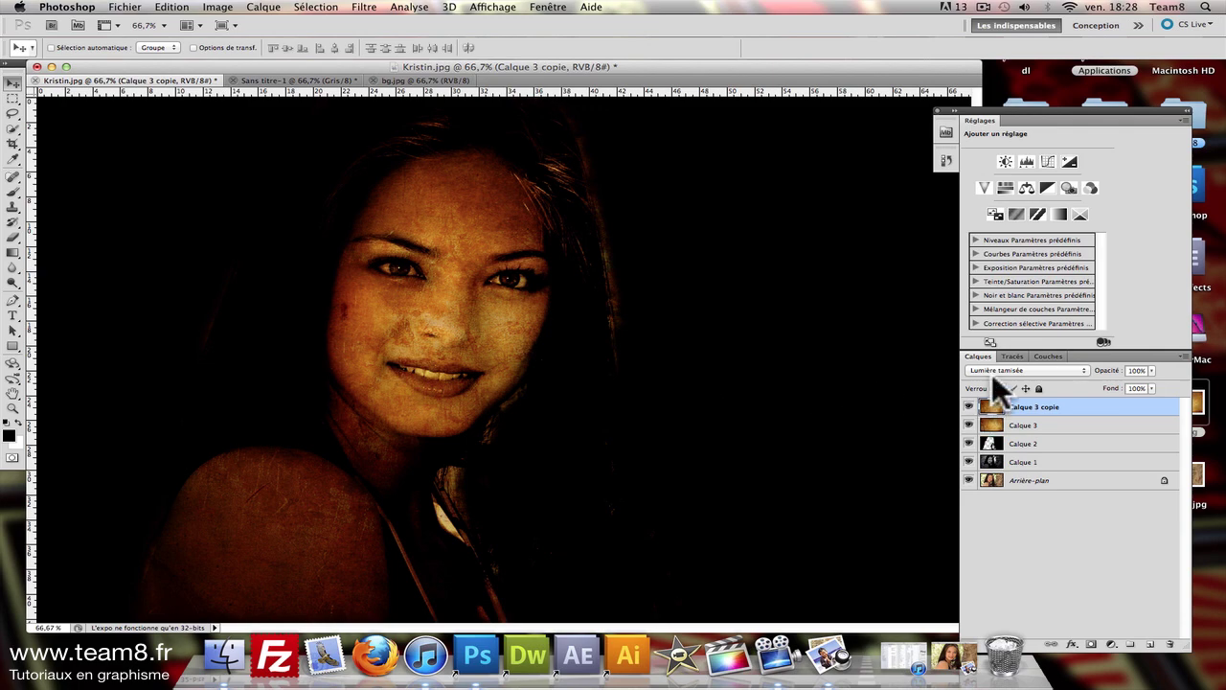
Step: Set the duplicated texture layer Calque 3 copie to the Lumière crue blend mode
left_click(995, 371)
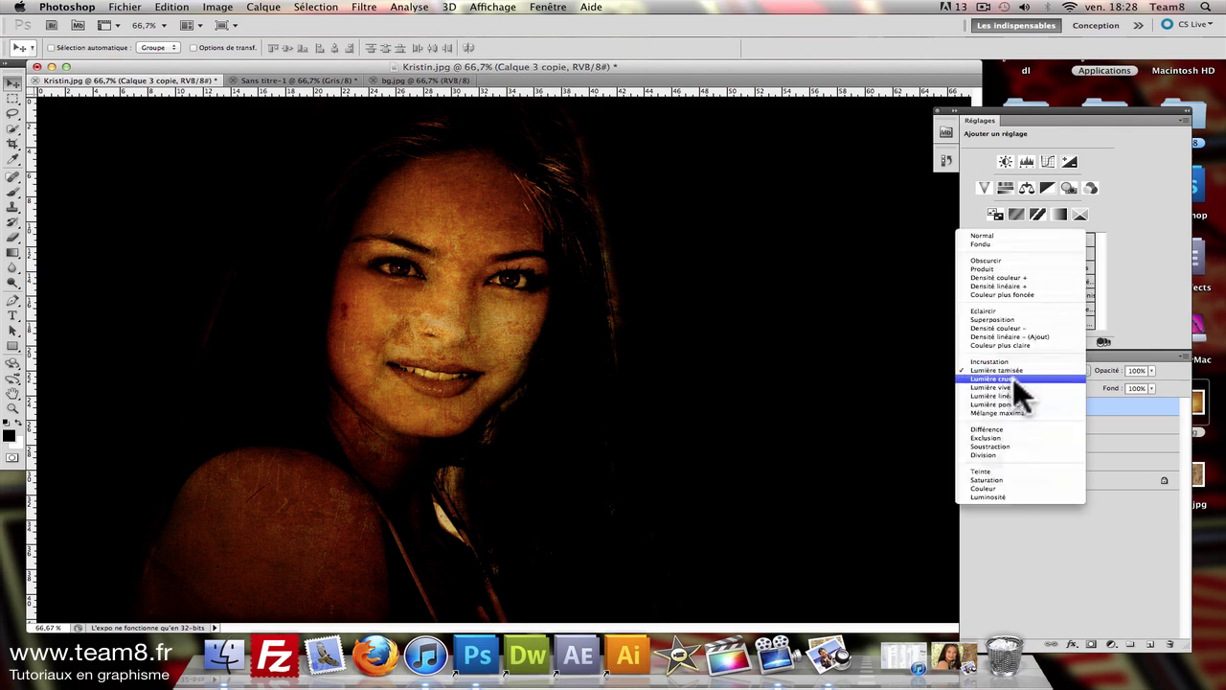
left_click(1013, 379)
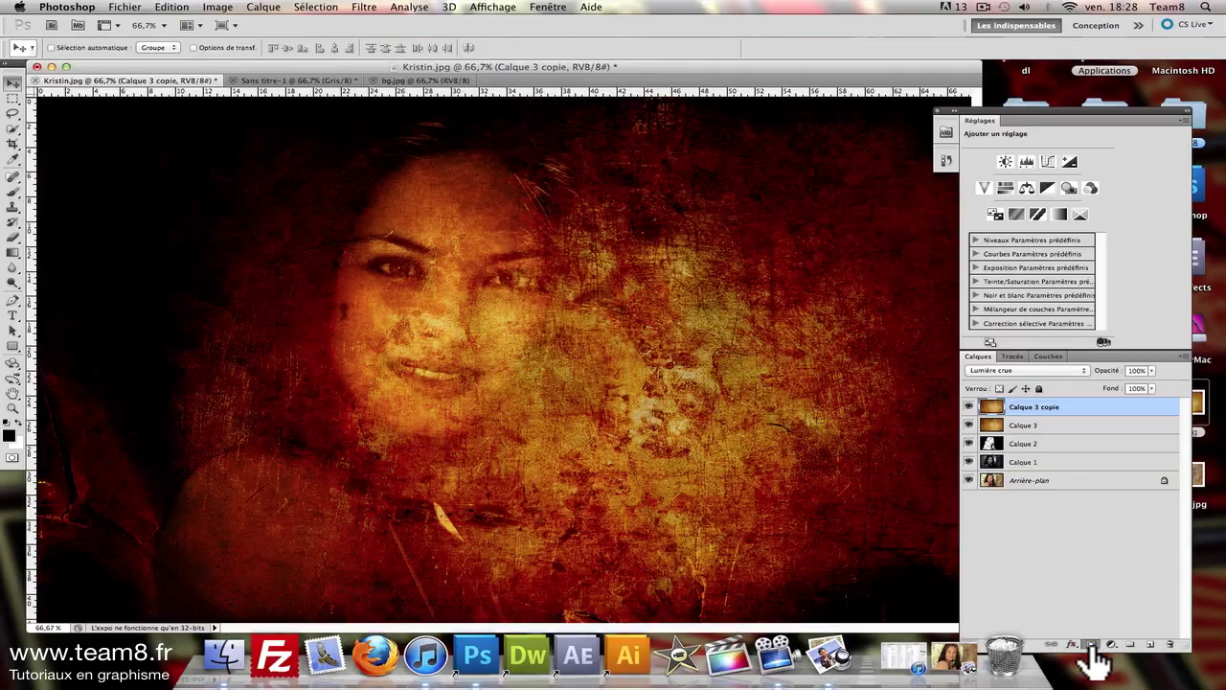
Step: Add a layer mask to Calque 3 copie and set up a 187 px brush
left_click(1088, 644)
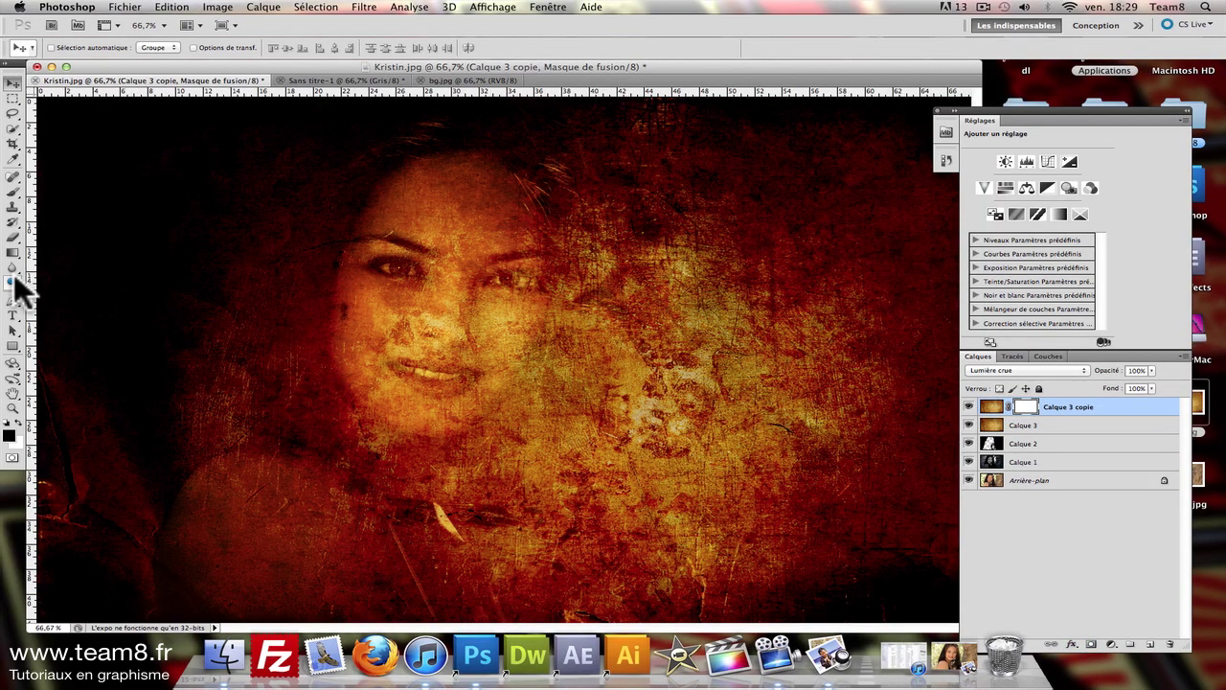
left_click(12, 191)
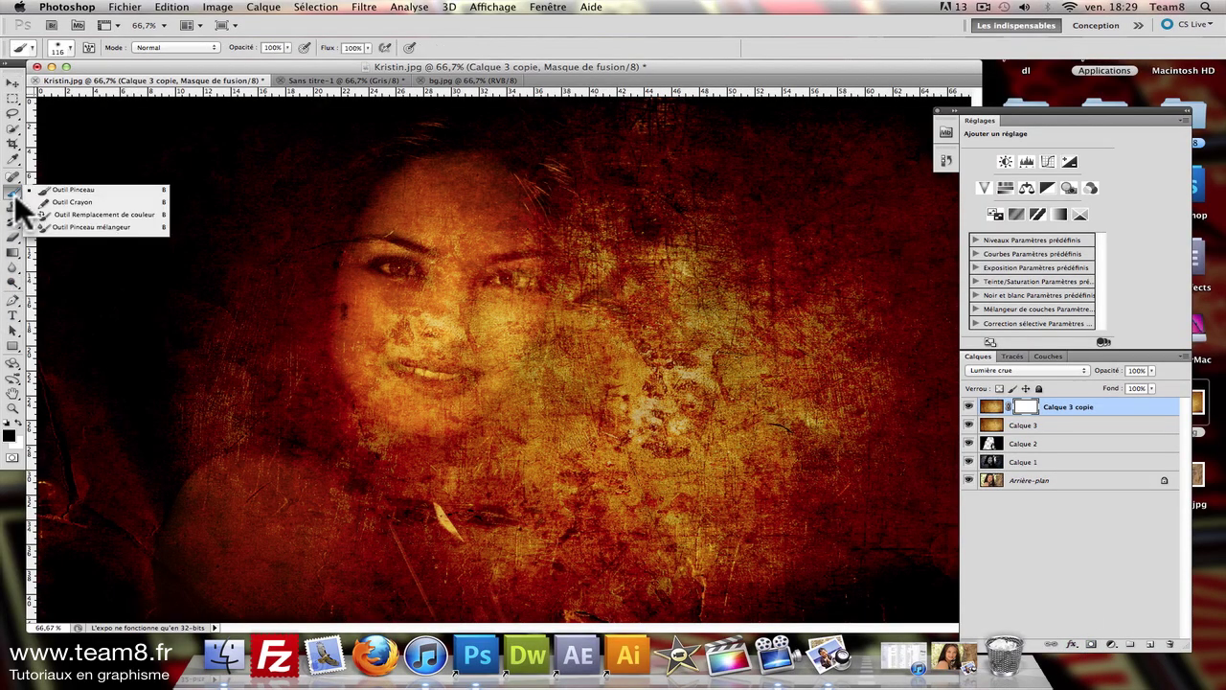
left_click(72, 48)
left_click_drag(99, 82, 121, 81)
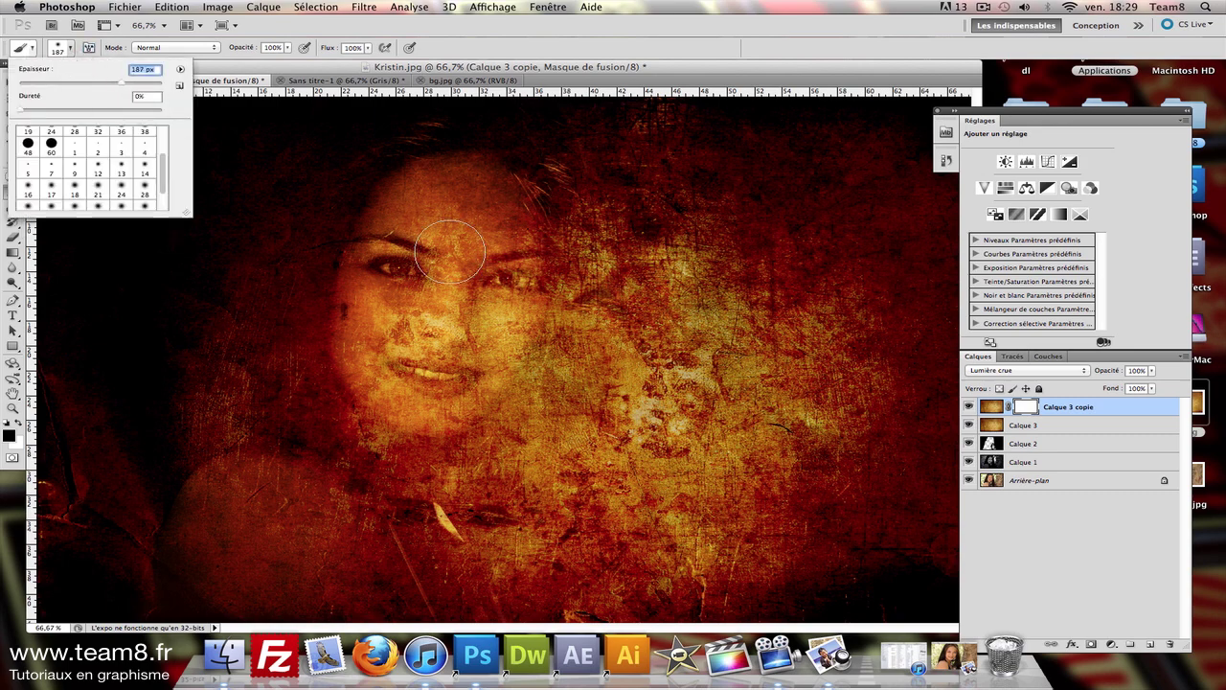
Step: Mask the texture off the eye, cheek, whole face, hair edge and lower dark area
left_click_drag(405, 241, 383, 333)
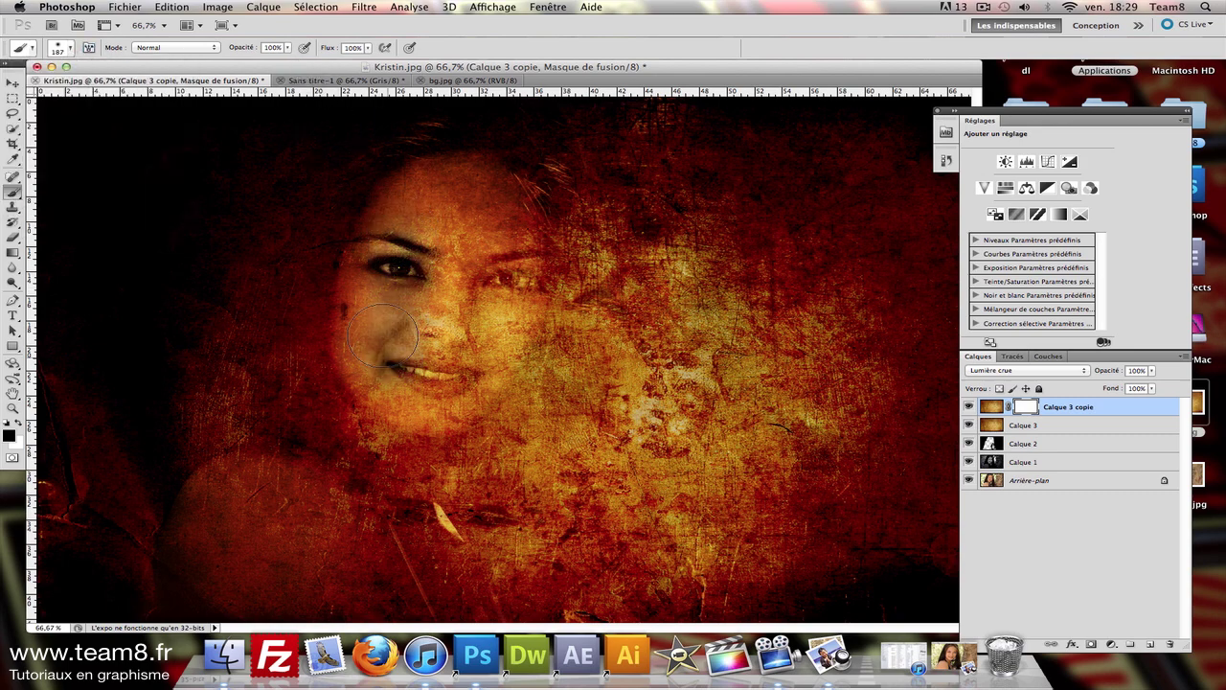
mouse_move(476, 359)
left_mouse_down()
mouse_move(565, 220)
mouse_move(522, 163)
left_mouse_up()
mouse_move(431, 422)
left_mouse_down()
mouse_move(623, 185)
mouse_move(629, 109)
left_mouse_up()
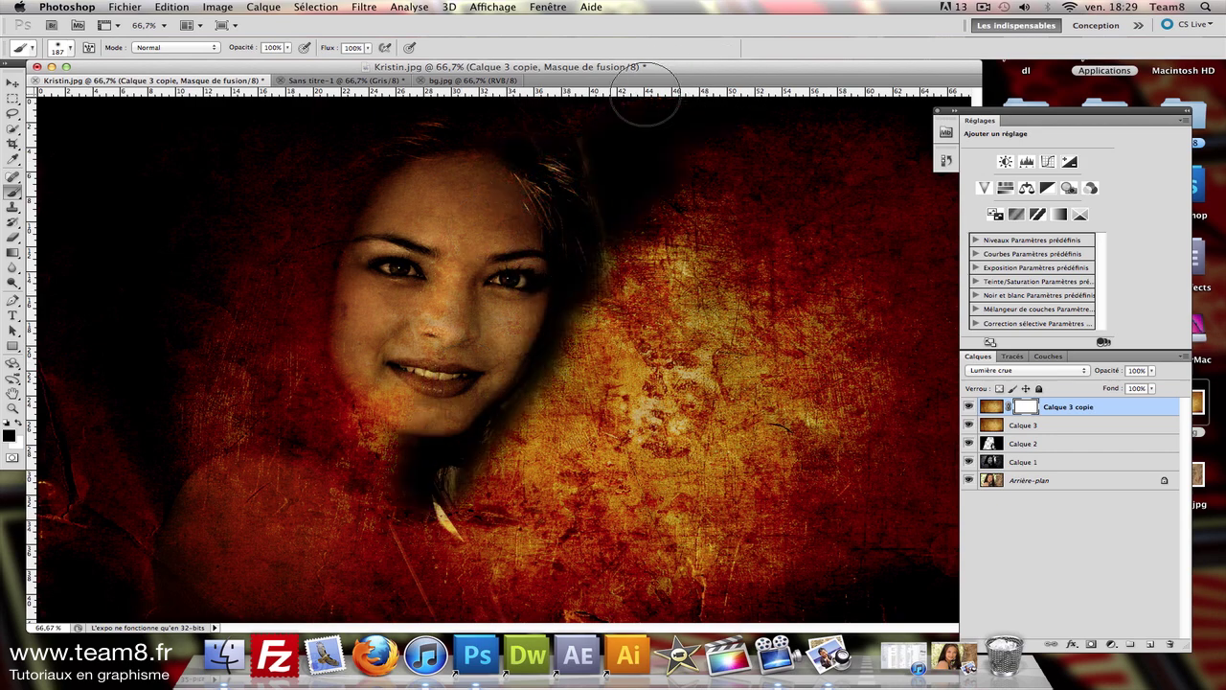
mouse_move(718, 159)
left_mouse_down()
mouse_move(661, 303)
mouse_move(455, 602)
mouse_move(492, 424)
mouse_move(785, 613)
mouse_move(699, 521)
mouse_move(575, 478)
mouse_move(862, 191)
mouse_move(944, 403)
mouse_move(891, 316)
mouse_move(754, 417)
mouse_move(834, 246)
mouse_move(706, 424)
mouse_move(758, 424)
mouse_move(923, 249)
mouse_move(782, 430)
mouse_move(642, 290)
mouse_move(588, 335)
mouse_move(509, 482)
left_mouse_up()
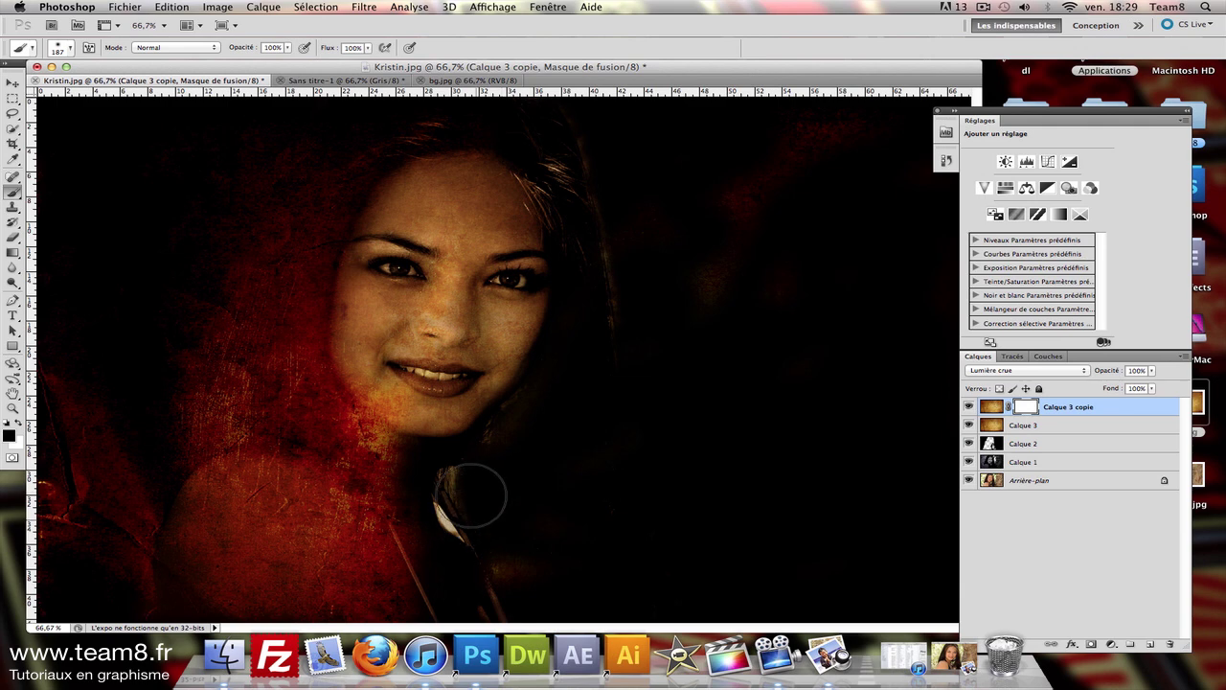
left_click_drag(526, 583, 418, 569)
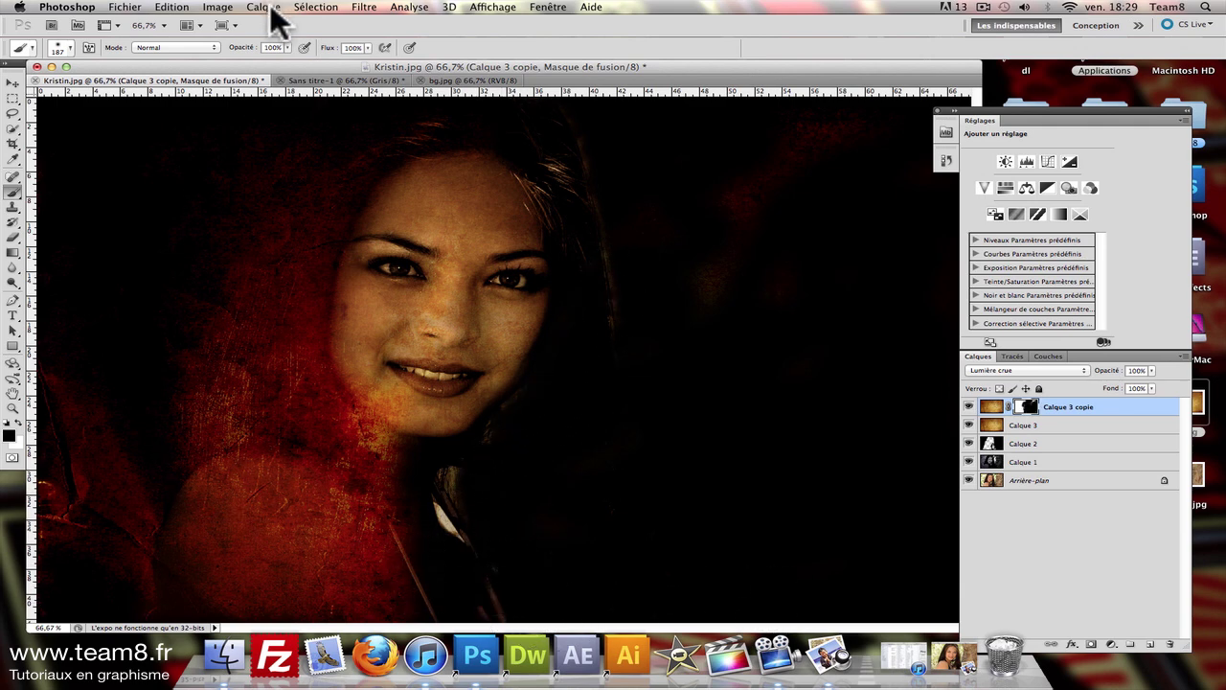
Step: At 35% brush opacity, partly fade the texture over the shoulder, neck and lower edge
mouse_move(287, 47)
left_mouse_down()
mouse_move(242, 56)
mouse_move(252, 56)
left_mouse_up()
mouse_move(392, 537)
left_mouse_down()
mouse_move(394, 561)
mouse_move(287, 484)
mouse_move(323, 515)
left_mouse_up()
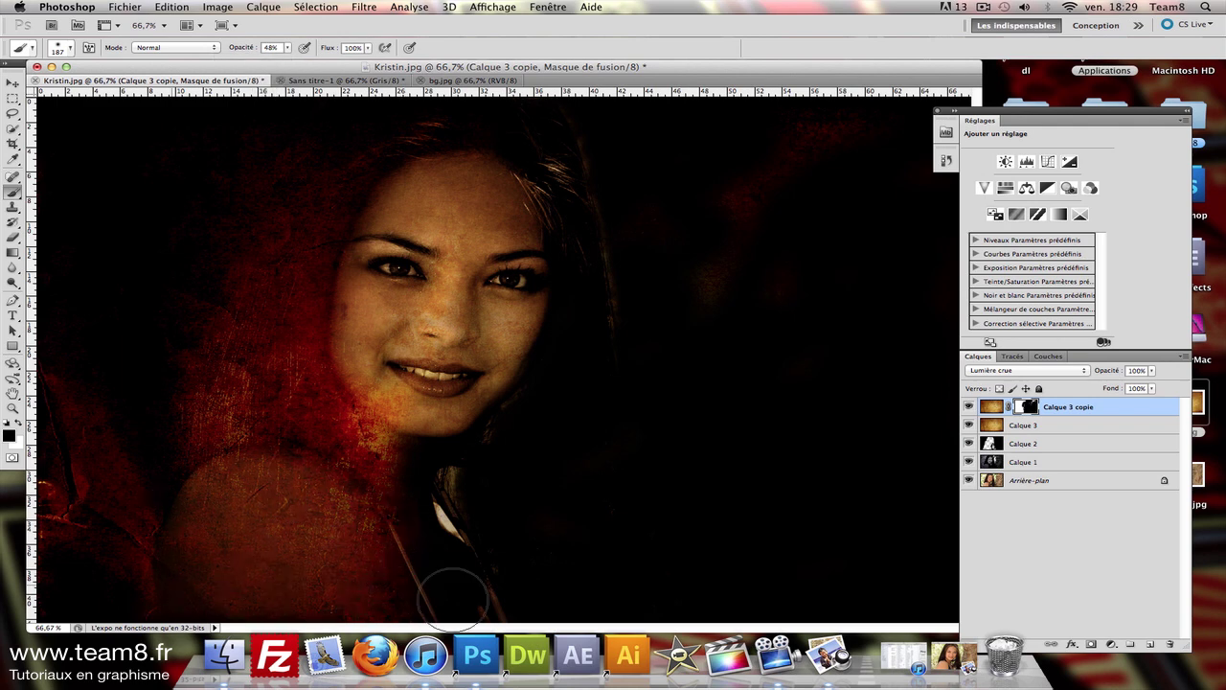
left_click_drag(454, 600, 369, 604)
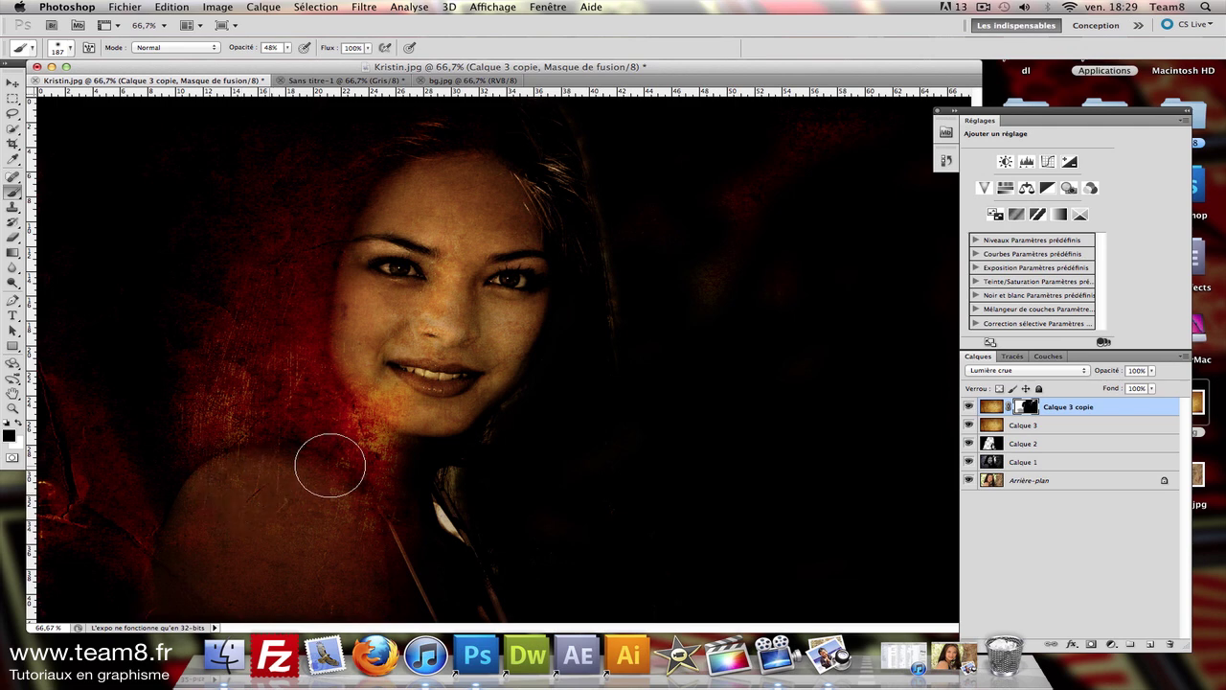
left_click_drag(329, 465, 422, 527)
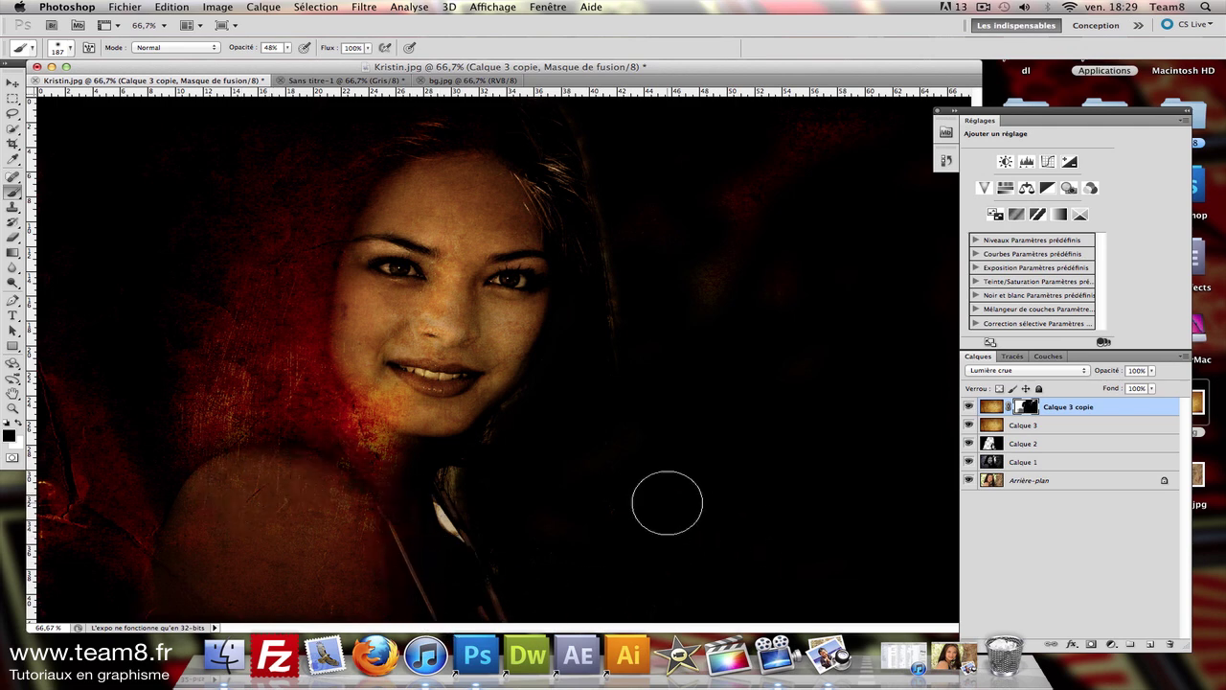
left_click_drag(259, 465, 301, 470)
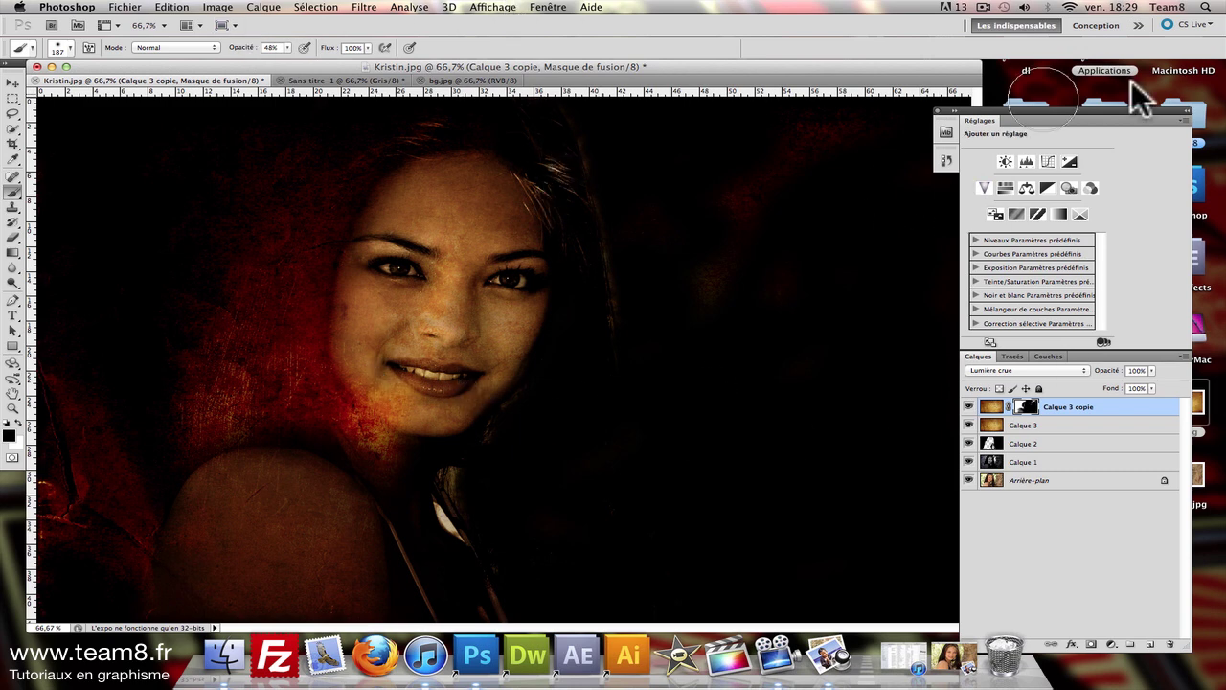
left_click(1032, 86)
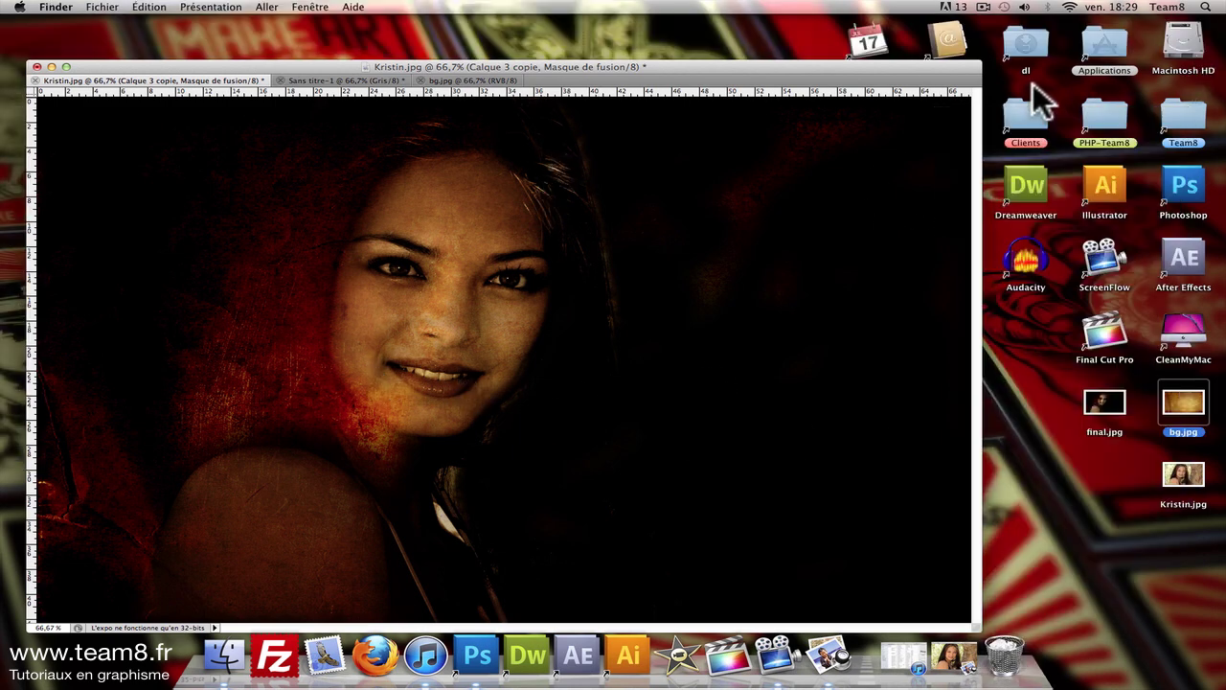
Step: In Finder, open the Applications folder and then the Adobe Photoshop CS5 folder
left_click(1123, 48)
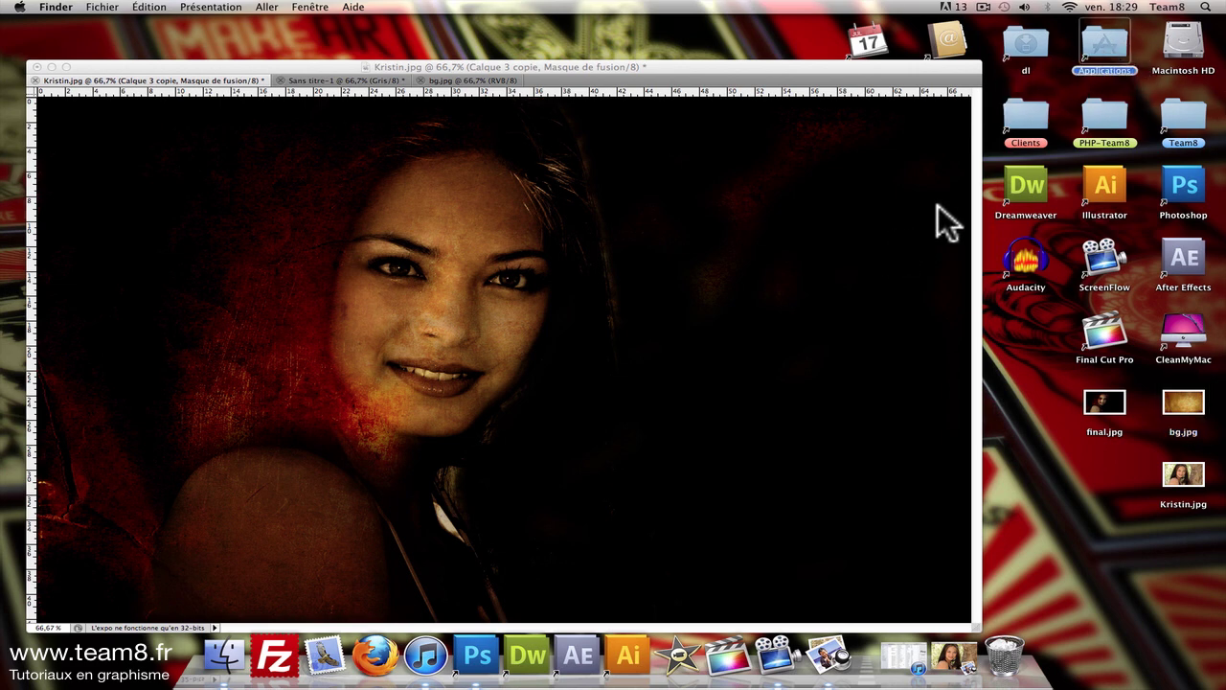
double_click(1107, 42)
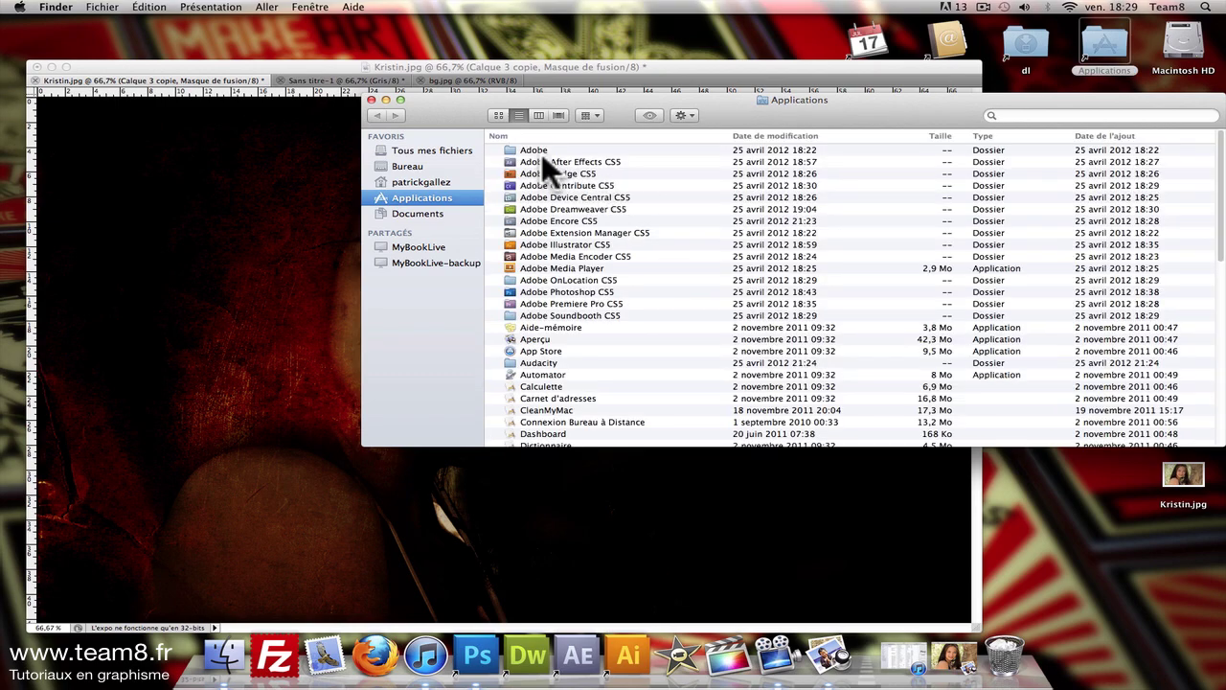
left_click(541, 161)
double_click(556, 292)
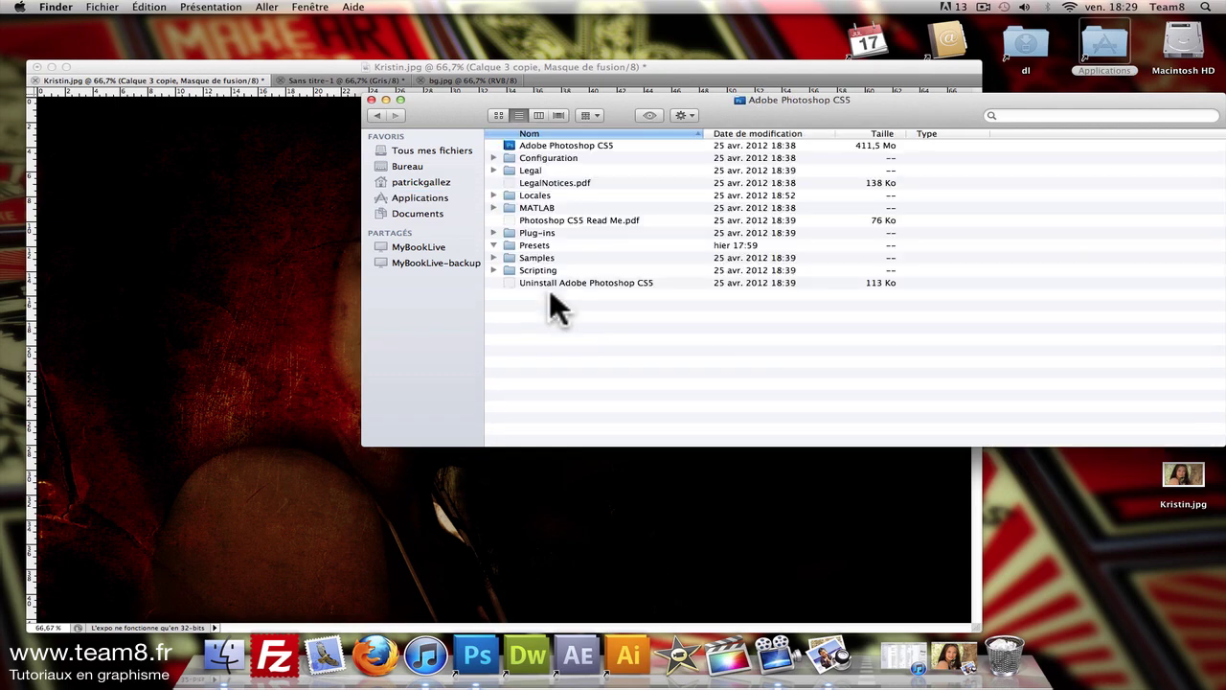
Step: Expand Presets > Brushes to view the .abr brush files, then return to Photoshop
left_click(493, 245)
left_click(509, 263)
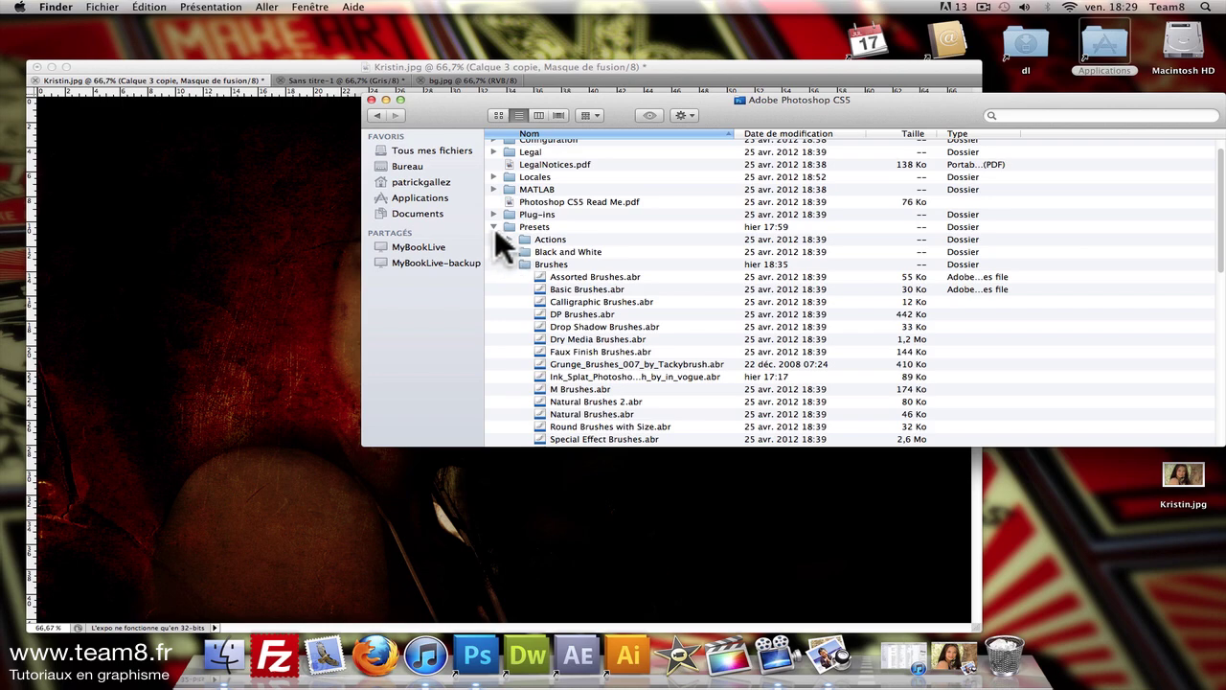
left_click(493, 227)
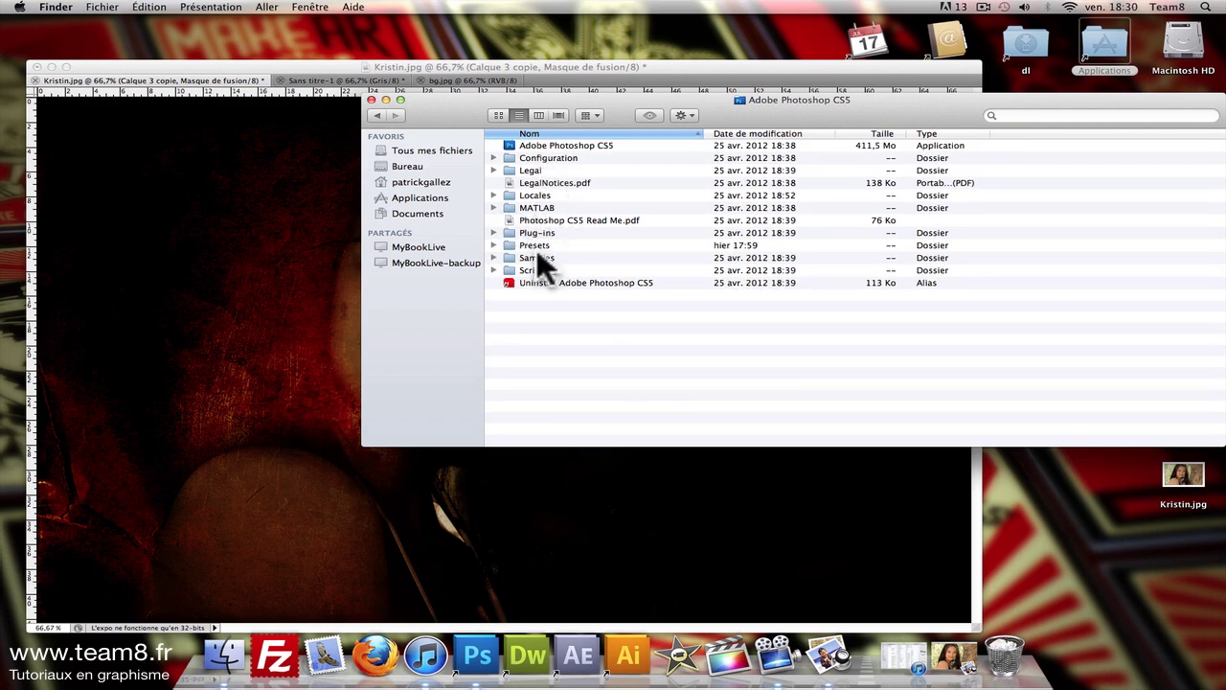
left_click(498, 245)
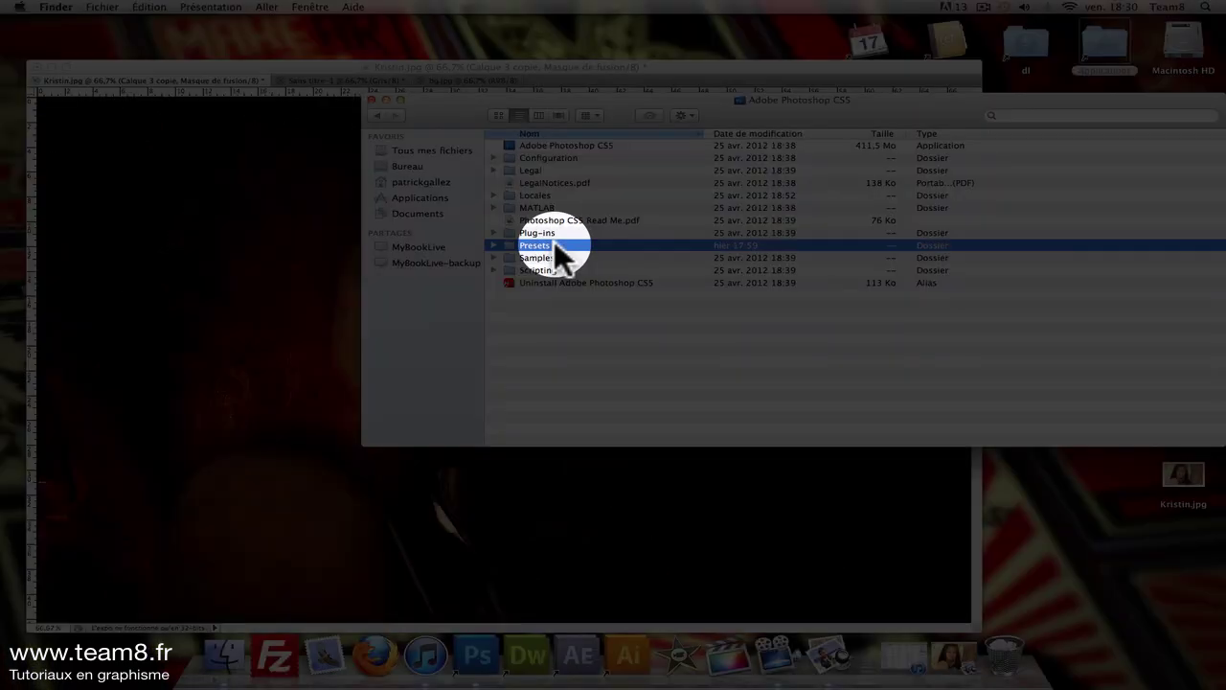
left_click(493, 245)
left_click(509, 282)
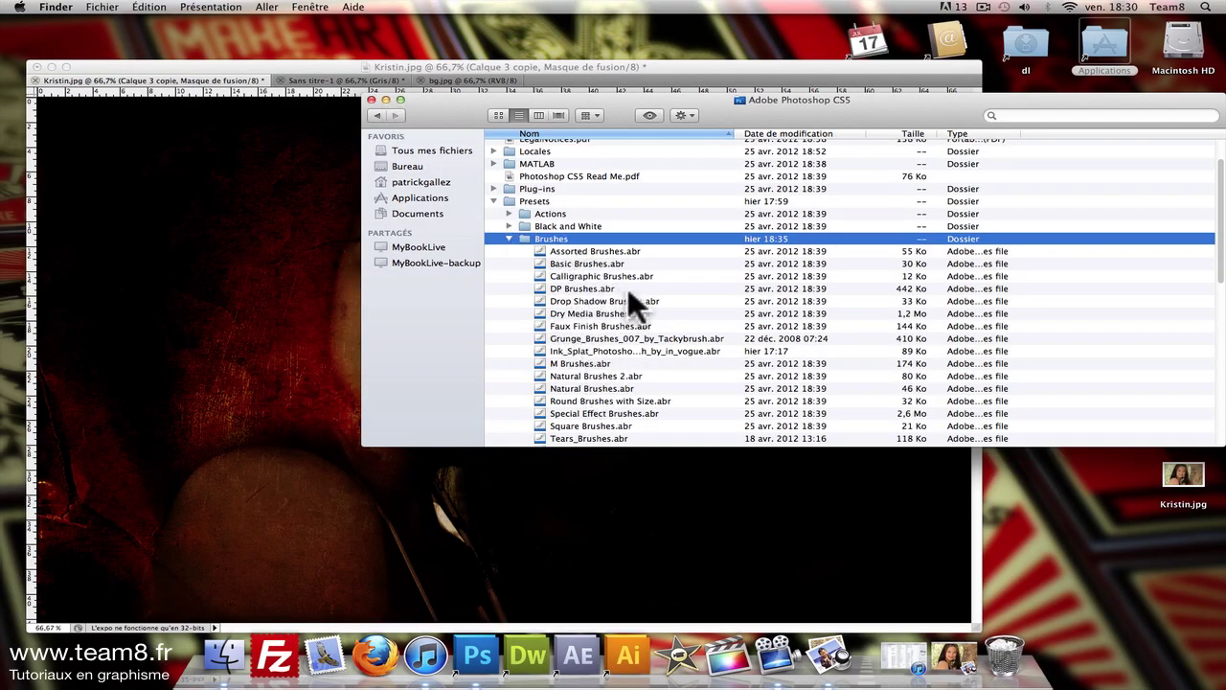
left_click(386, 100)
left_click(675, 266)
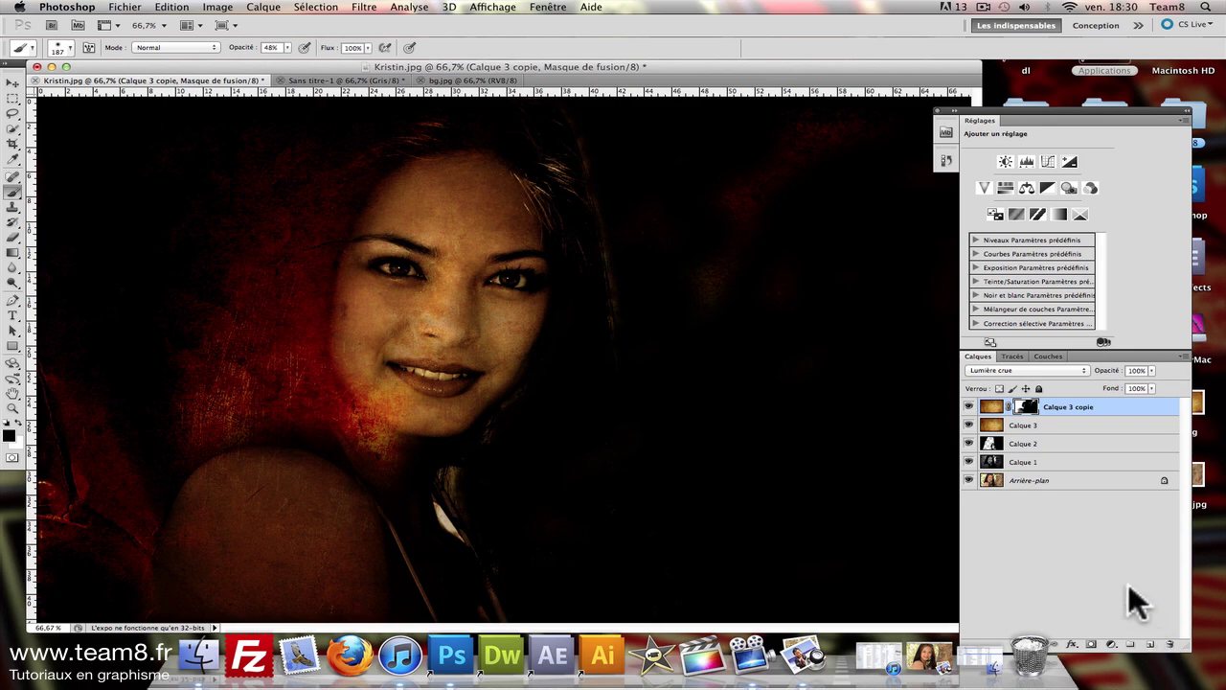
Step: Add new layer Calque 4 and load the Ink Splat brushes, replacing the current set
left_click(1149, 644)
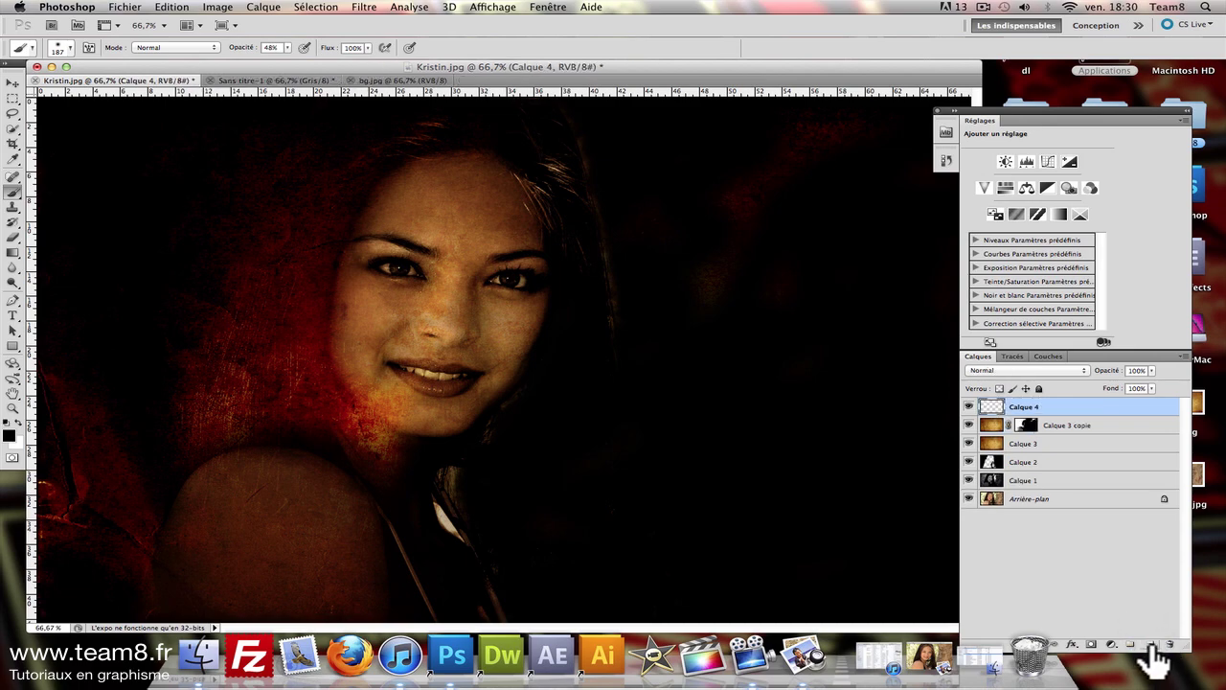
left_click(70, 45)
left_click(181, 69)
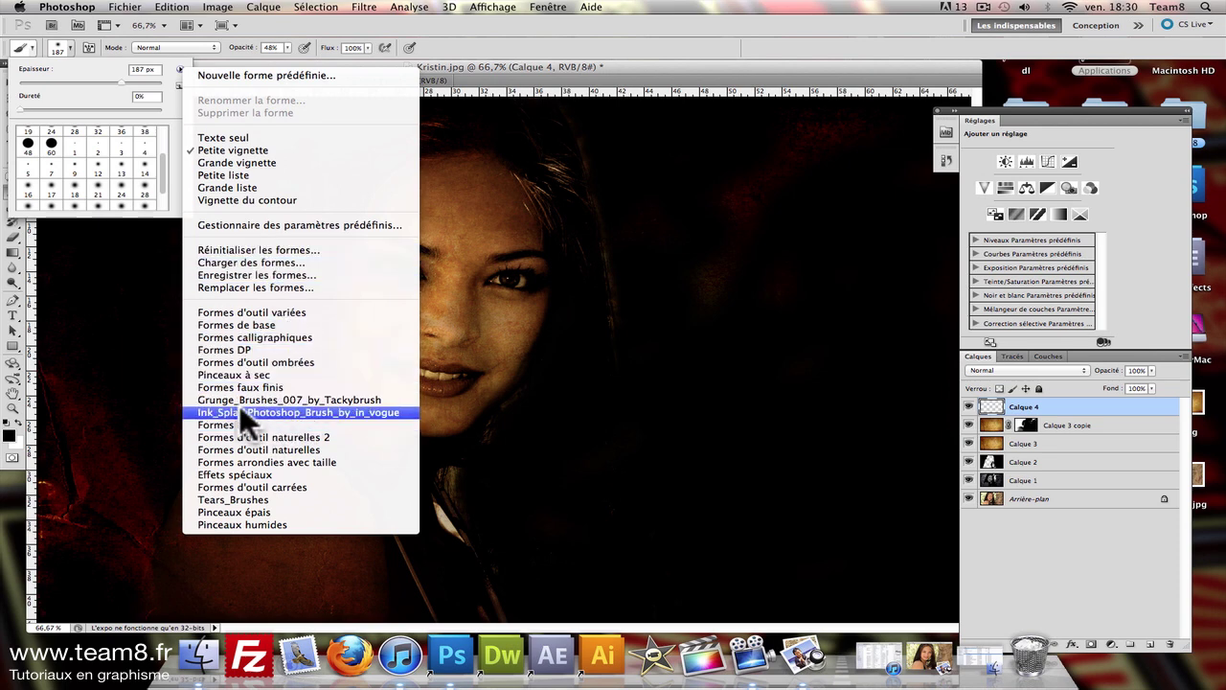
left_click(387, 410)
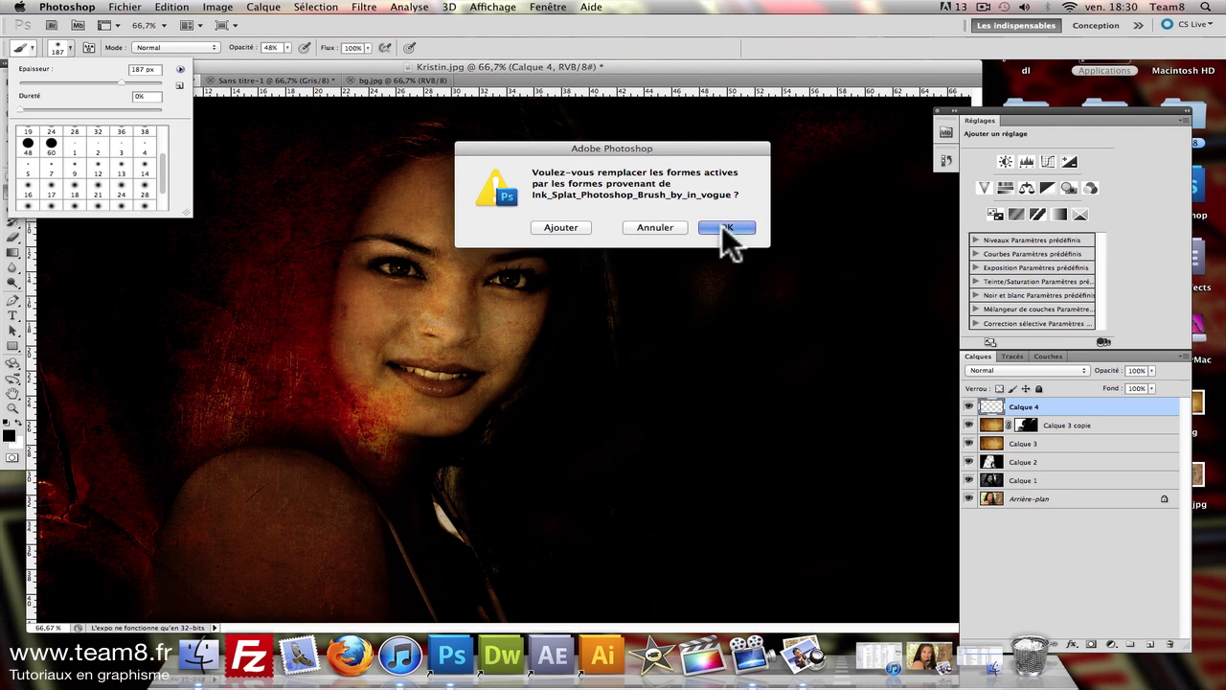
left_click(725, 228)
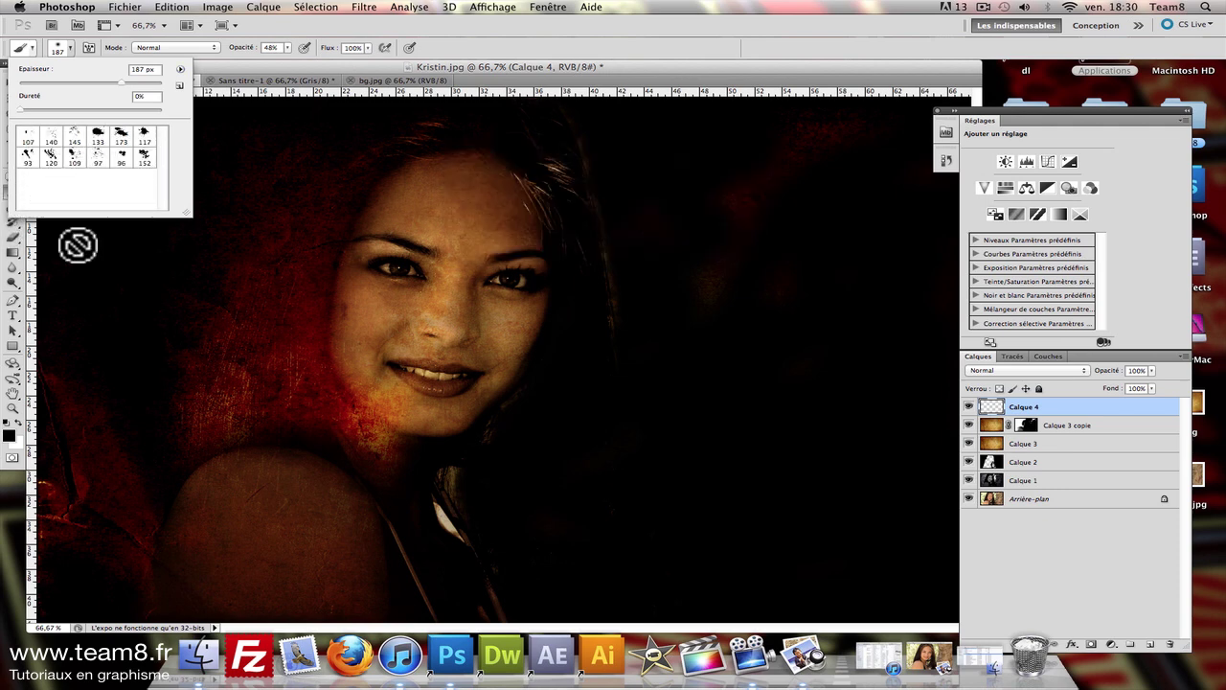
Step: Set the foreground colour to dark red a31a1a
left_click(9, 433)
left_click(738, 329)
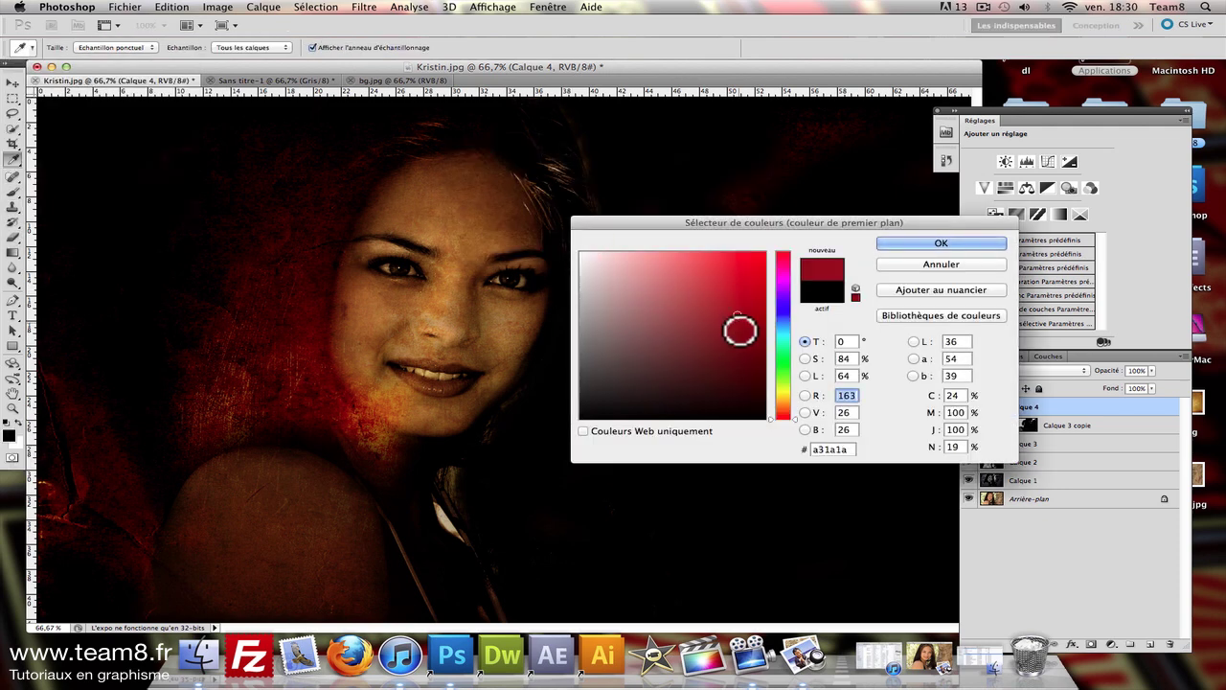
left_click(887, 244)
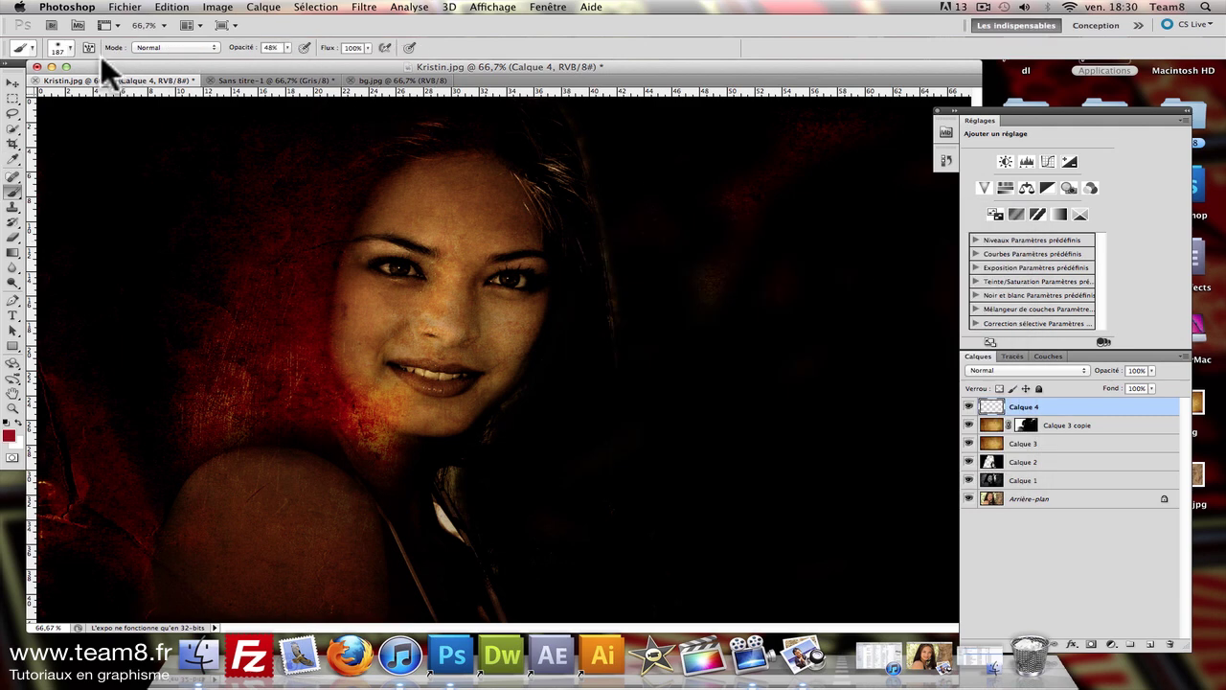
left_click(69, 48)
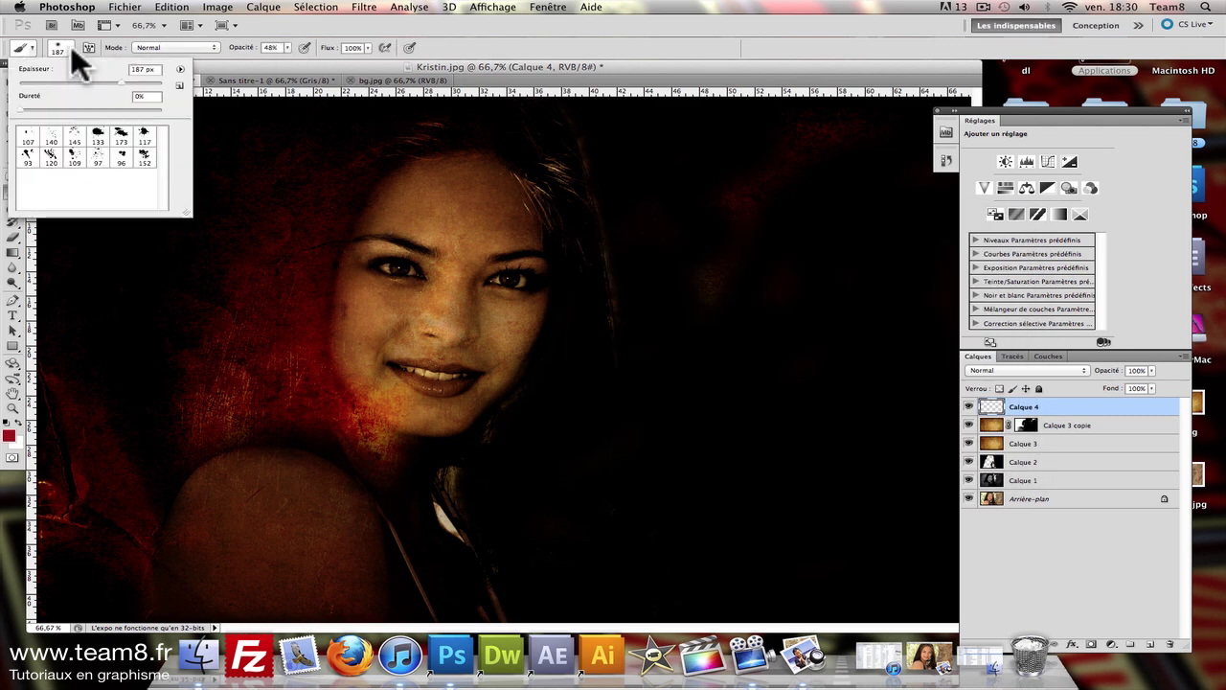
Step: With the 109 px splatter brush at 100% opacity, stamp red splatters beside the lips and left eye
left_click(73, 156)
left_click(392, 362)
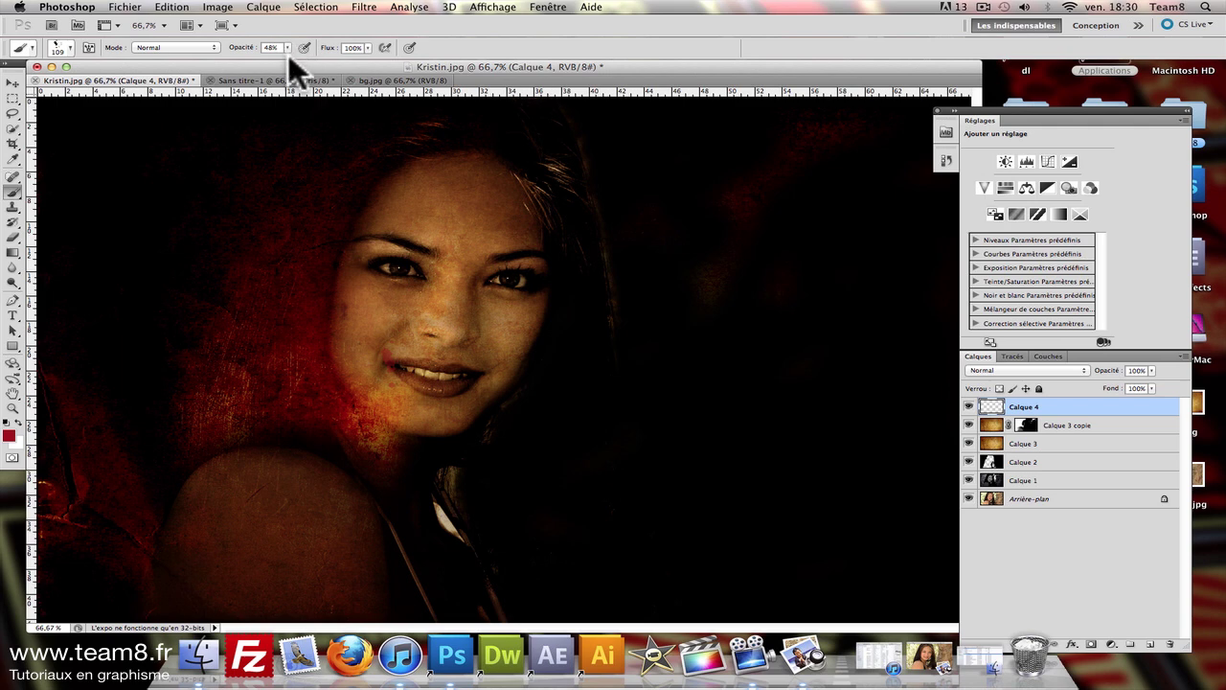
key("super+z")
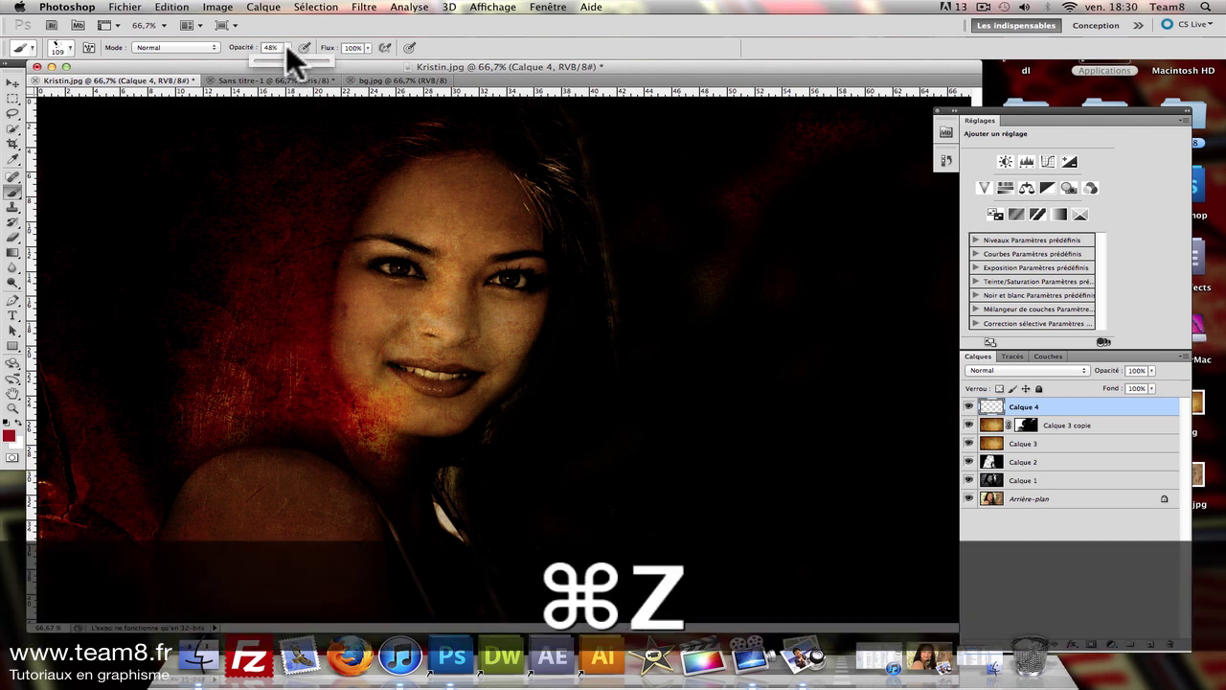
left_click_drag(287, 46, 331, 59)
left_click(380, 362)
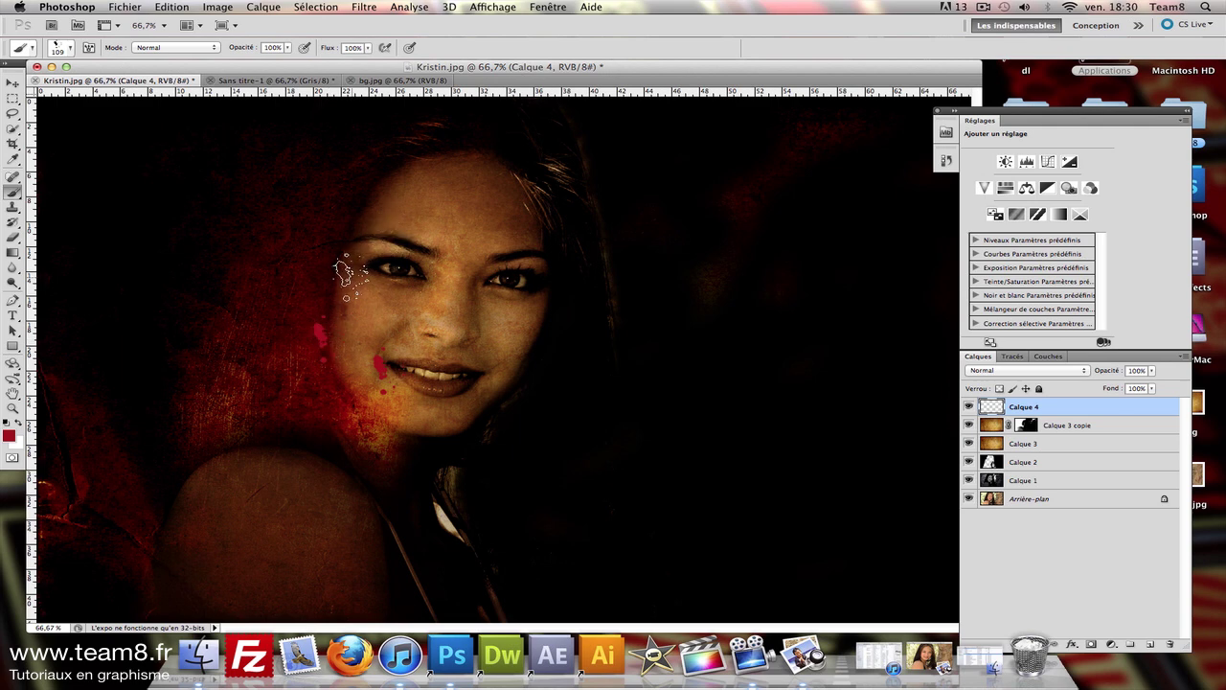
left_click(372, 260)
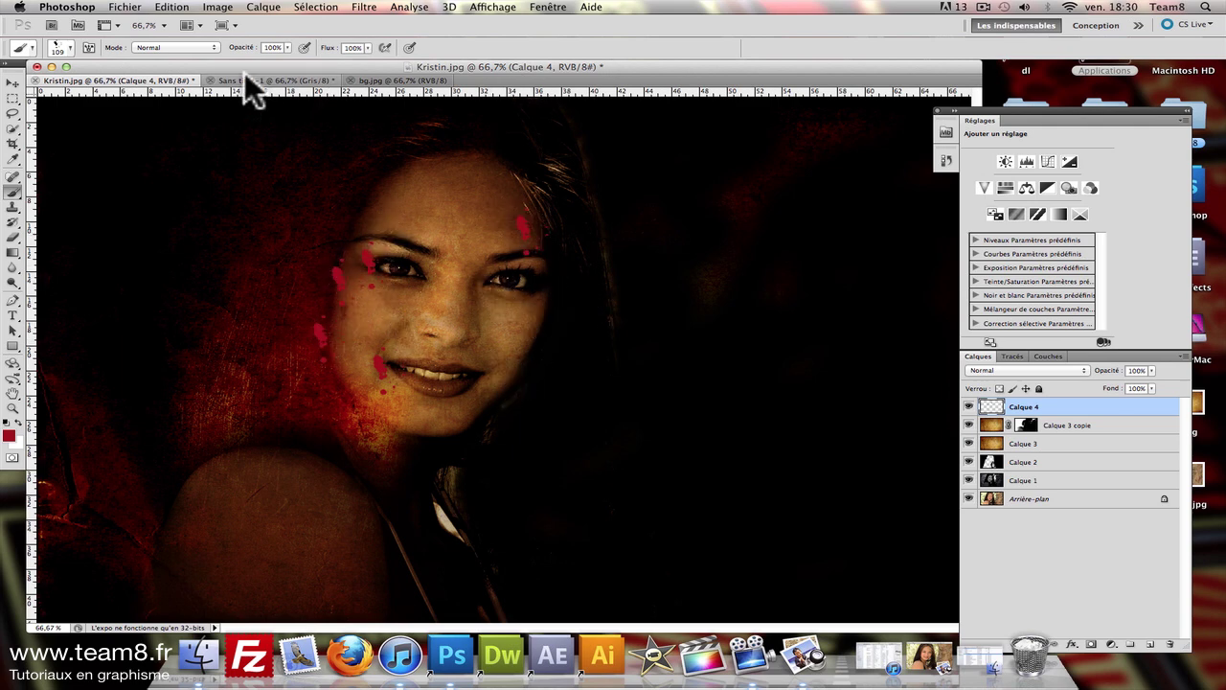
Step: Switch to the 97 px splatter brush and shrink it to 46 px
left_click(71, 47)
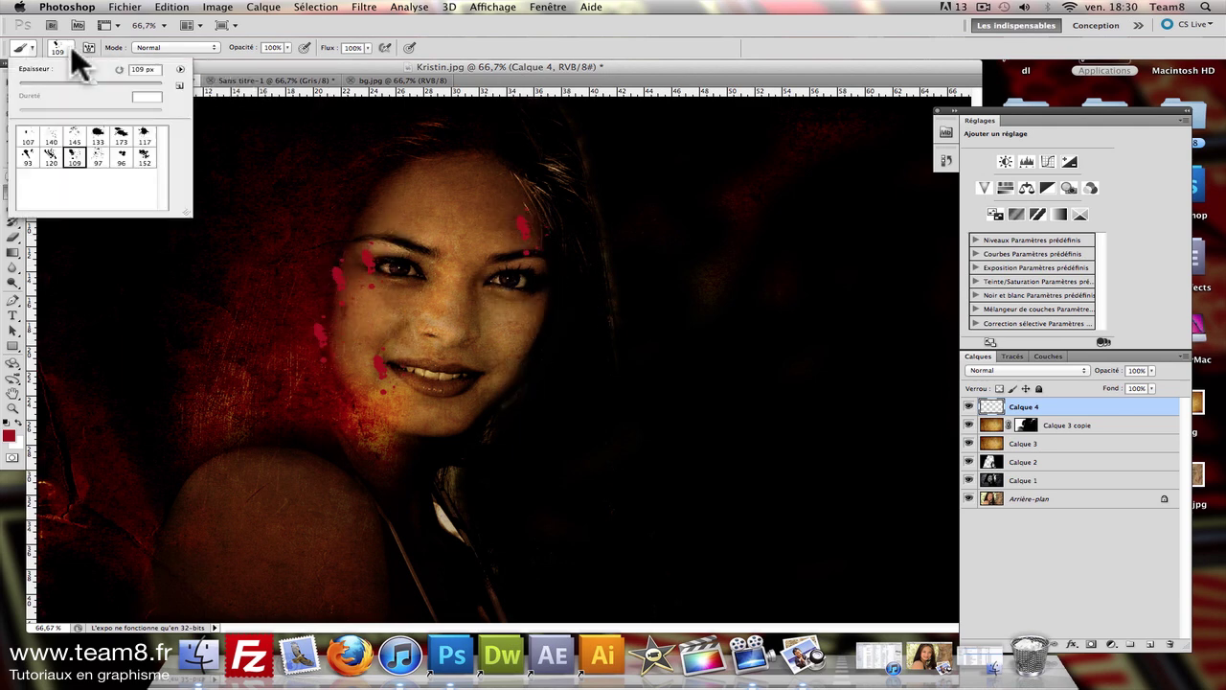
left_click(98, 158)
left_click(395, 367)
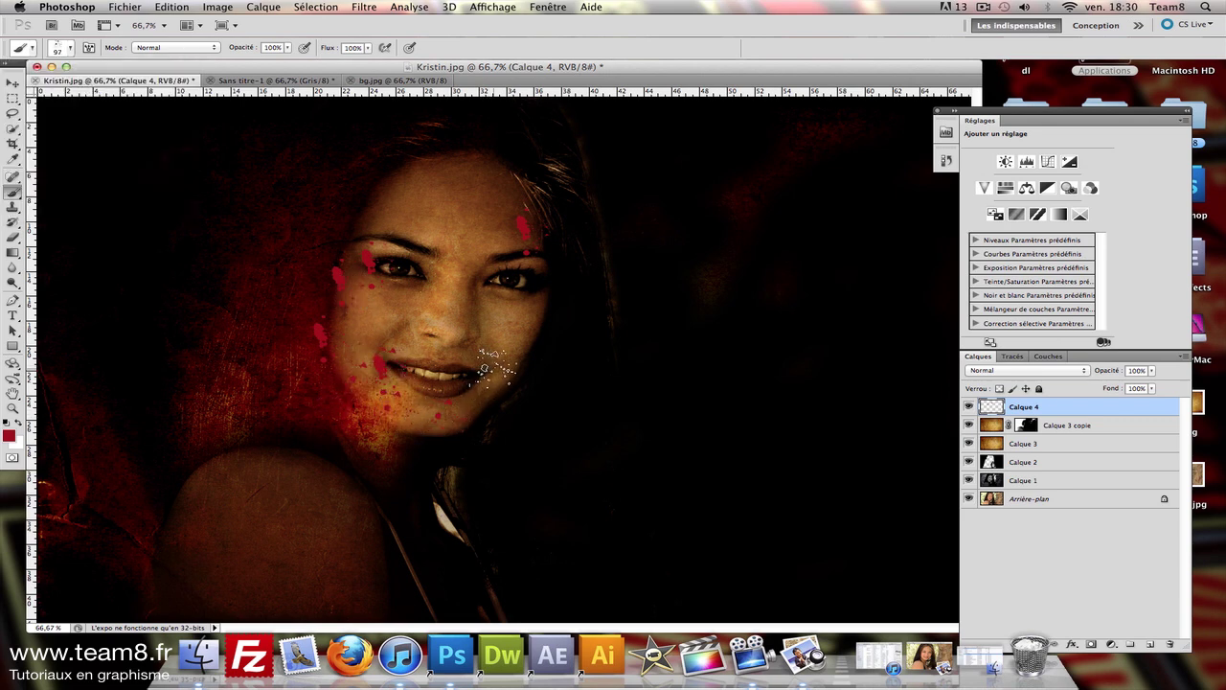
left_click(71, 47)
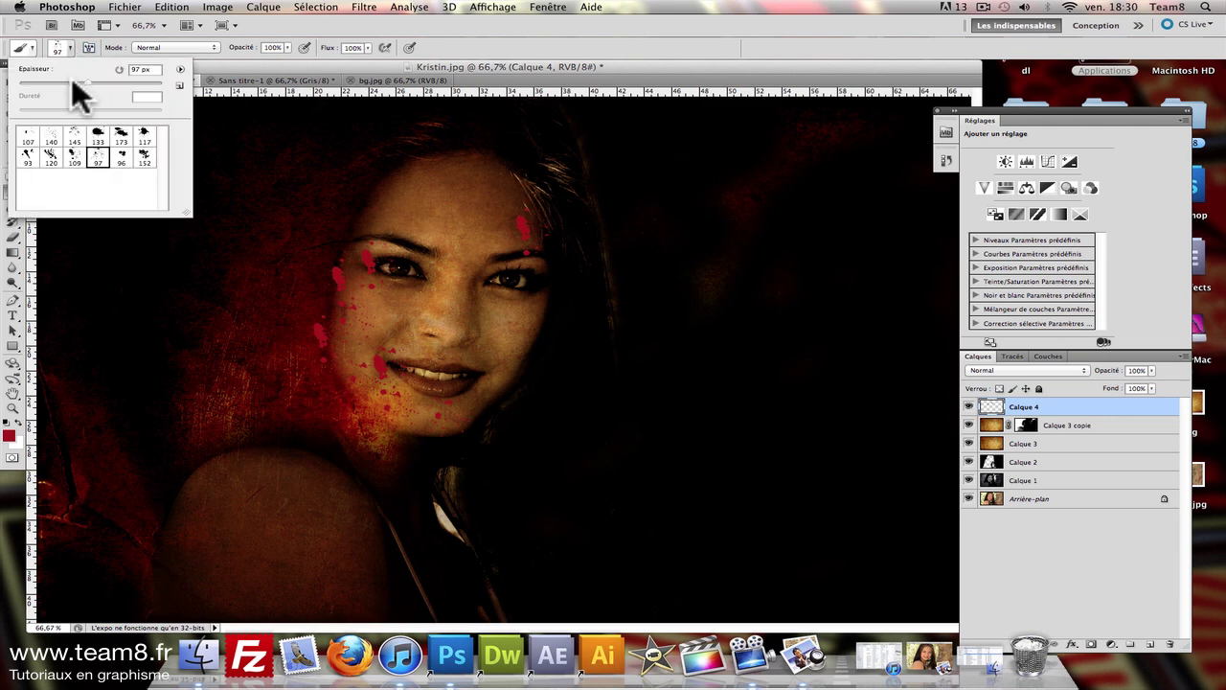
left_click_drag(66, 80, 51, 82)
left_click(370, 301)
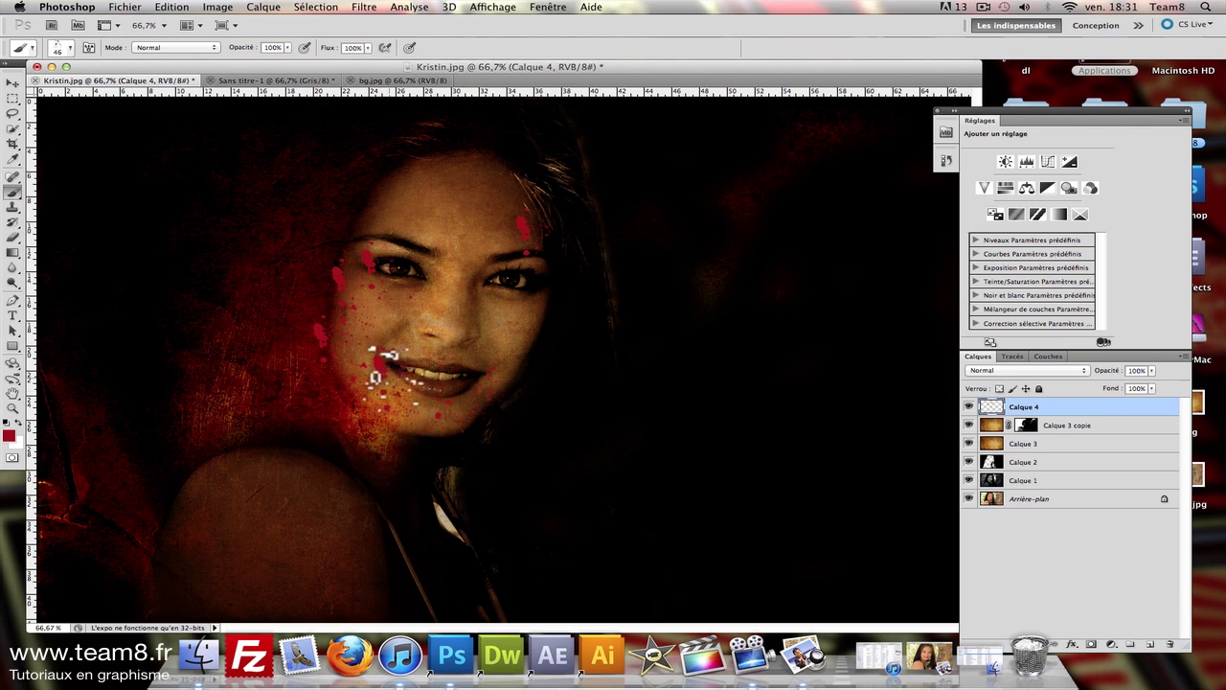
Step: Stamp large 152 px red splatters near the mouth and on the face
left_click(70, 46)
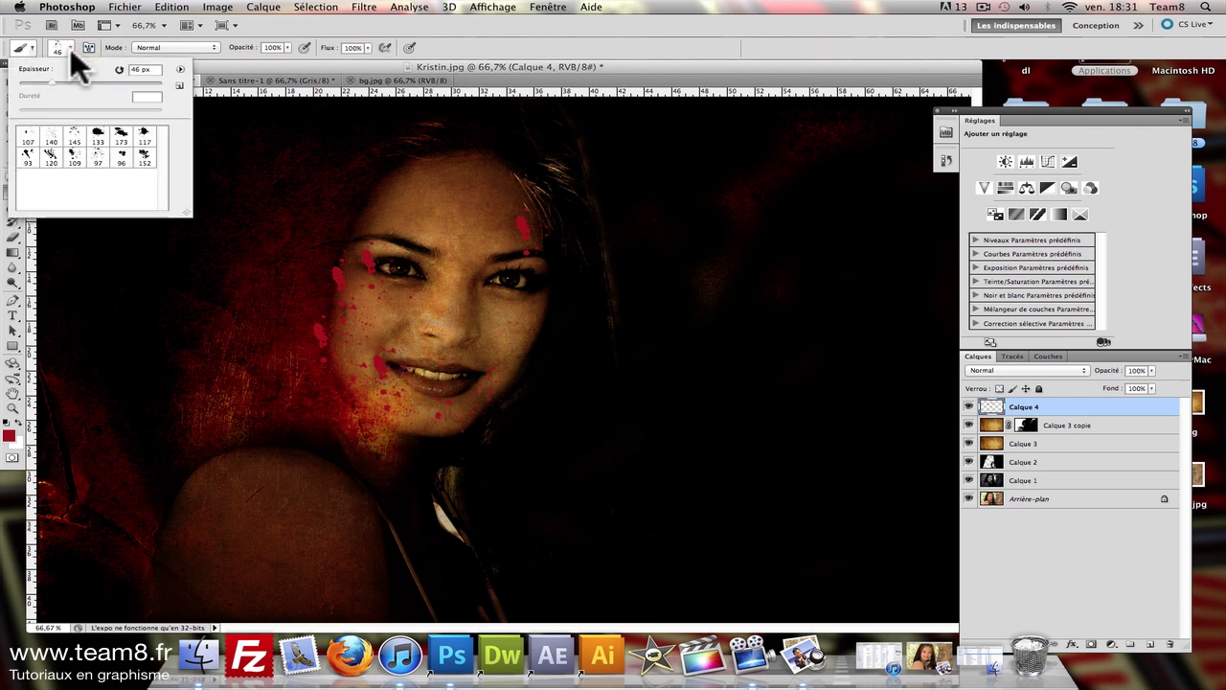
left_click(122, 161)
left_click(379, 364)
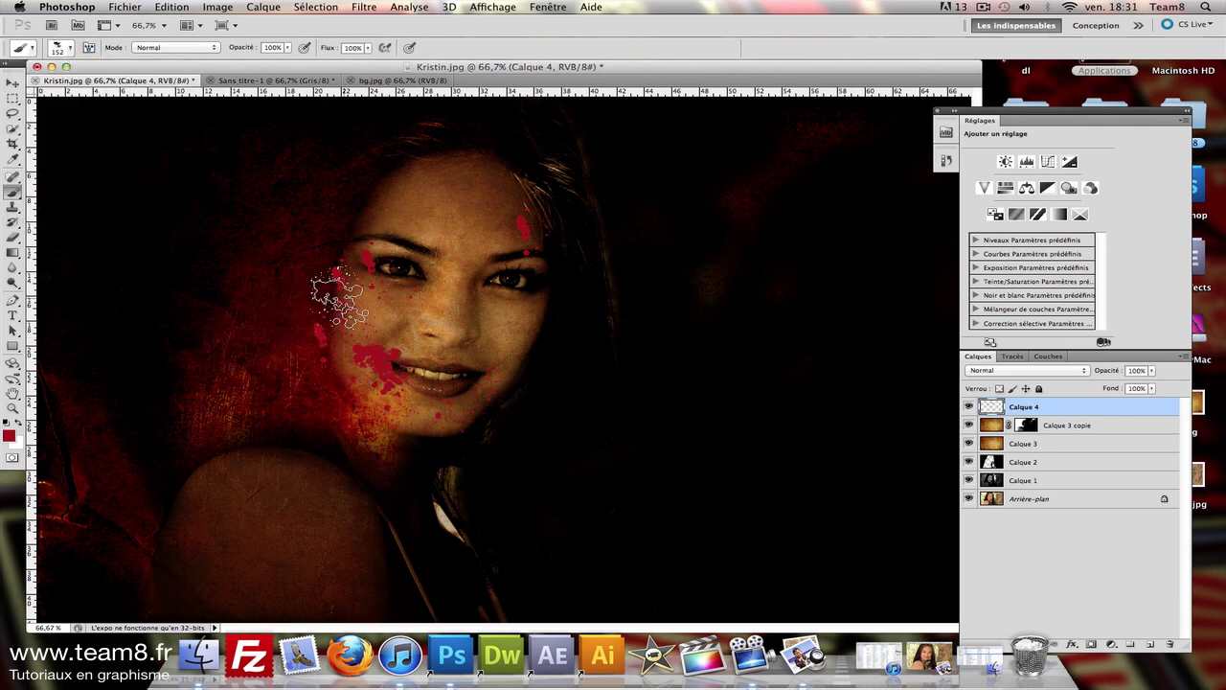
left_click(361, 275)
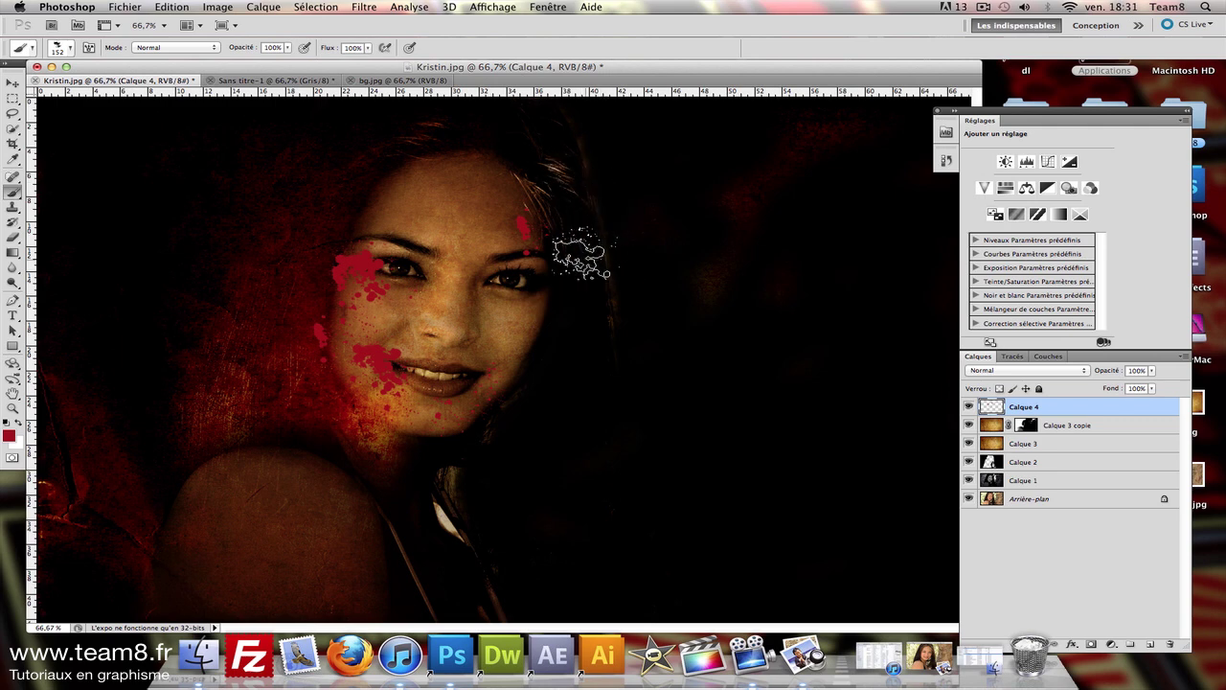
Step: Stamp a 154 px blood splatter of a different shape beside the right eye
left_click(67, 50)
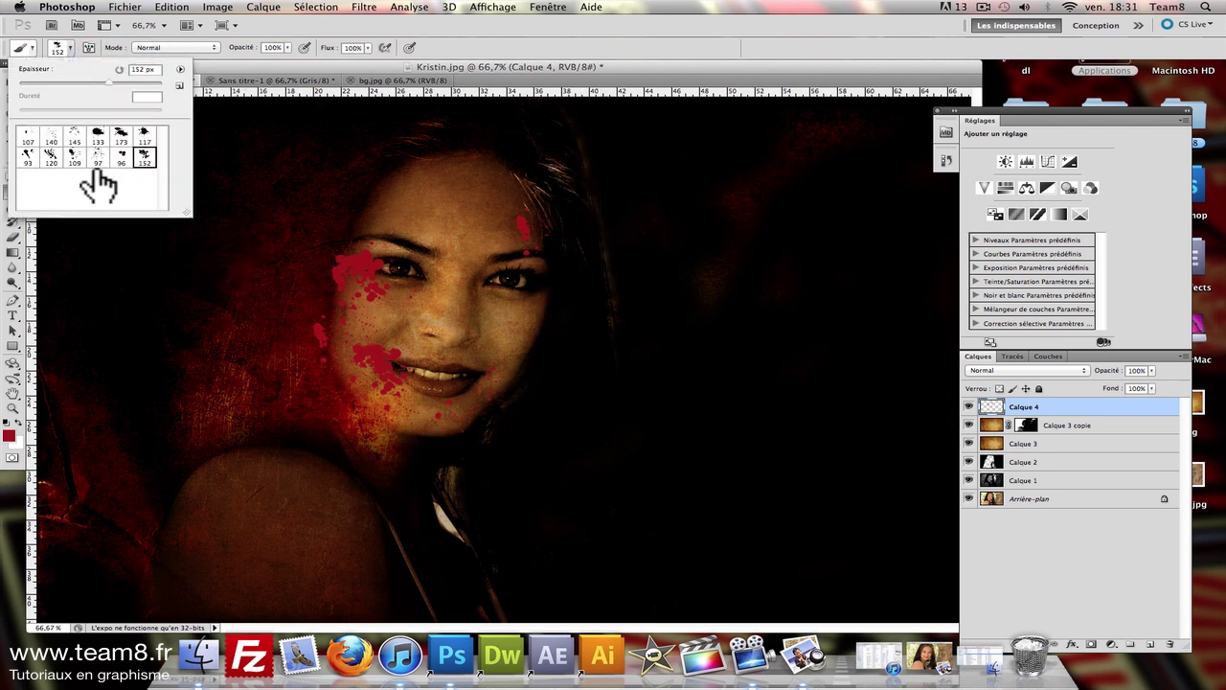
left_click(29, 156)
left_click_drag(96, 82, 108, 83)
left_click(383, 379)
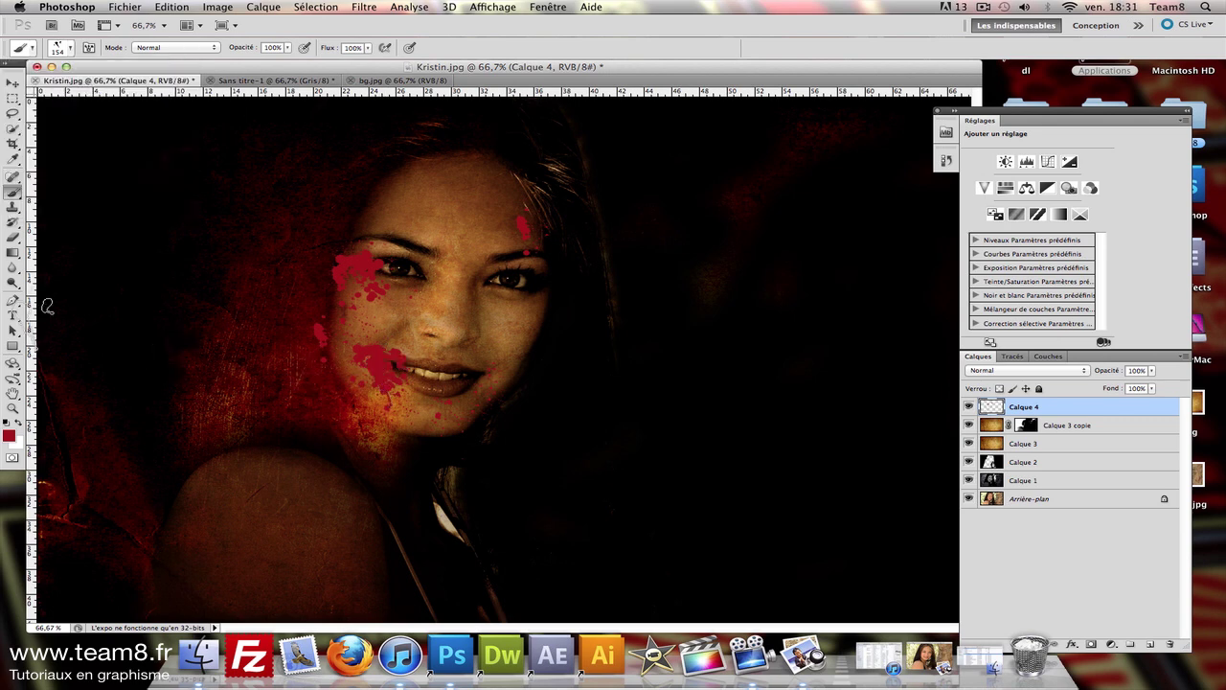
key("super+z")
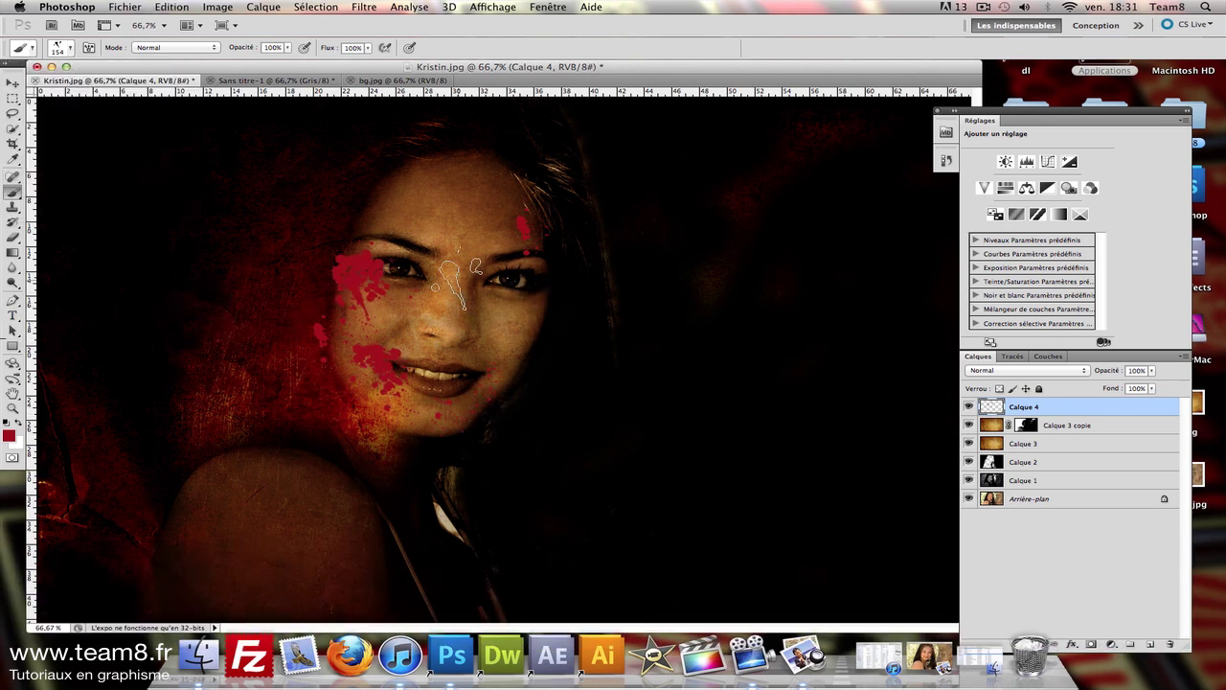
left_click(494, 297)
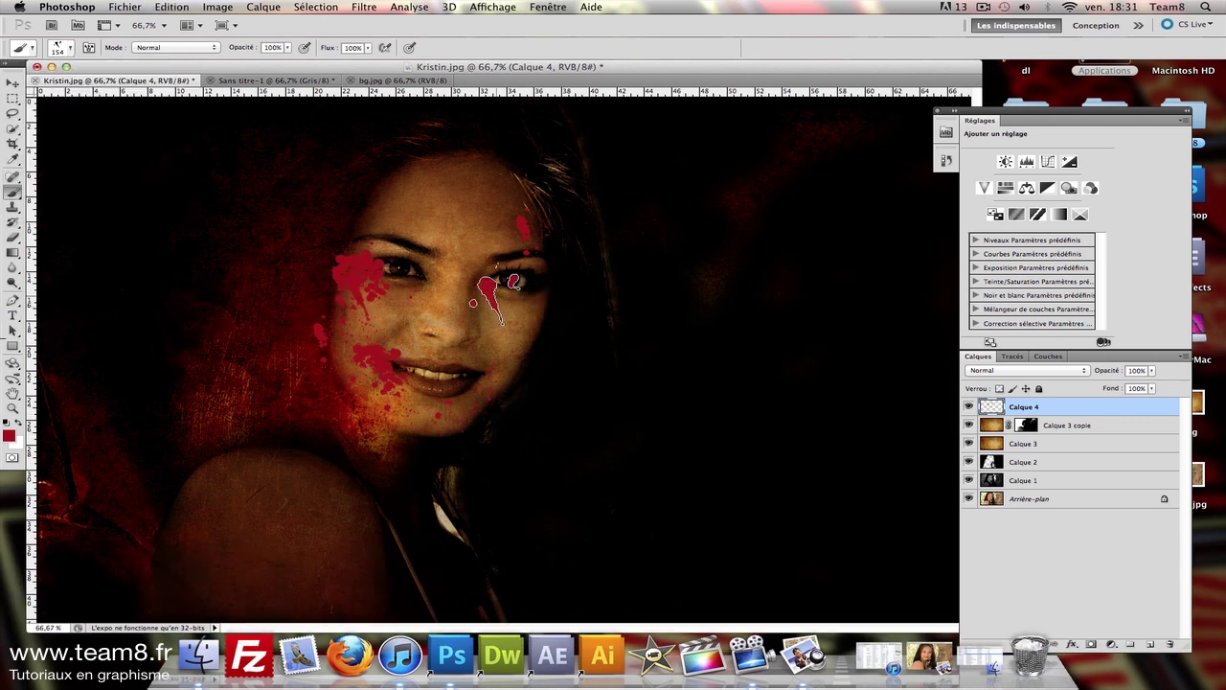
Step: Pick the 145 splatter brush, after trying the 140 px one
left_click(71, 48)
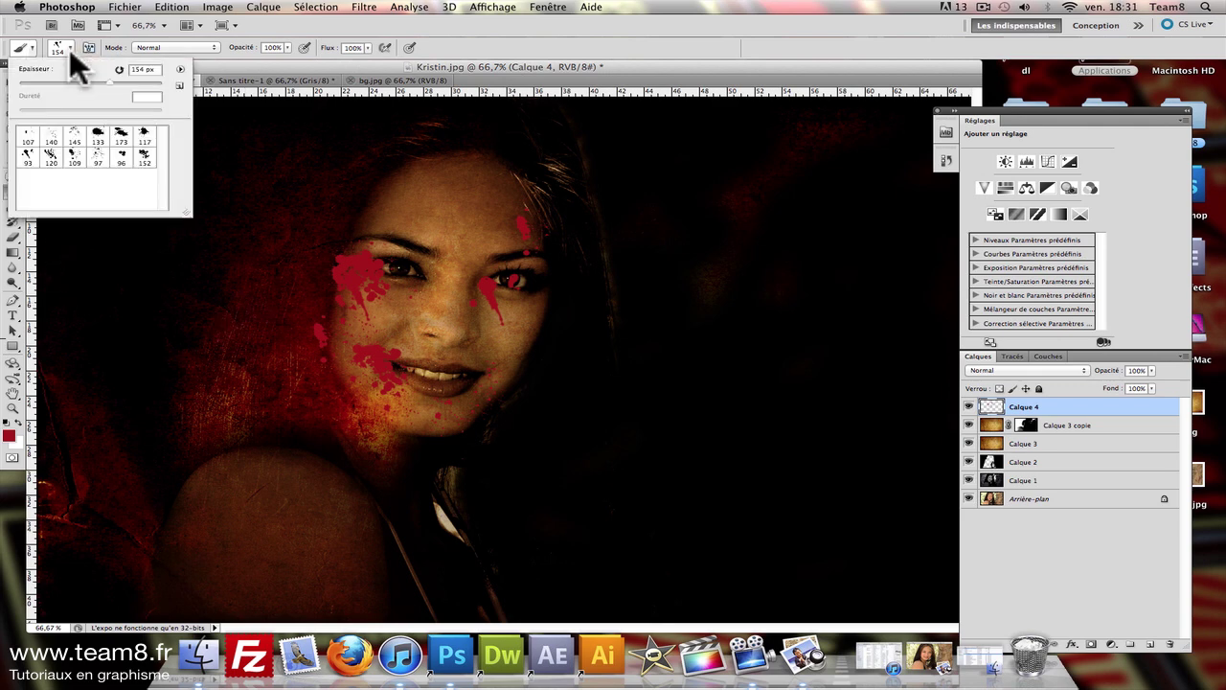
left_click(52, 139)
left_click(450, 316)
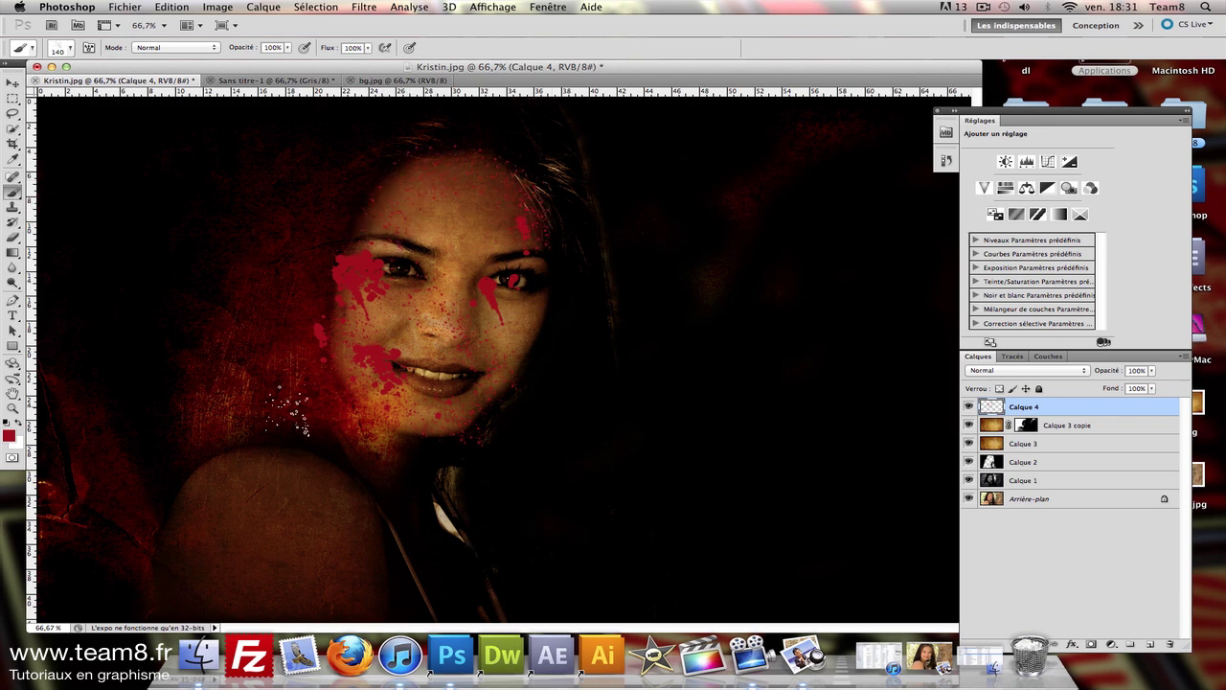
left_click(67, 48)
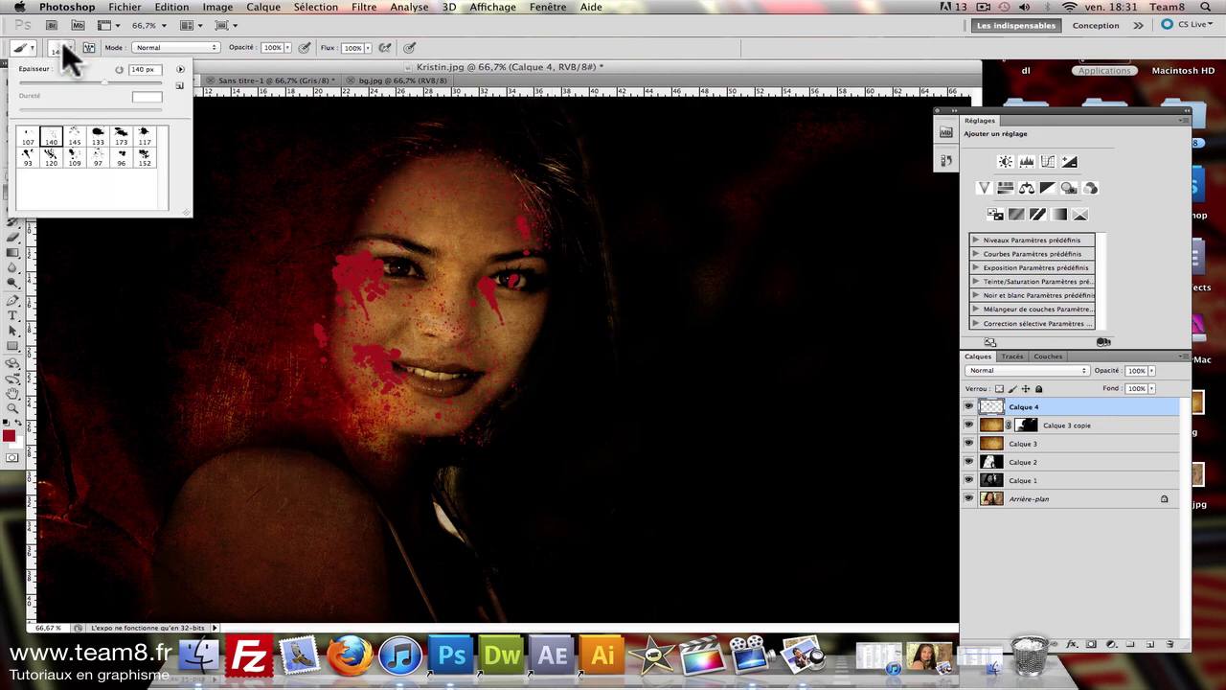
left_click(75, 134)
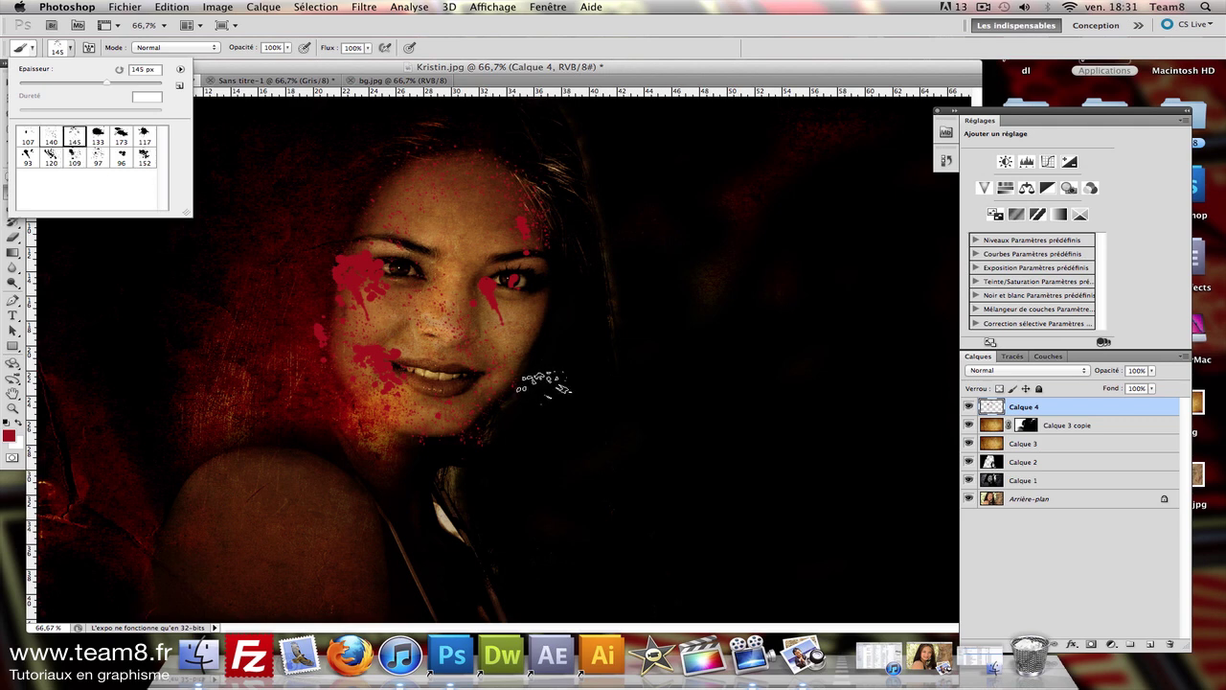
left_click(498, 340)
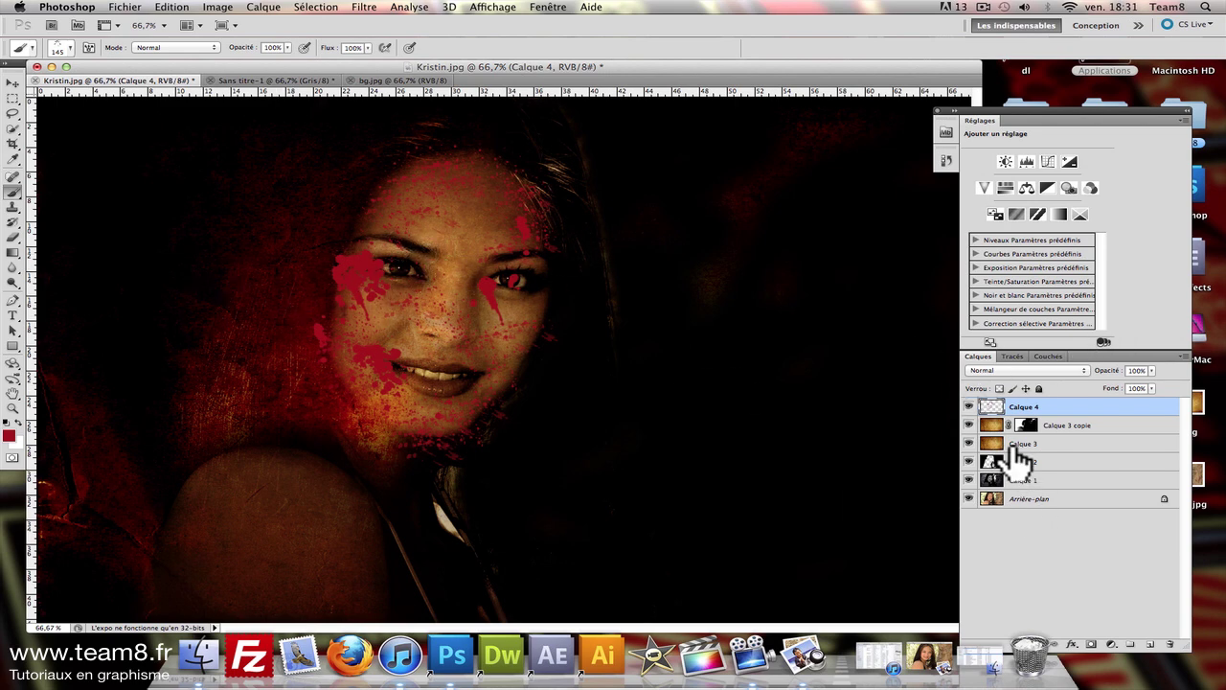
Step: Give Calque 4 a dark red Incrustation couleur overlay in Produit mode
double_click(1112, 408)
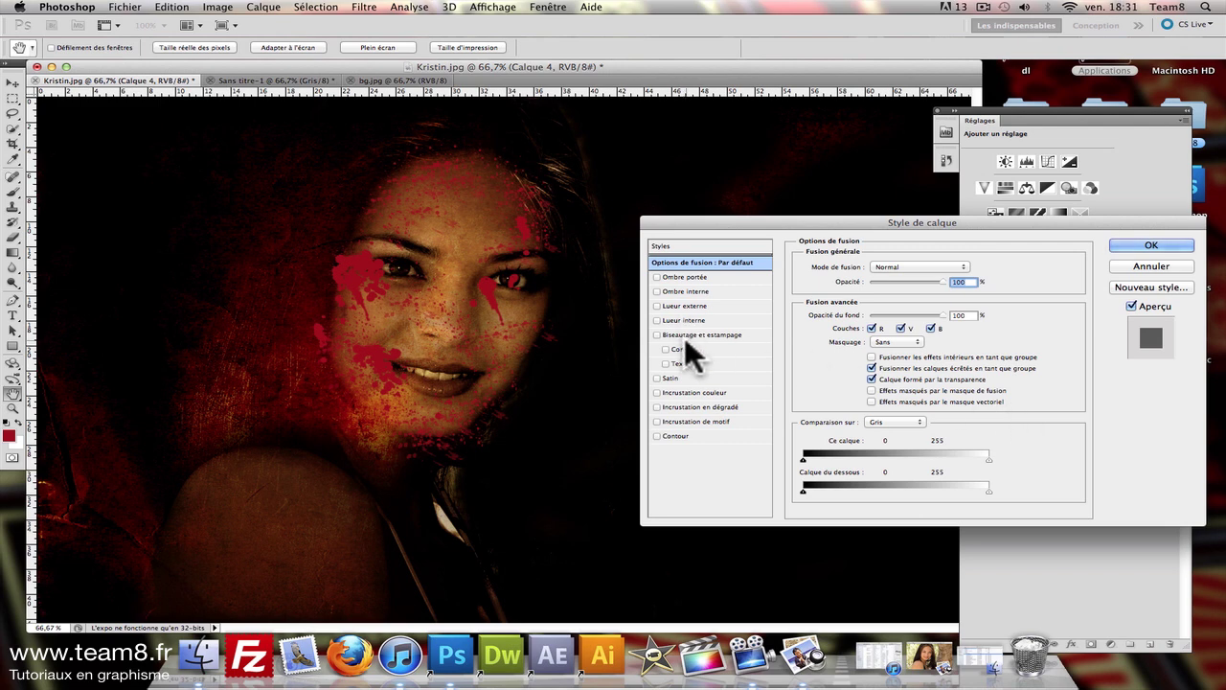
left_click(699, 392)
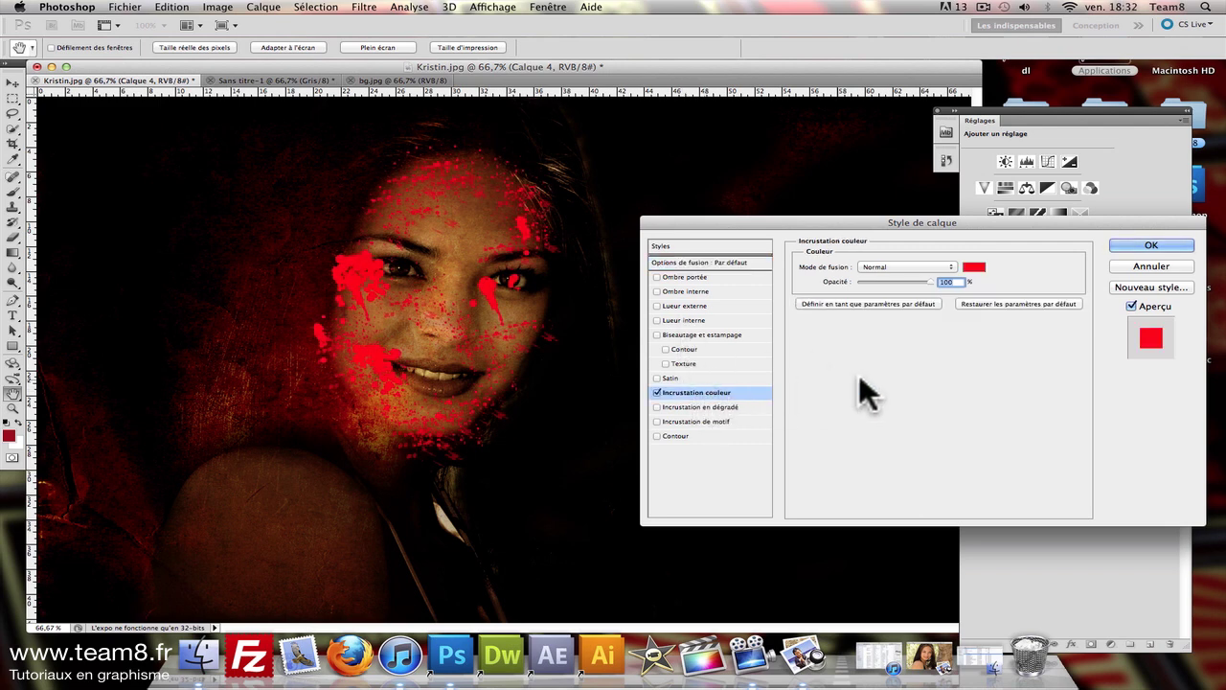
left_click(974, 267)
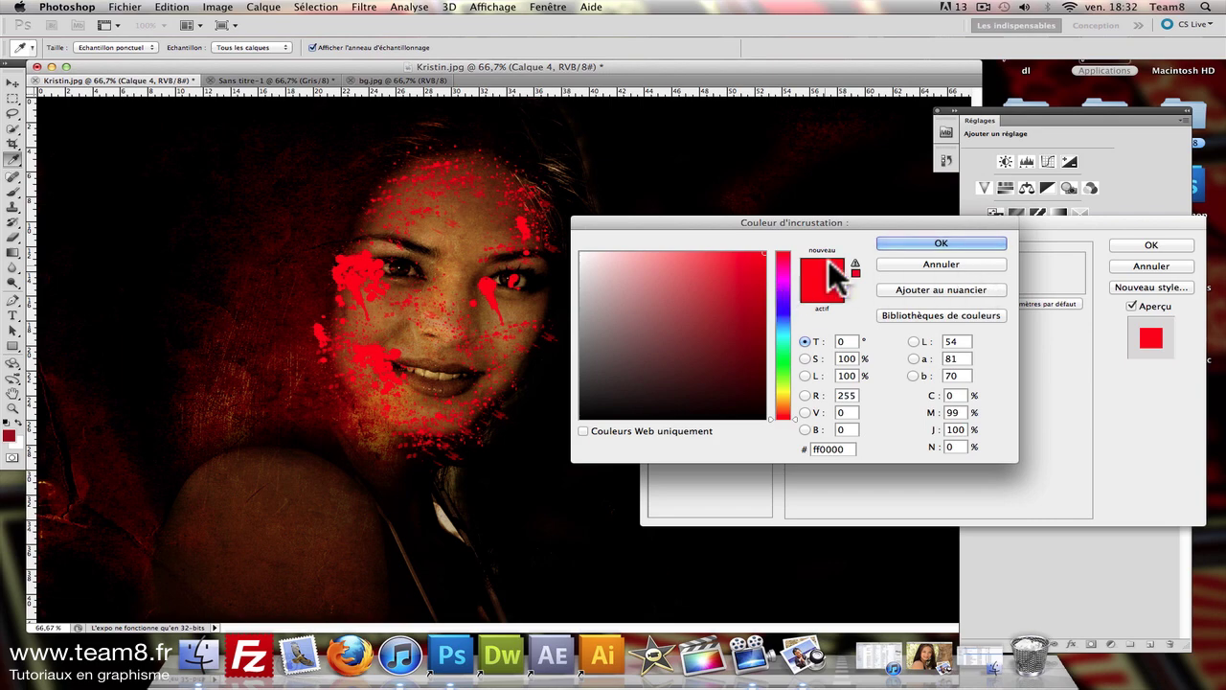
left_click_drag(833, 222, 1071, 344)
left_click_drag(938, 466, 952, 474)
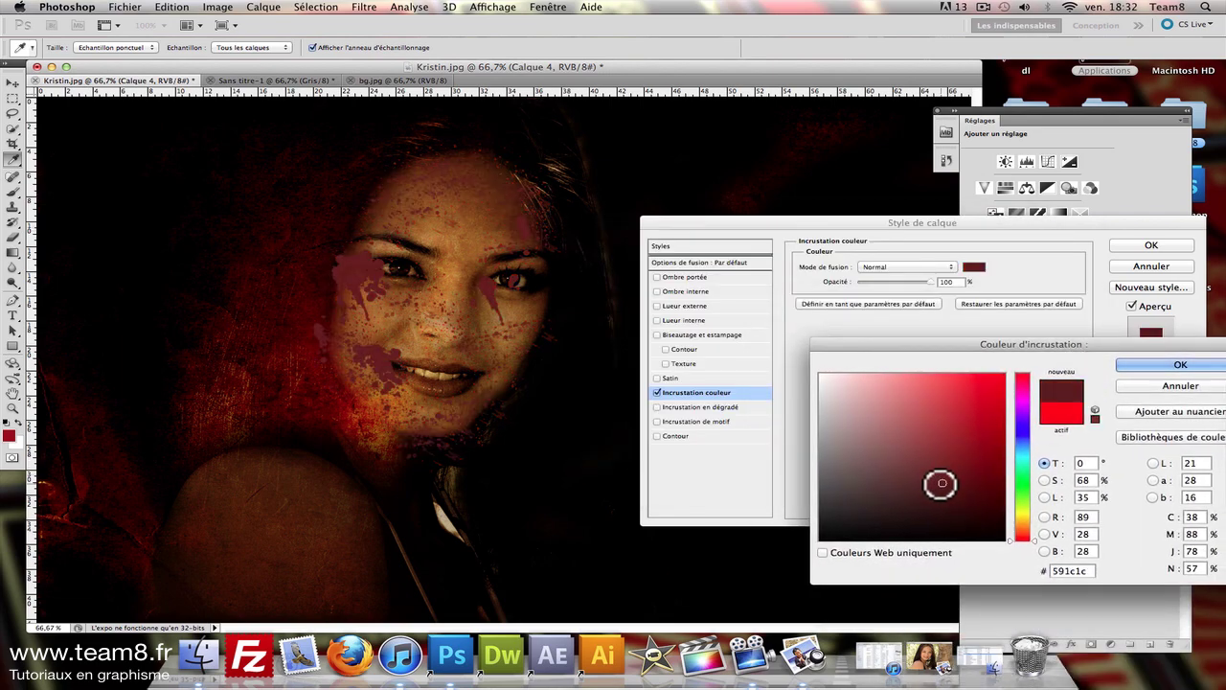
left_click_drag(952, 474, 941, 467)
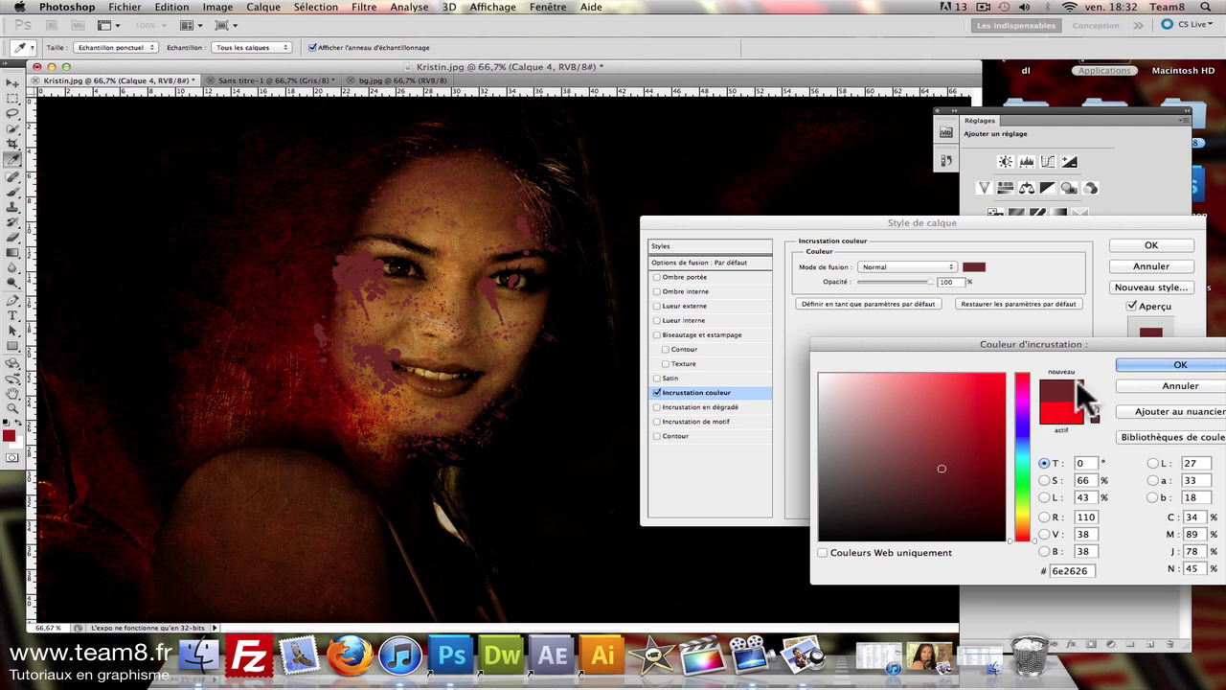
left_click(1137, 364)
left_click(902, 268)
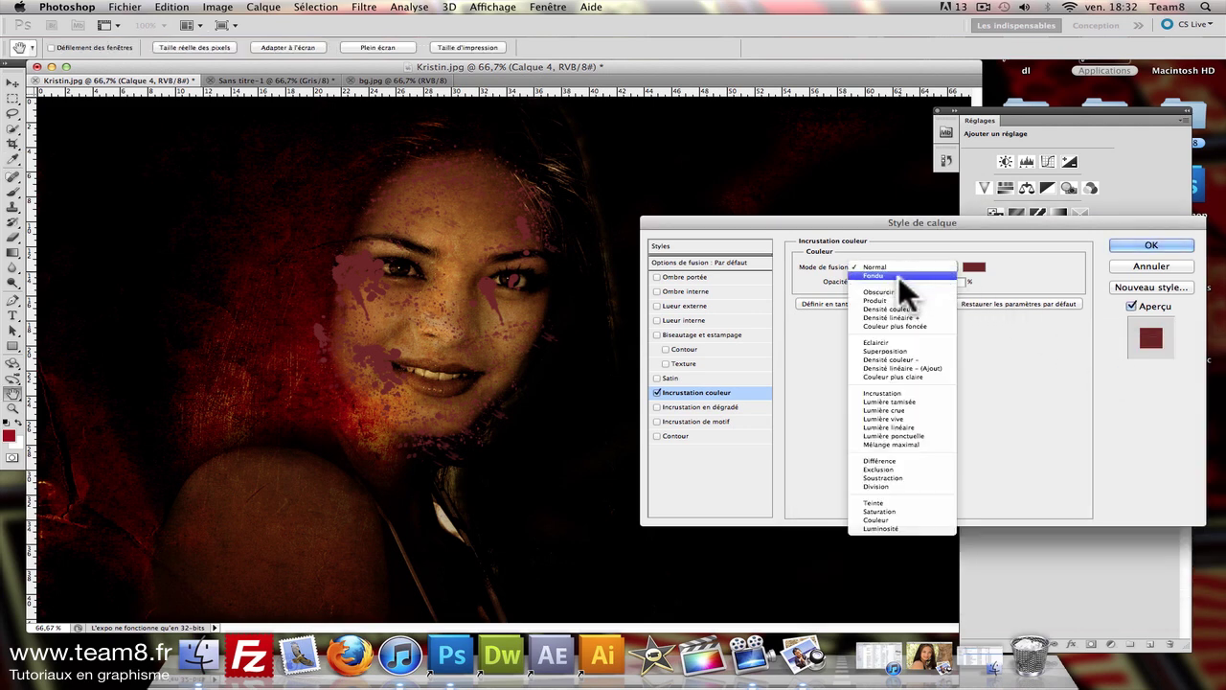
left_click(901, 299)
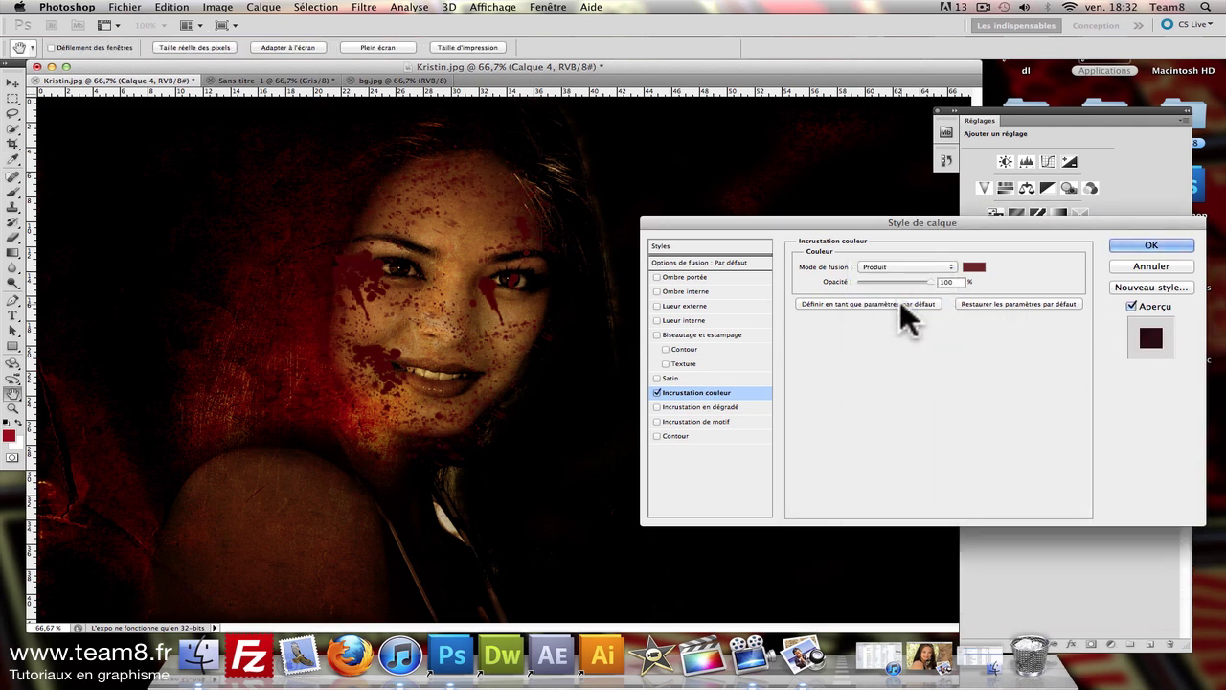
Step: Fine-tune the overlay's dark red, keep Produit after trying Densité couleur +, and apply
left_click(972, 266)
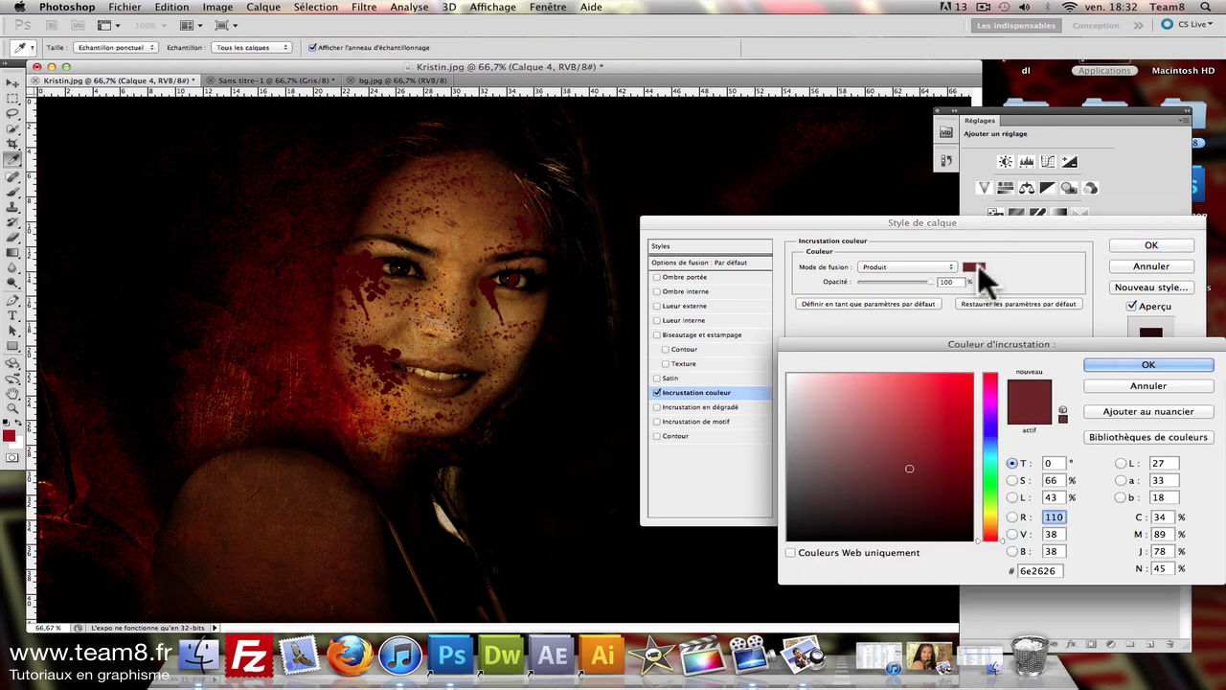
mouse_move(917, 464)
left_mouse_down()
mouse_move(904, 452)
mouse_move(918, 454)
left_mouse_up()
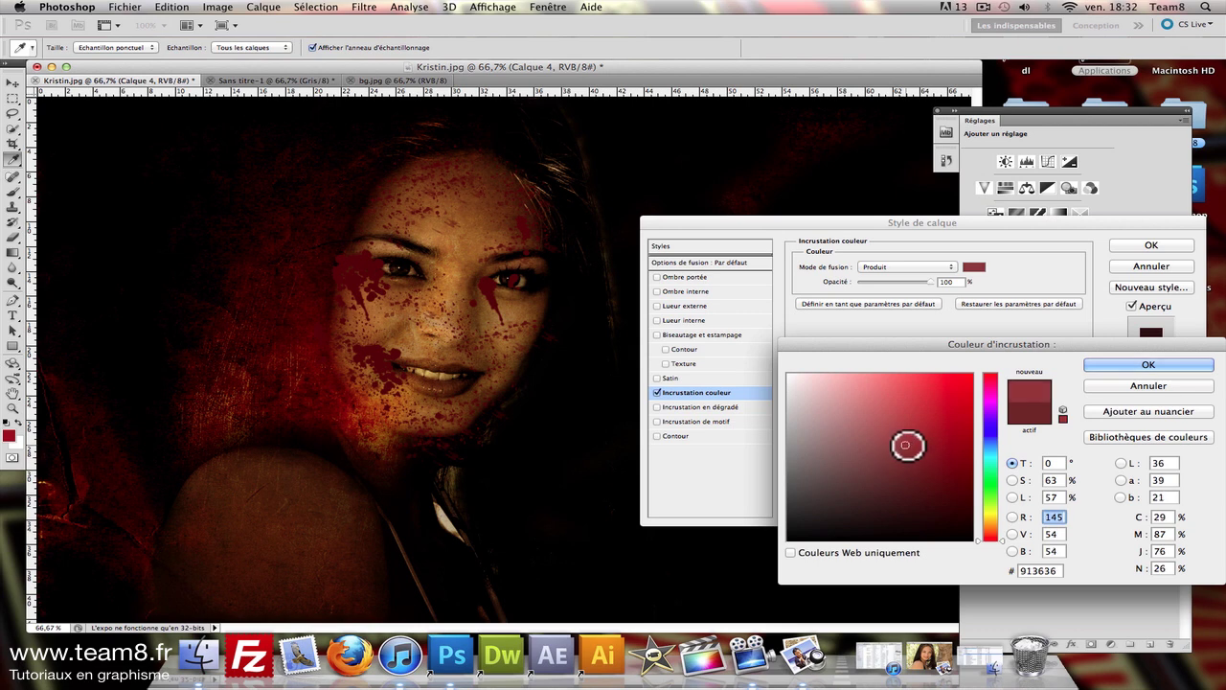
left_click(1119, 367)
left_click(904, 267)
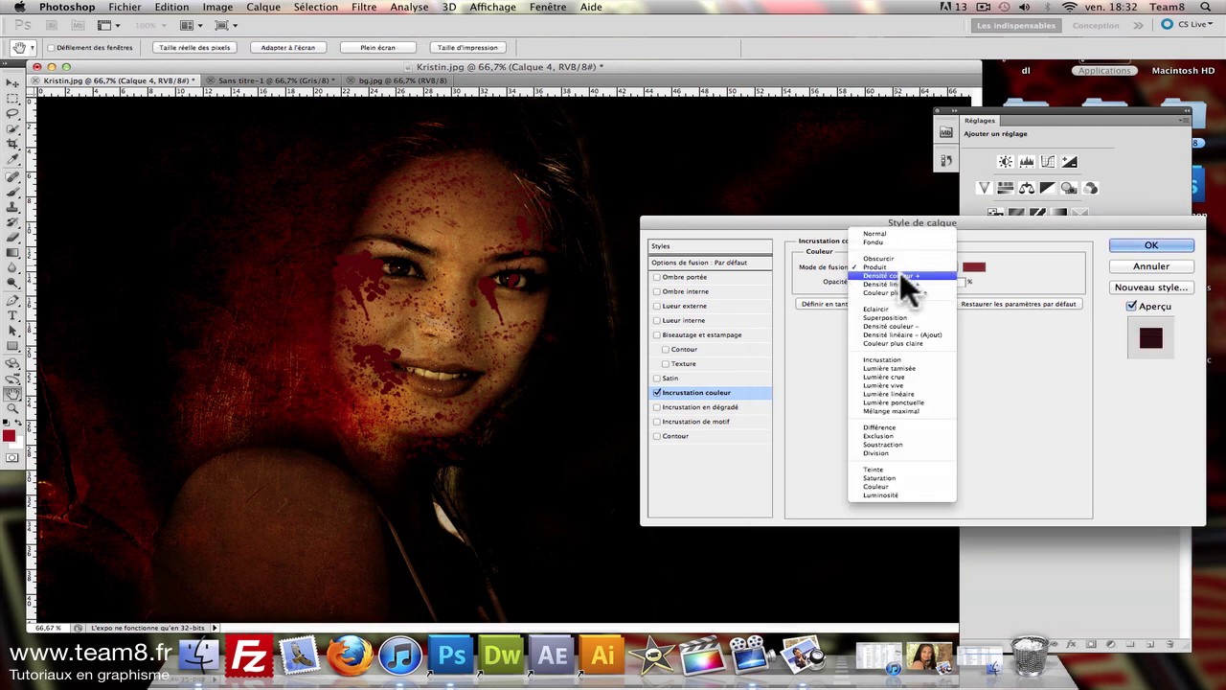
left_click(903, 275)
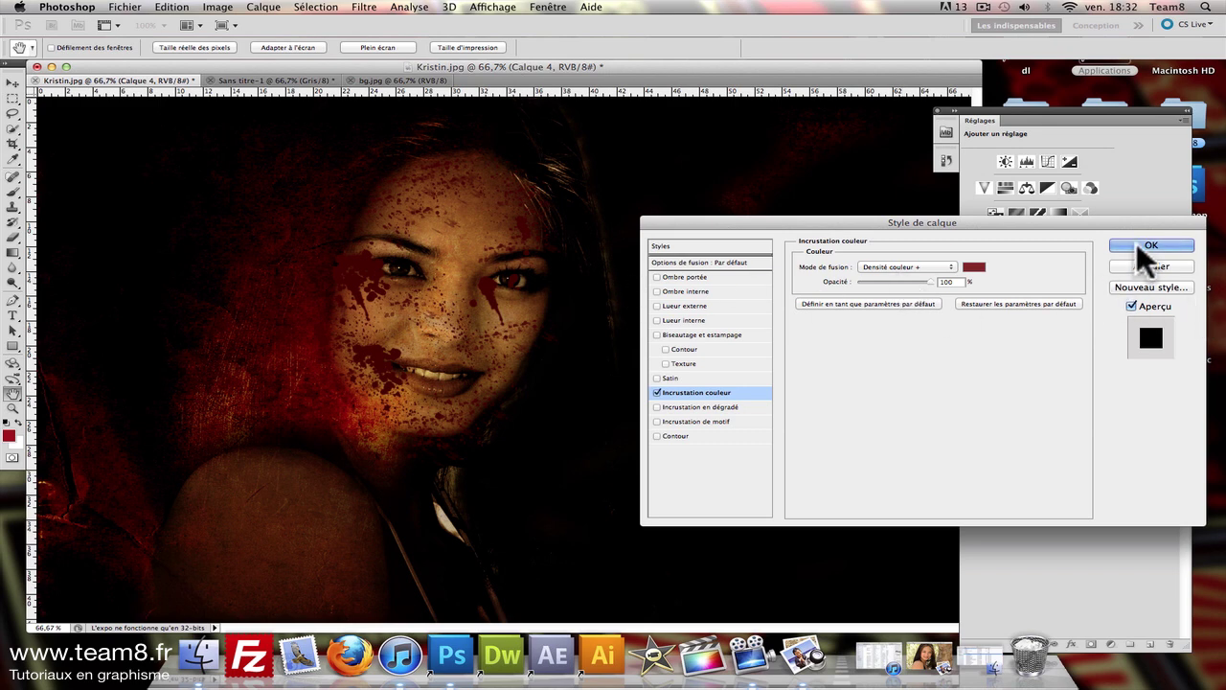
left_click(906, 268)
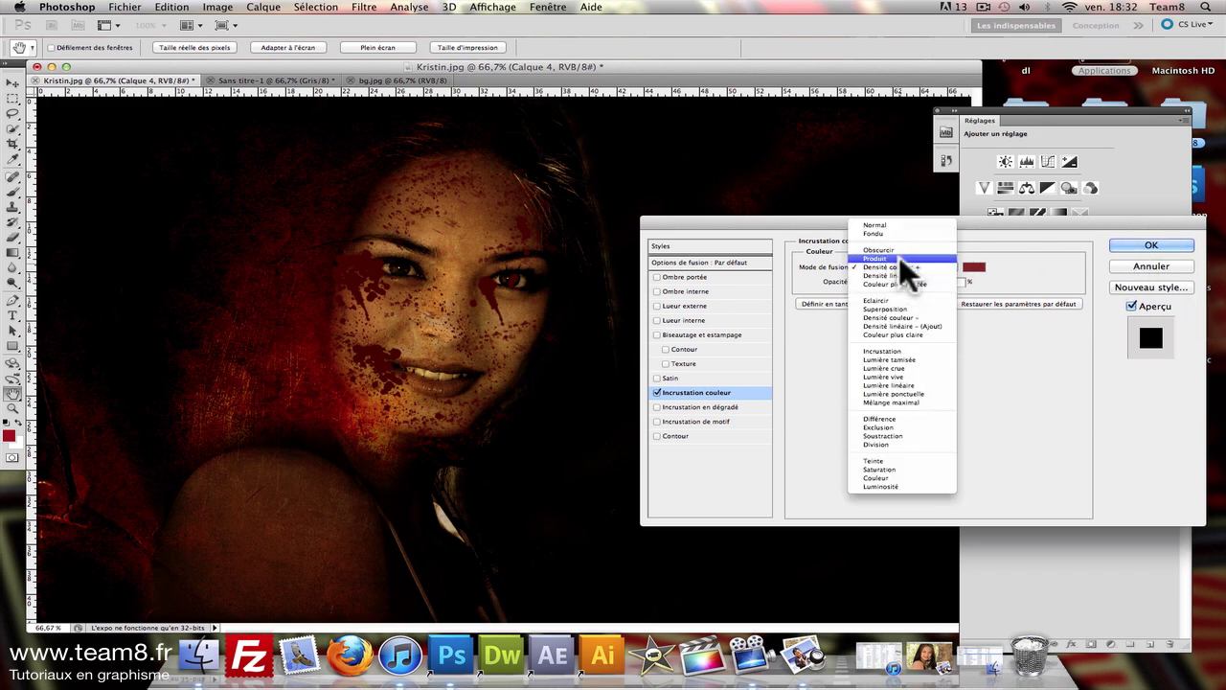
left_click(905, 256)
left_click(929, 268)
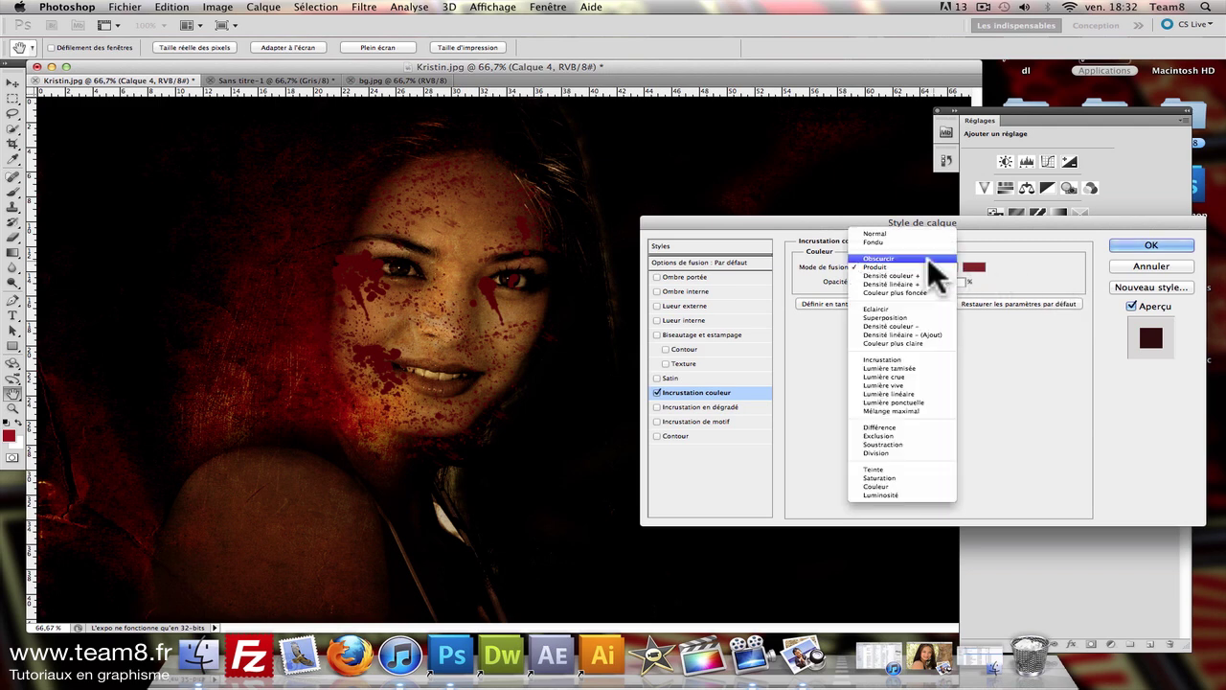
left_click(923, 272)
left_click(1150, 245)
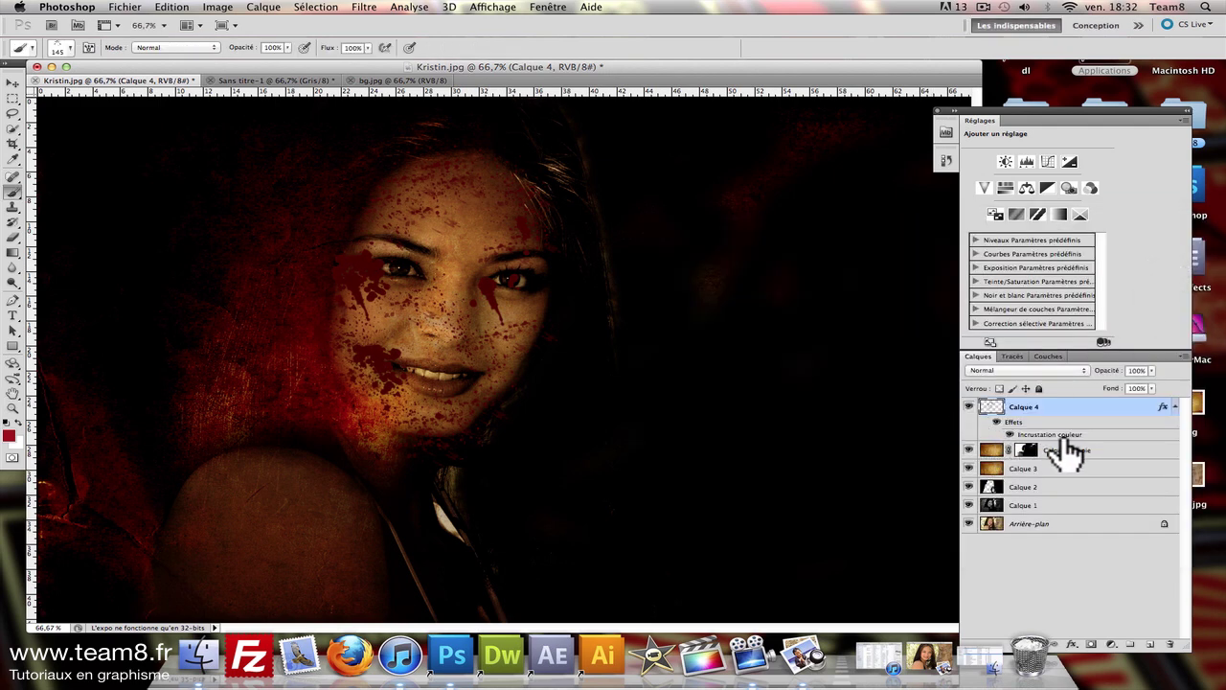
Step: Lower Calque 4's layer opacity to 73%
left_click_drag(1147, 371, 1145, 378)
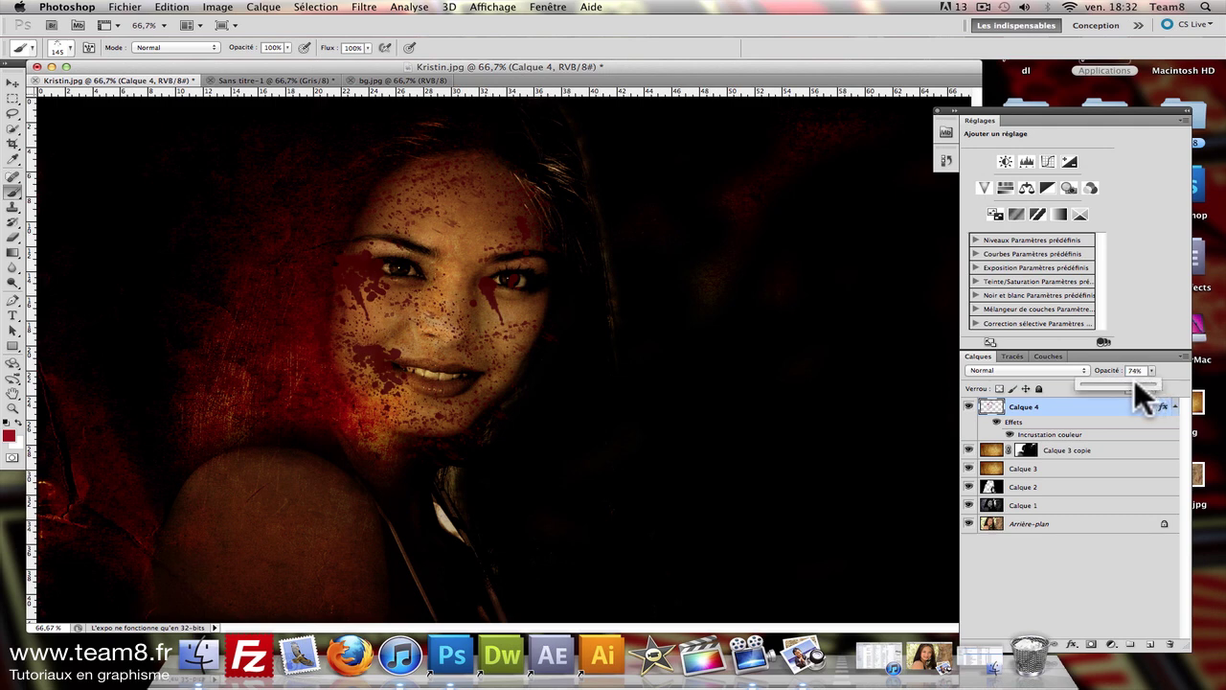
left_click_drag(1134, 379, 1132, 379)
key("super+plus")
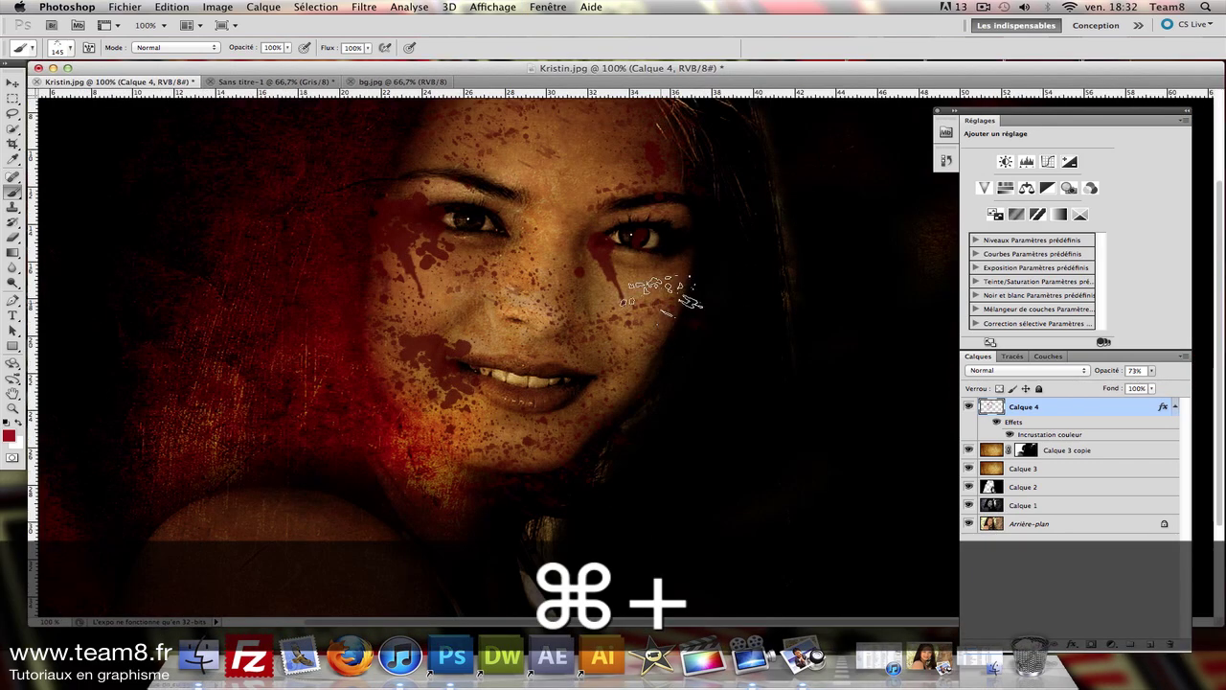
Step: Add a mask to Calque 4 and set up a soft 16 px basic round brush at 45% opacity
left_click(1092, 645)
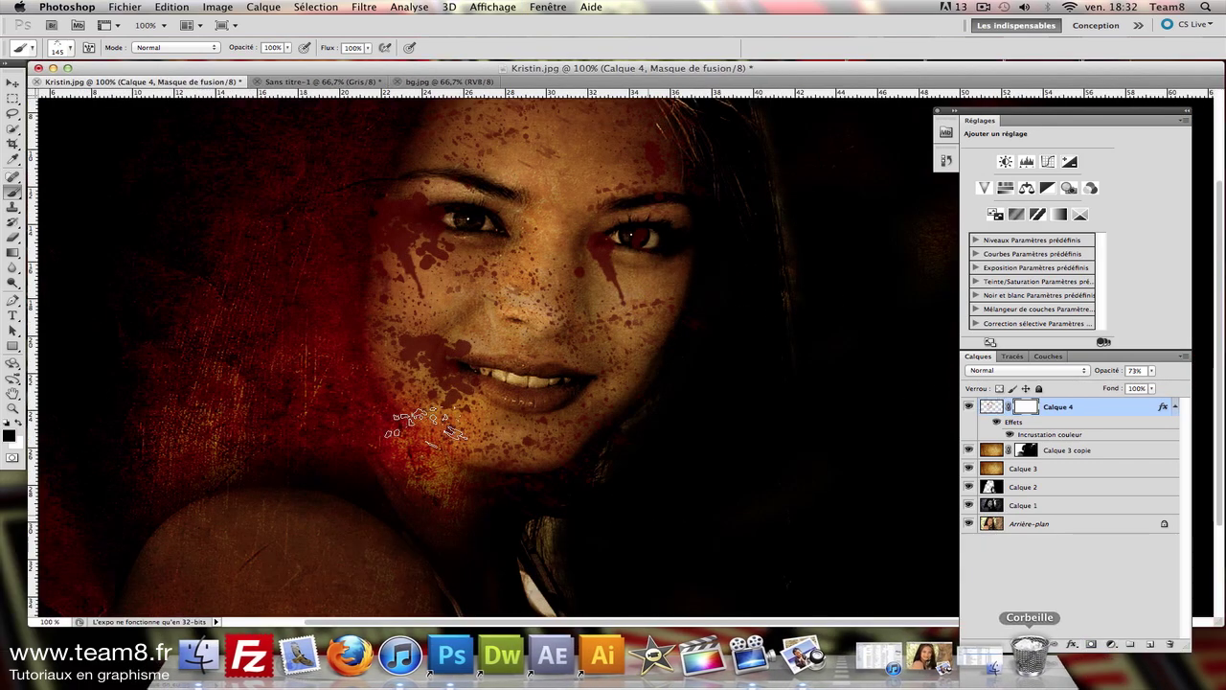
left_click(74, 49)
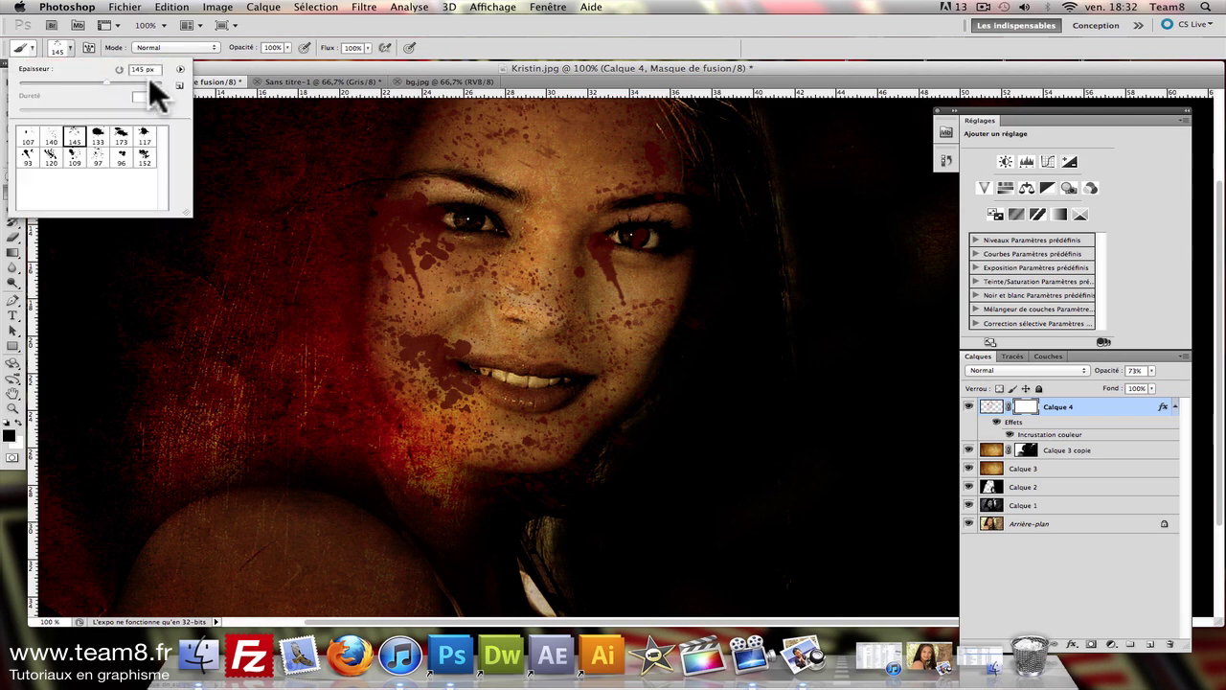
left_click(179, 68)
left_click(278, 323)
left_click(723, 228)
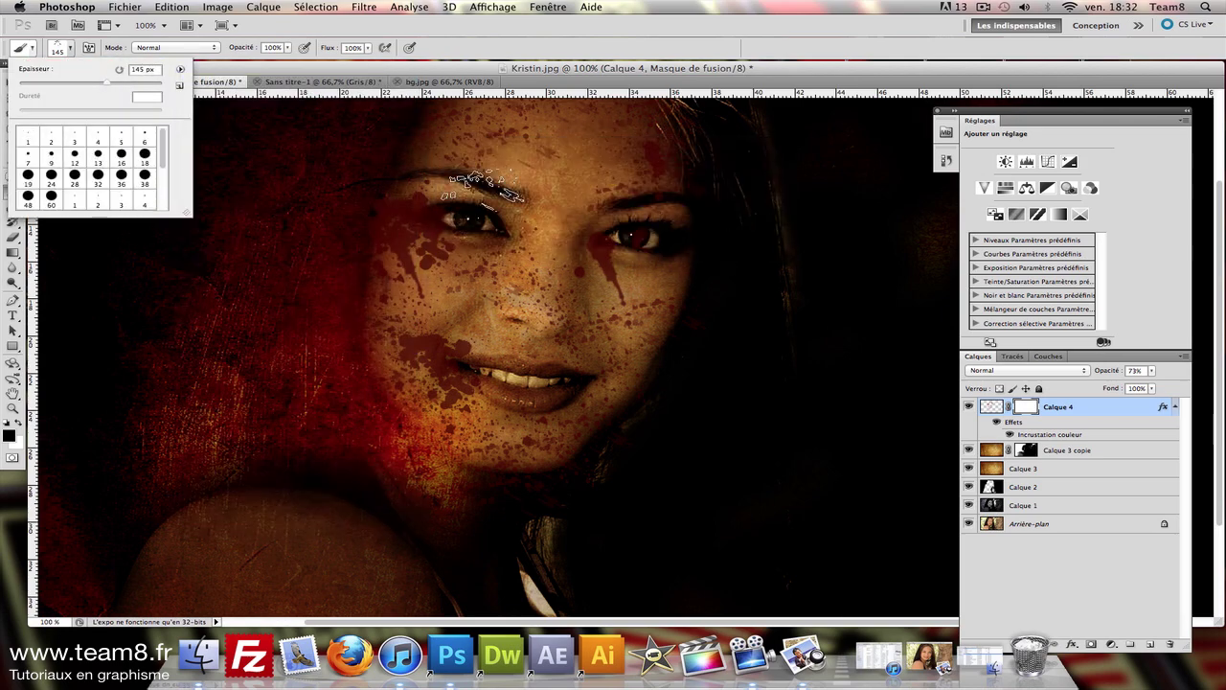
left_click(28, 198)
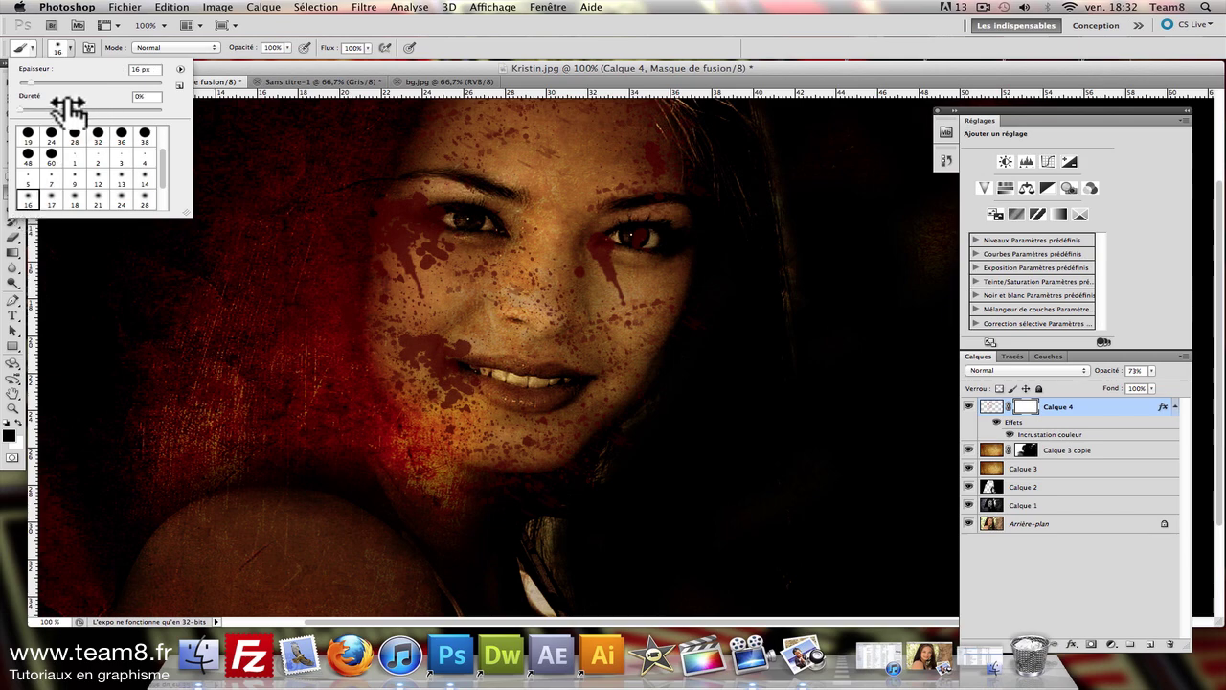
key("Return")
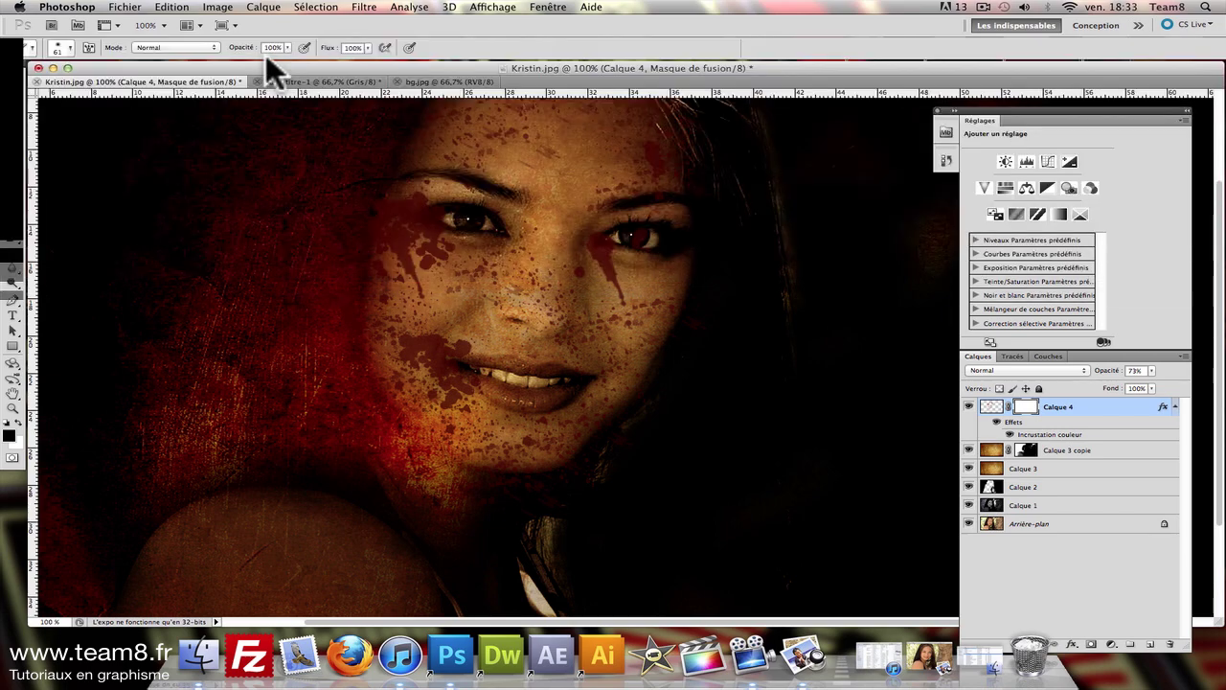
left_click(286, 47)
left_click_drag(285, 60, 246, 59)
Step: Paint the mask to fade splatter around both eyes, the left brow and left cheek
mouse_move(445, 216)
left_mouse_down()
mouse_move(489, 211)
mouse_move(428, 220)
mouse_move(501, 220)
mouse_move(438, 214)
mouse_move(501, 220)
mouse_move(449, 221)
mouse_move(492, 214)
left_mouse_up()
mouse_move(741, 267)
left_mouse_down()
mouse_move(648, 232)
mouse_move(692, 239)
mouse_move(637, 230)
mouse_move(684, 233)
left_mouse_up()
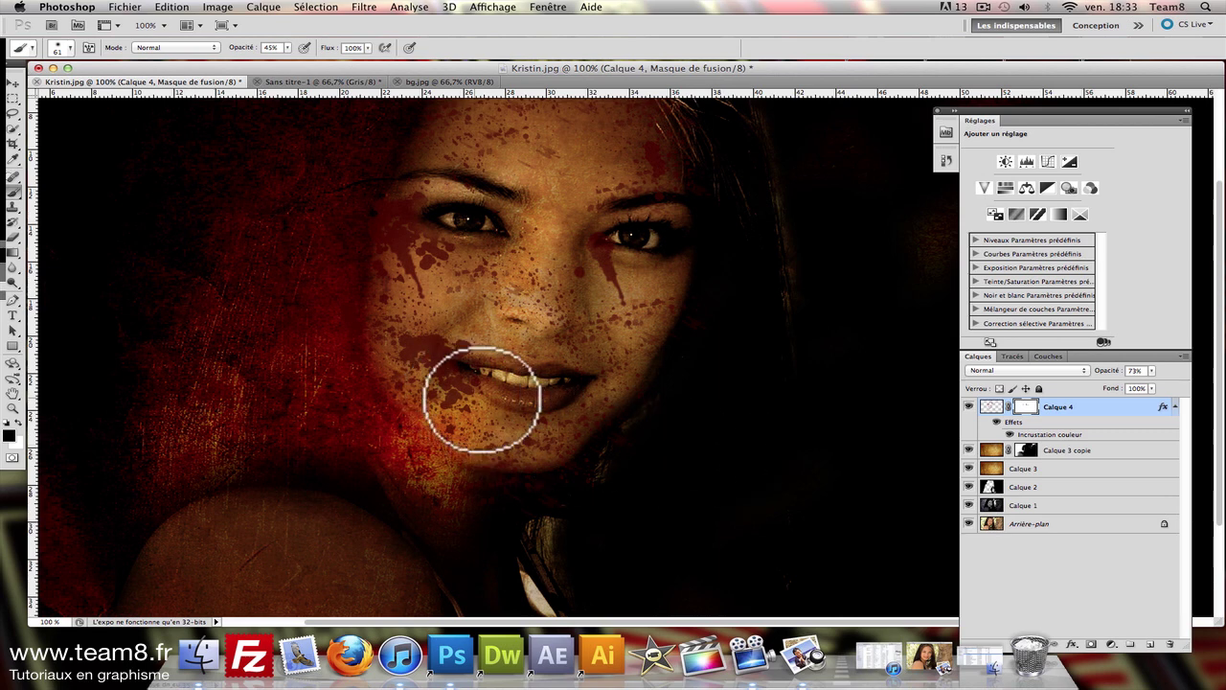
scroll(476, 259, "up", 2)
left_click_drag(476, 259, 410, 201)
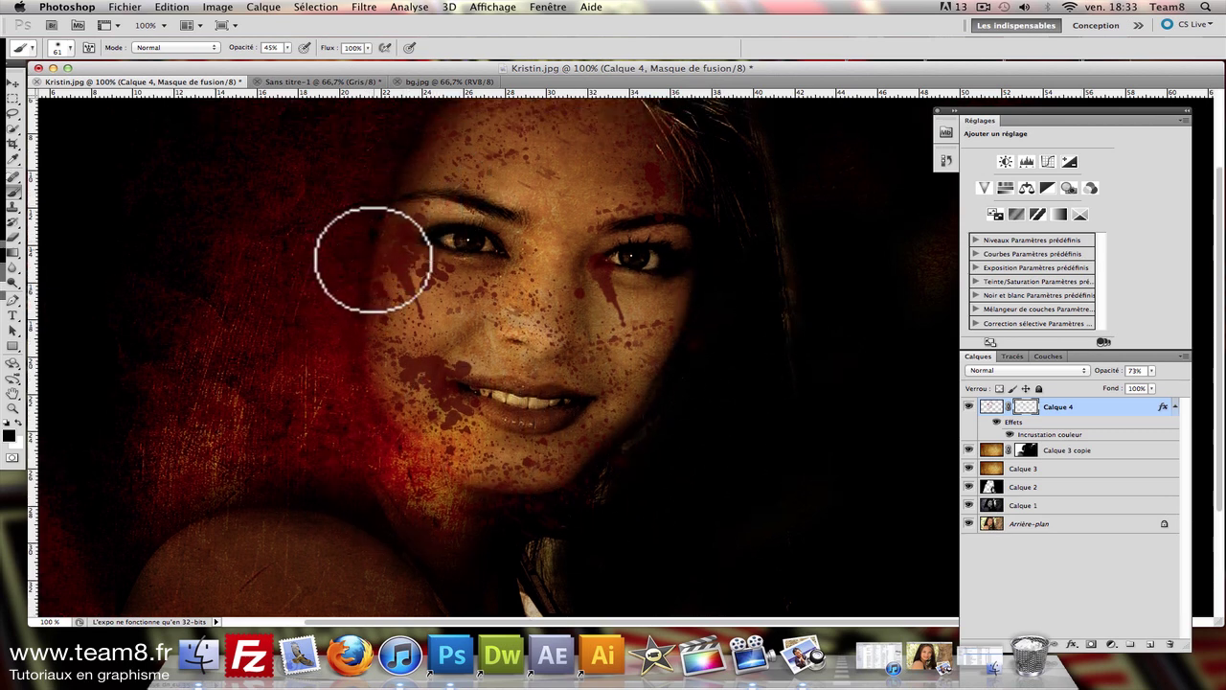
scroll(515, 124, "up", 2)
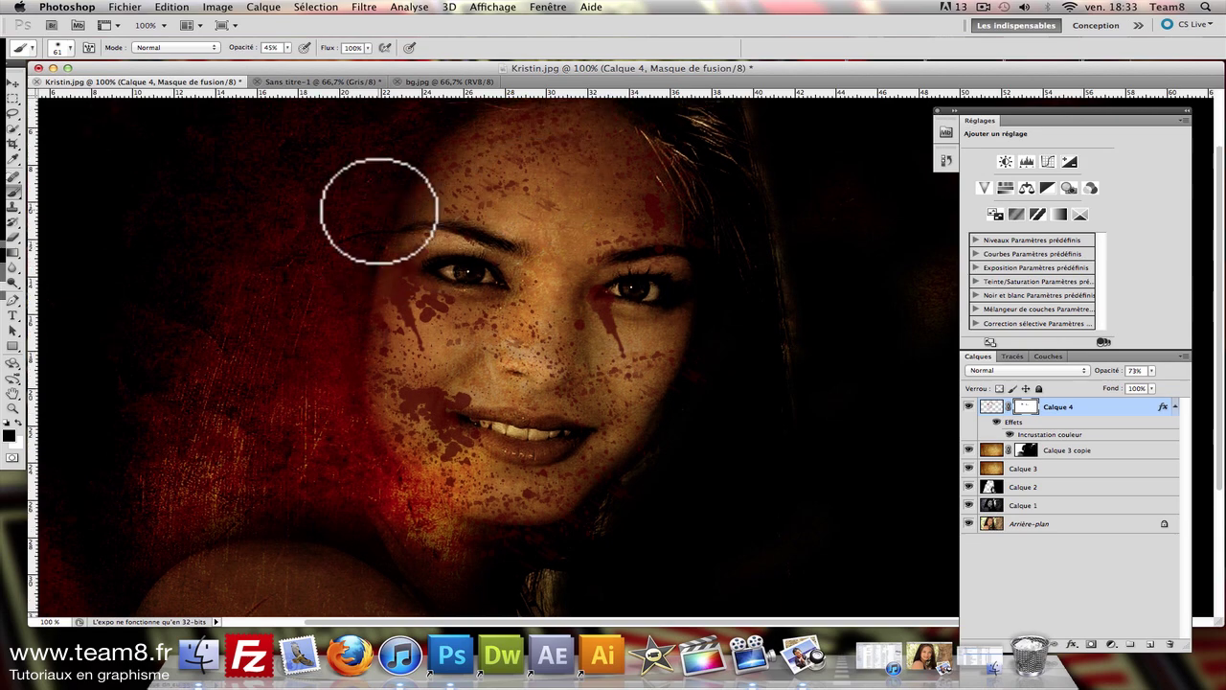
left_click_drag(377, 205, 355, 402)
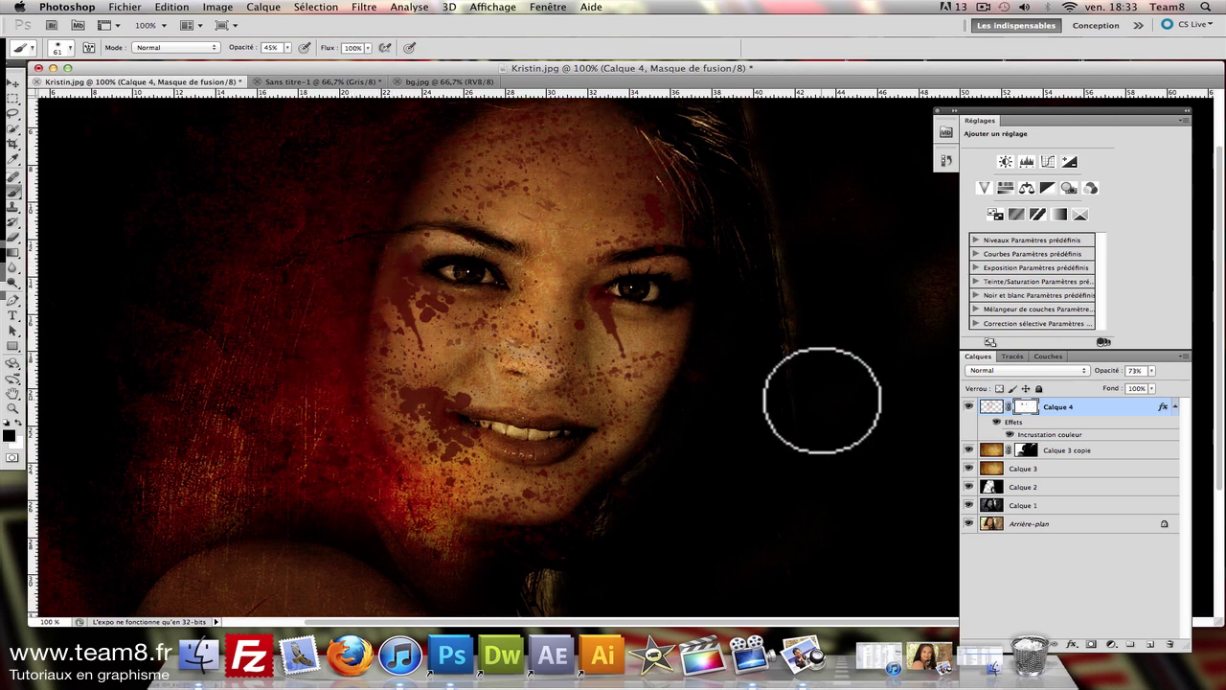
key("super+minus")
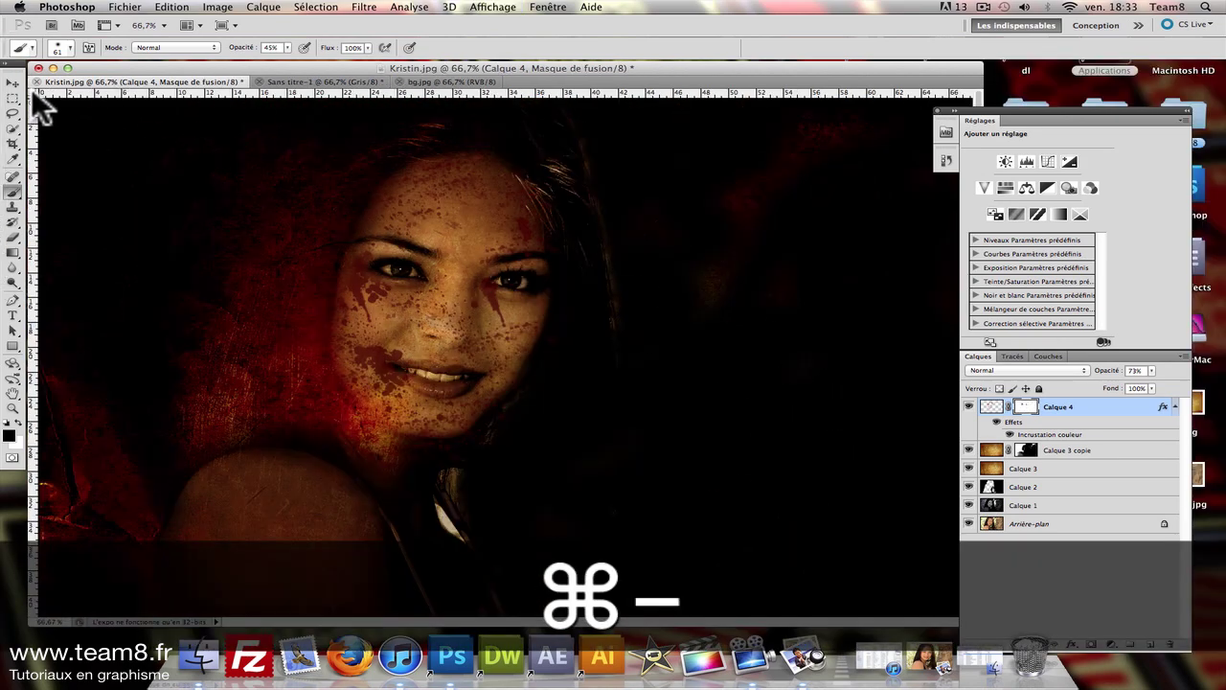
left_click(14, 83)
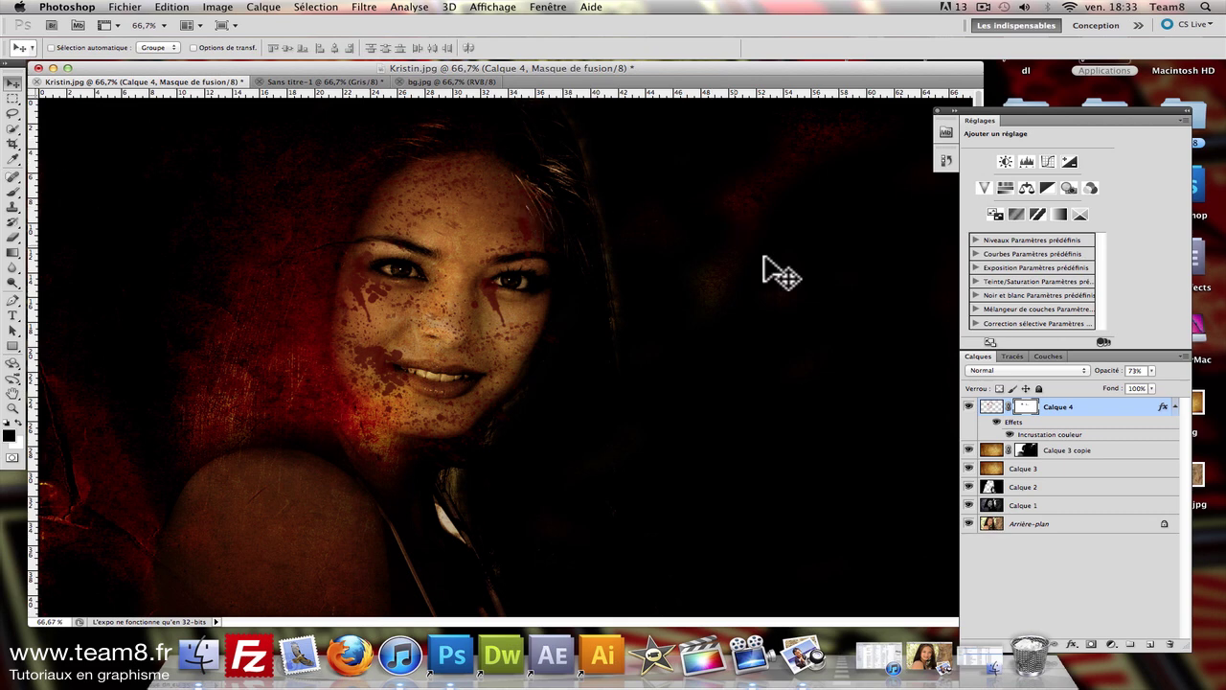
Step: Add new layer Calque 5 and load the Tears_Brushes set in place of the current brushes
left_click(1150, 645)
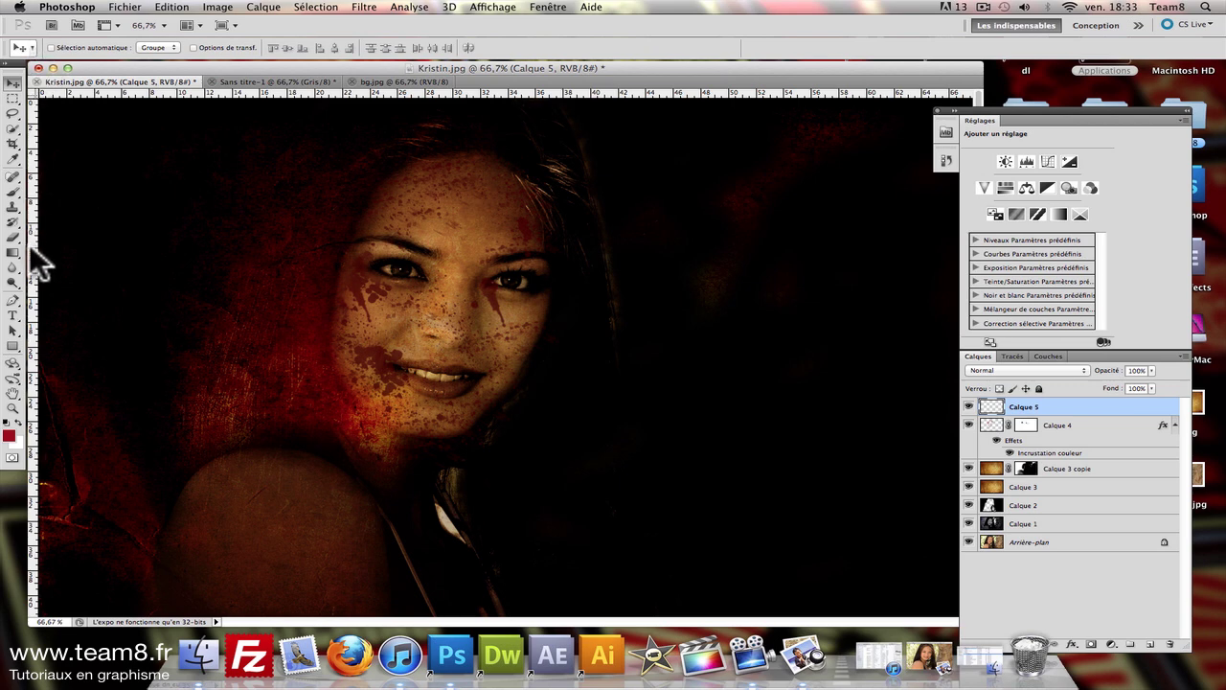
left_click(13, 193)
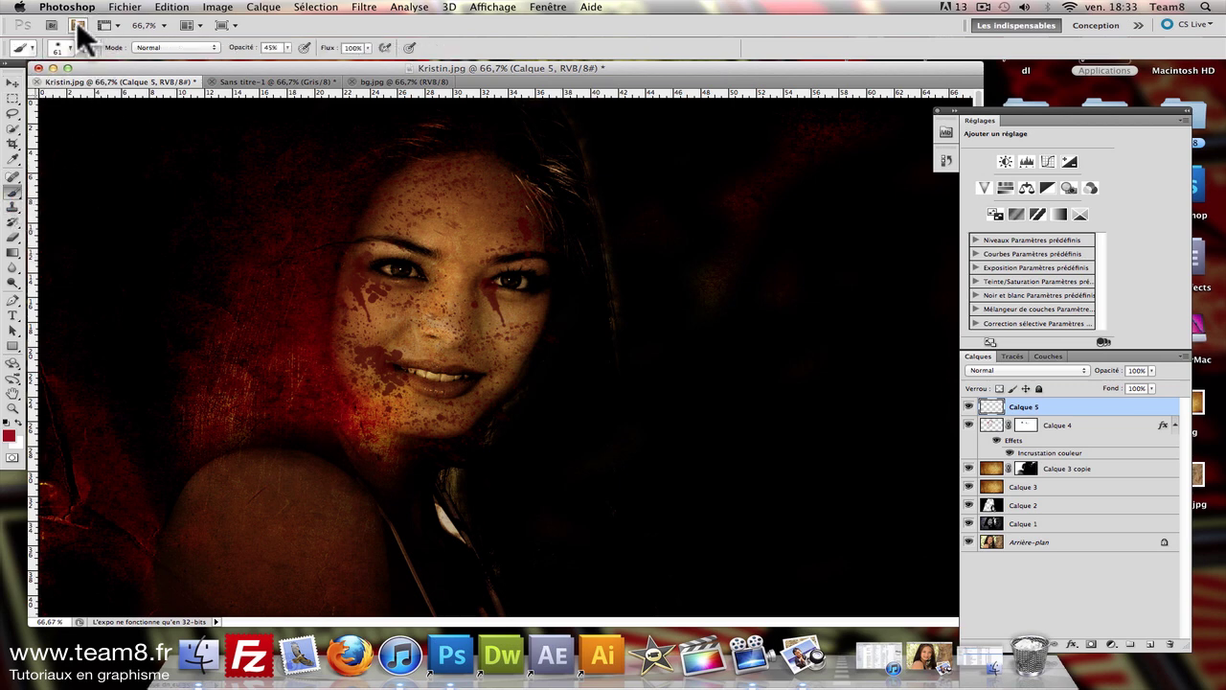
left_click(68, 47)
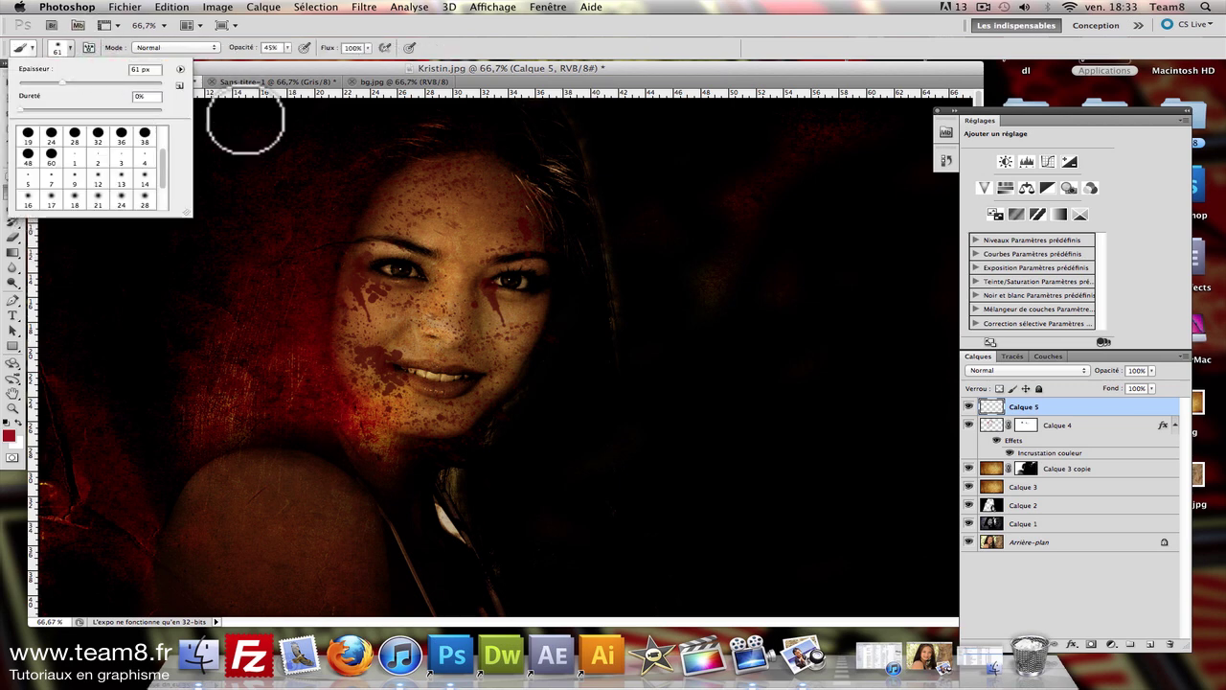
left_click(179, 68)
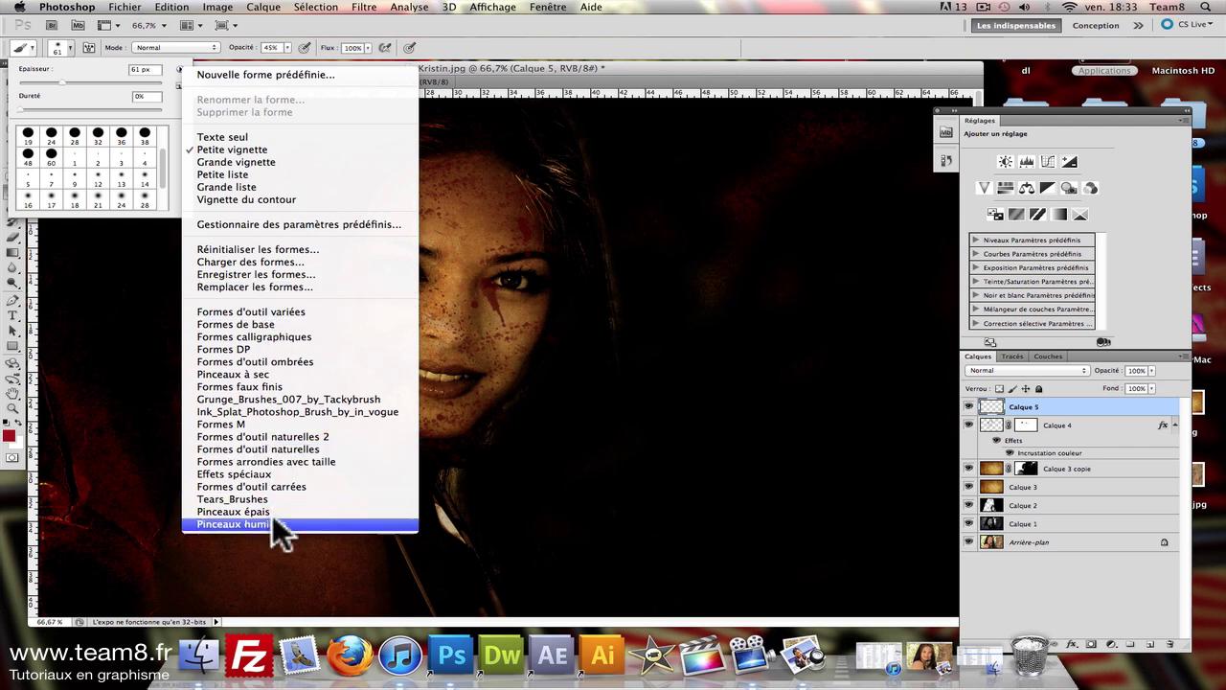
left_click(215, 498)
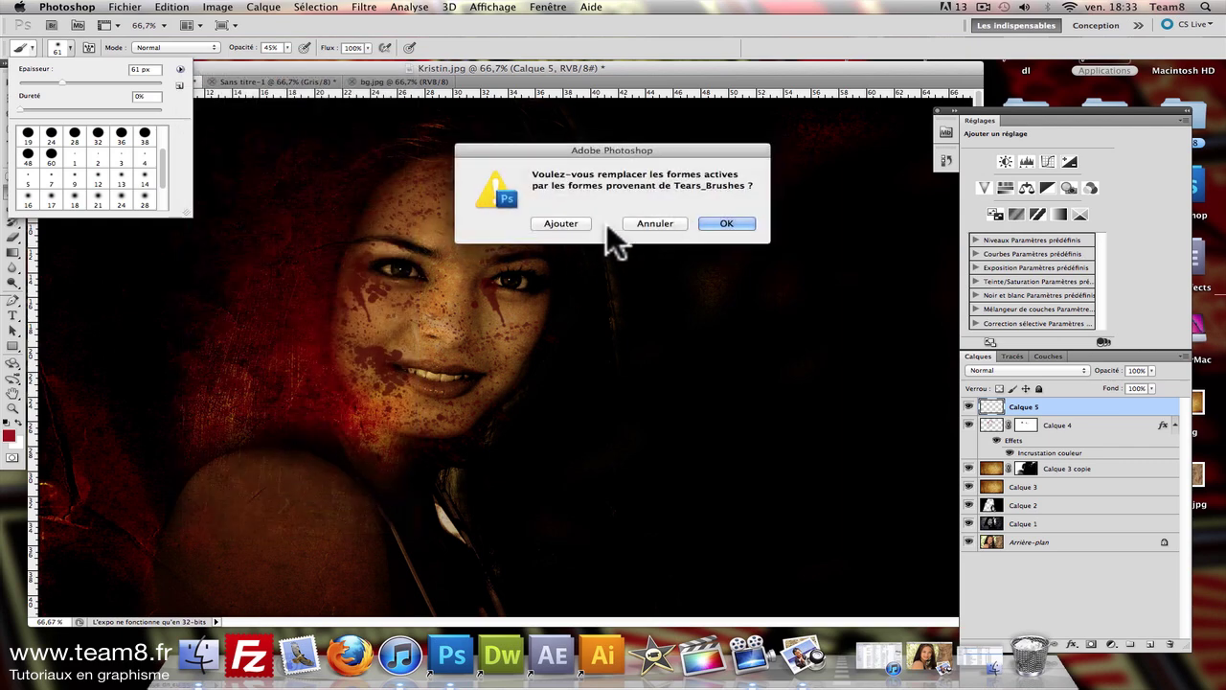
left_click(726, 224)
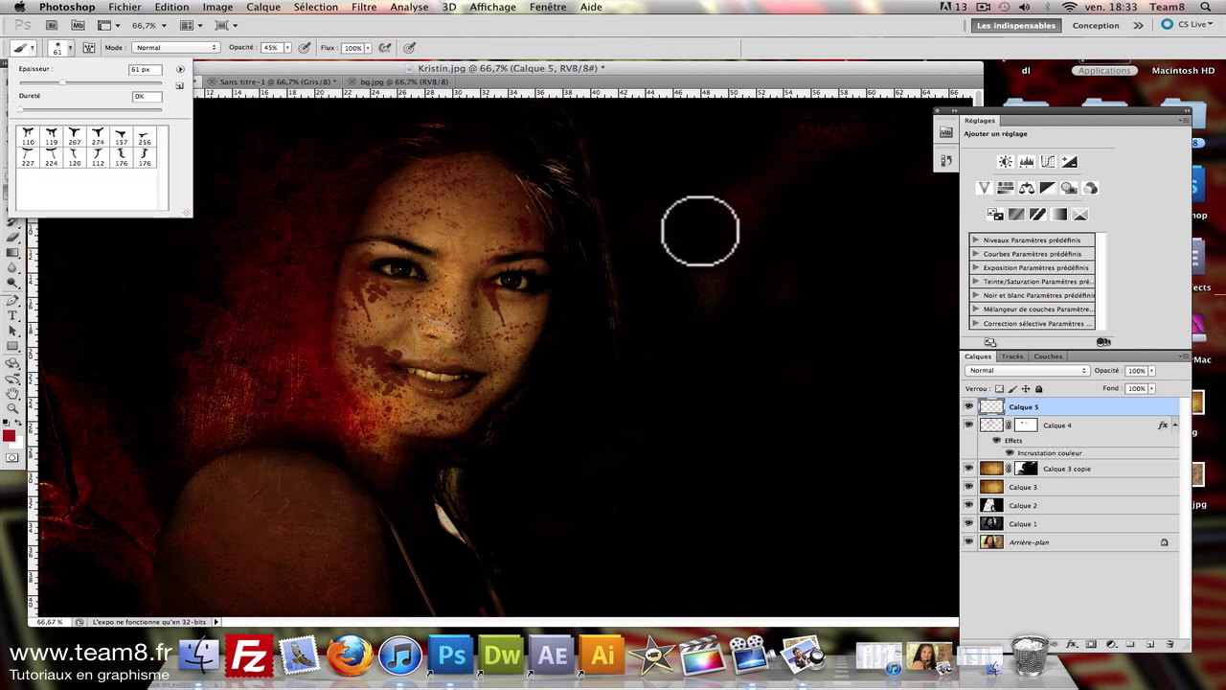
Step: Reset colours to black and white, pick the 227 tear brush, and undo test strokes
left_click(9, 422)
left_click(69, 48)
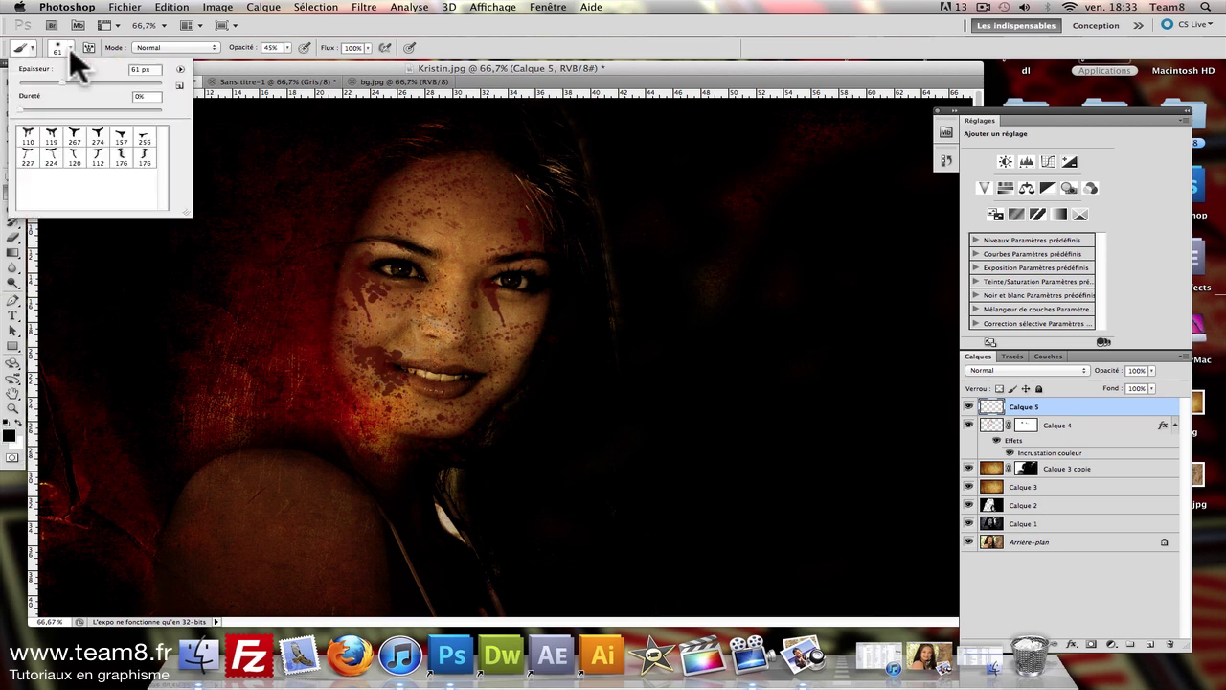
left_click(28, 156)
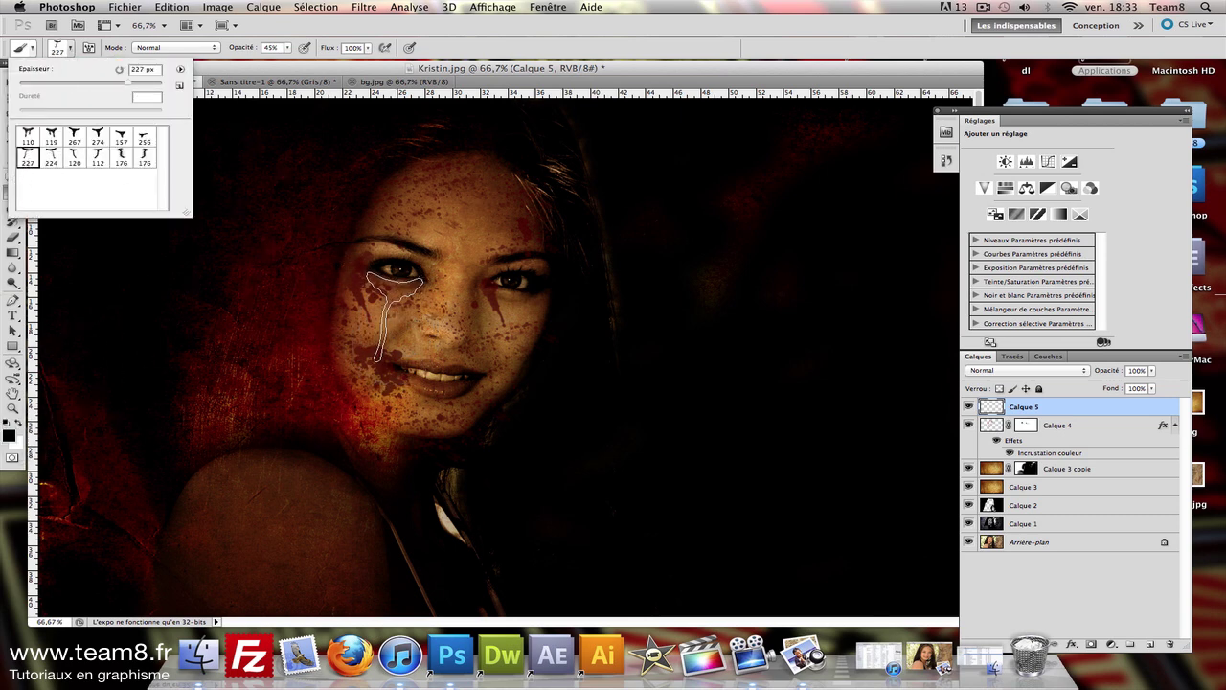
left_click(394, 316)
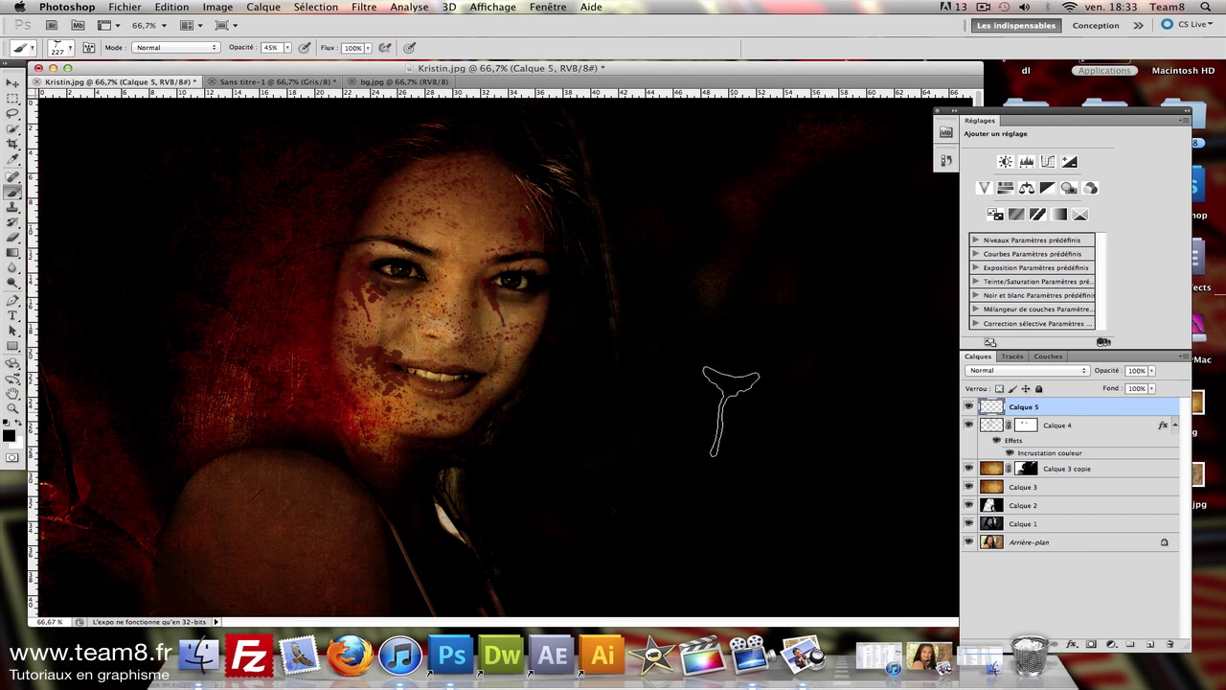
key("super+alt+z")
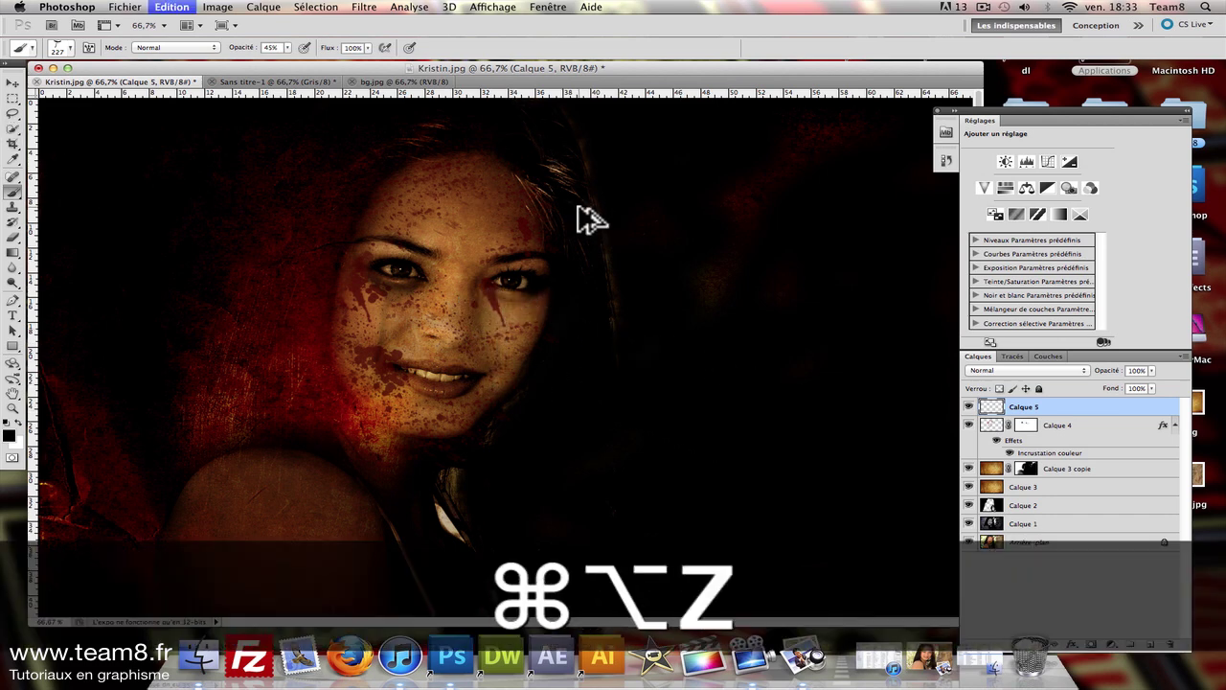
key("super+alt+z")
Step: Stamp tear streaks at 89% opacity, blend Calque 5 as Incrustation, and add a mask
left_click(287, 47)
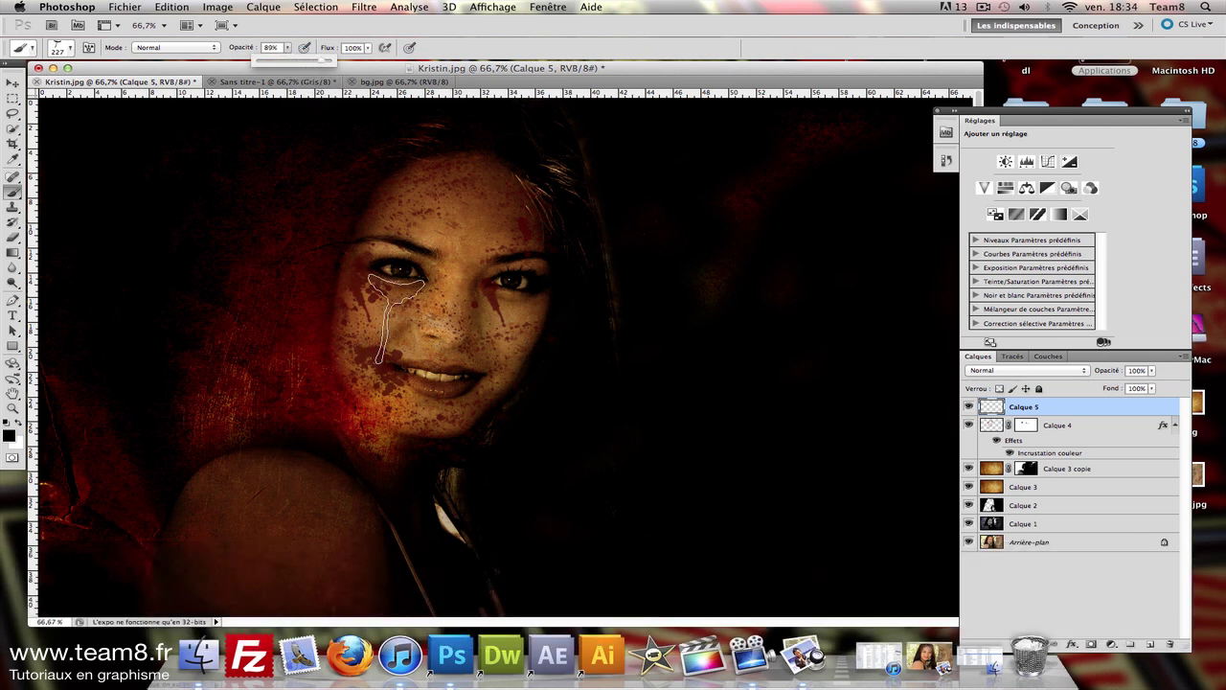
left_click(393, 316)
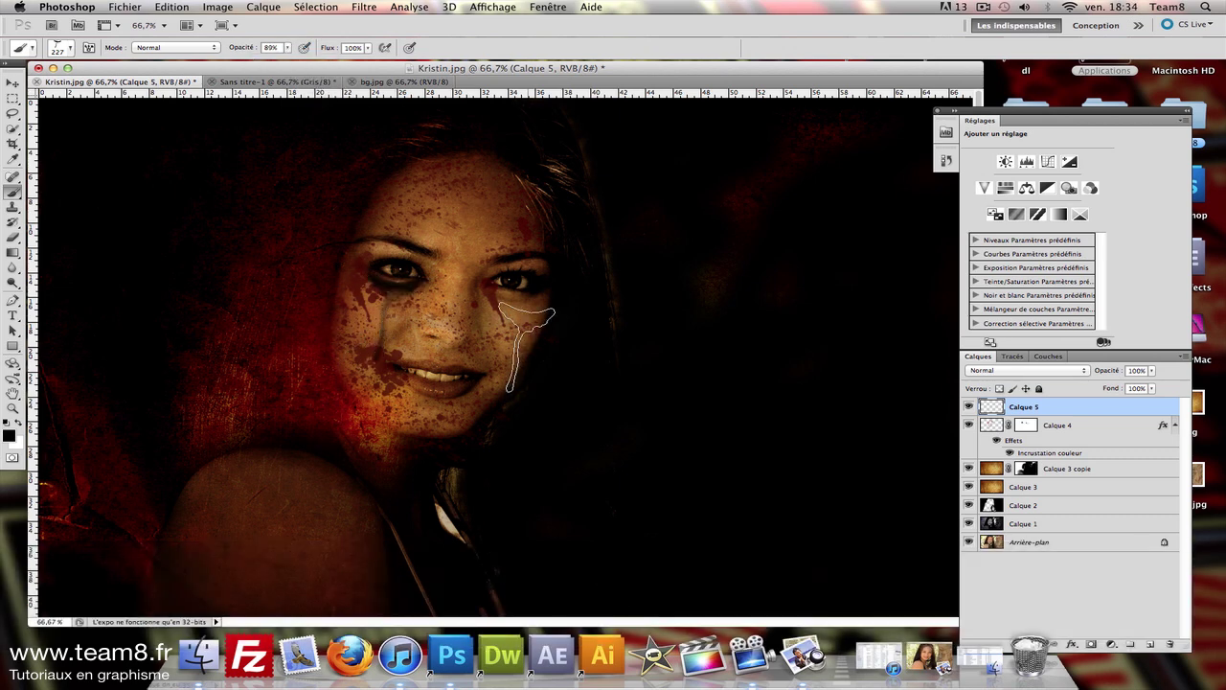
left_click(1004, 371)
left_click(1005, 401)
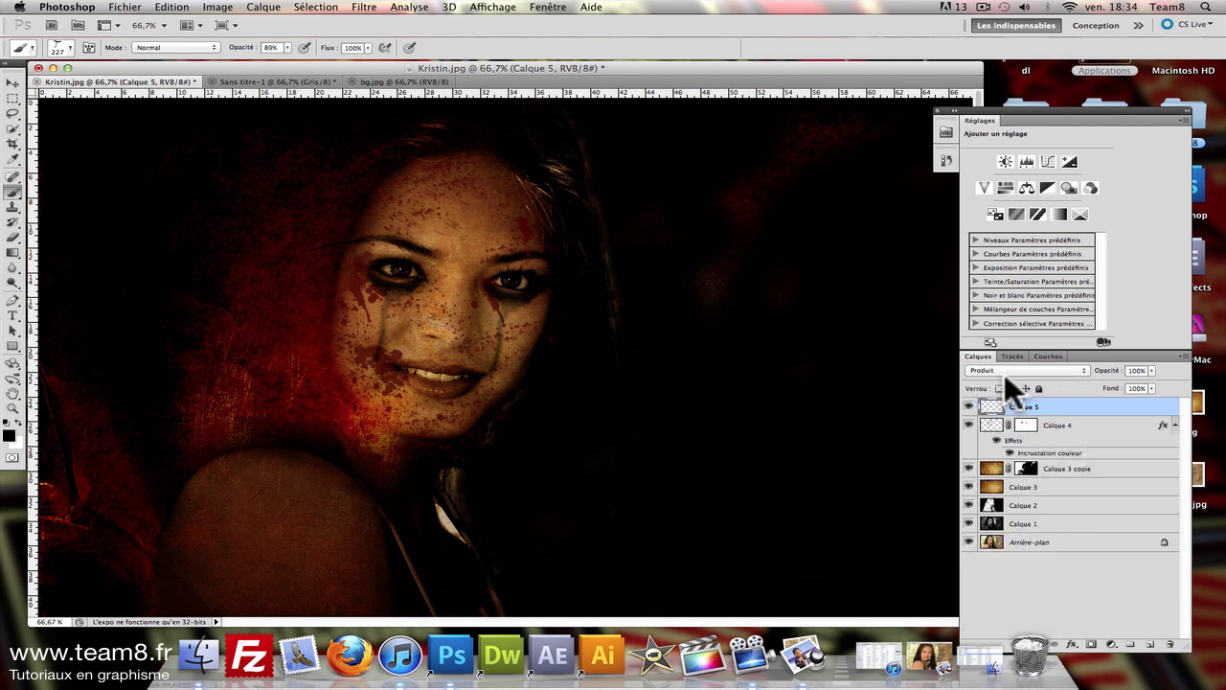
left_click(1078, 371)
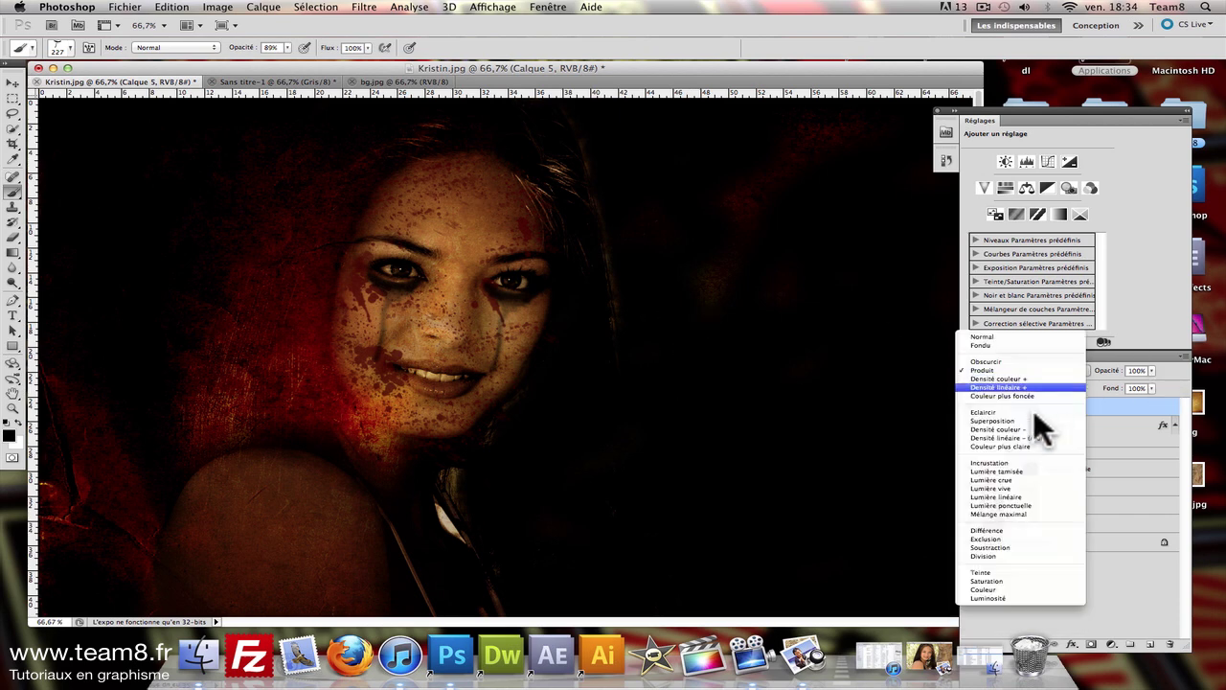
left_click(1023, 460)
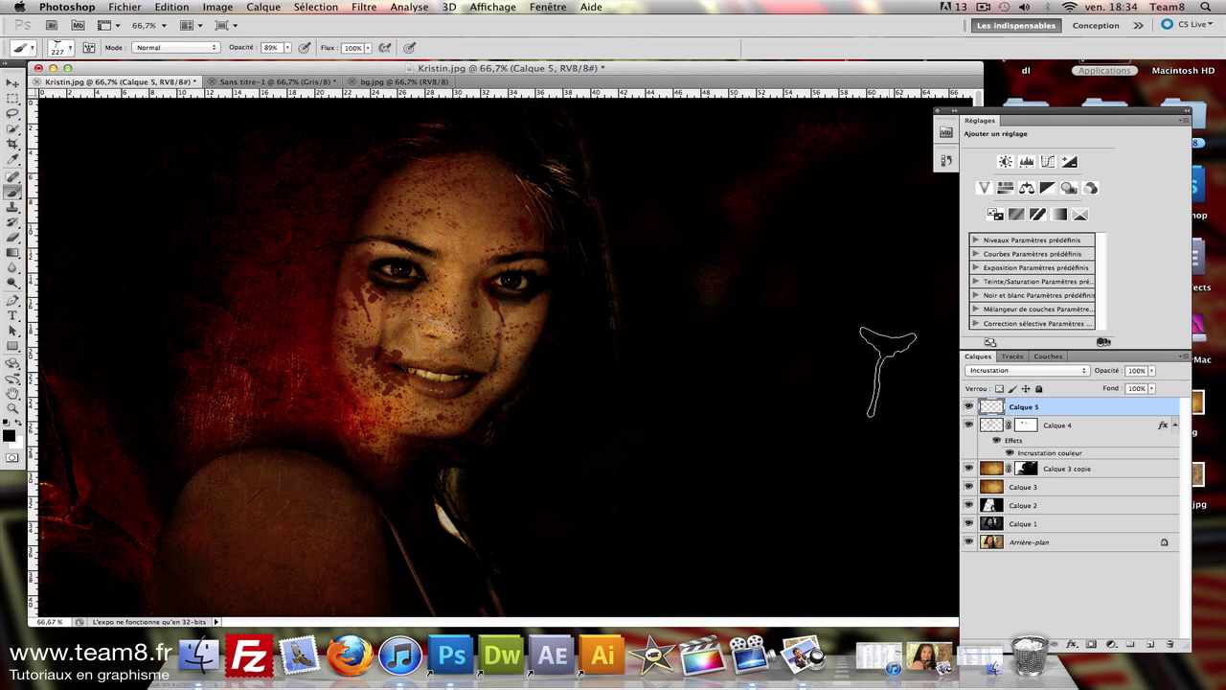
left_click(1093, 646)
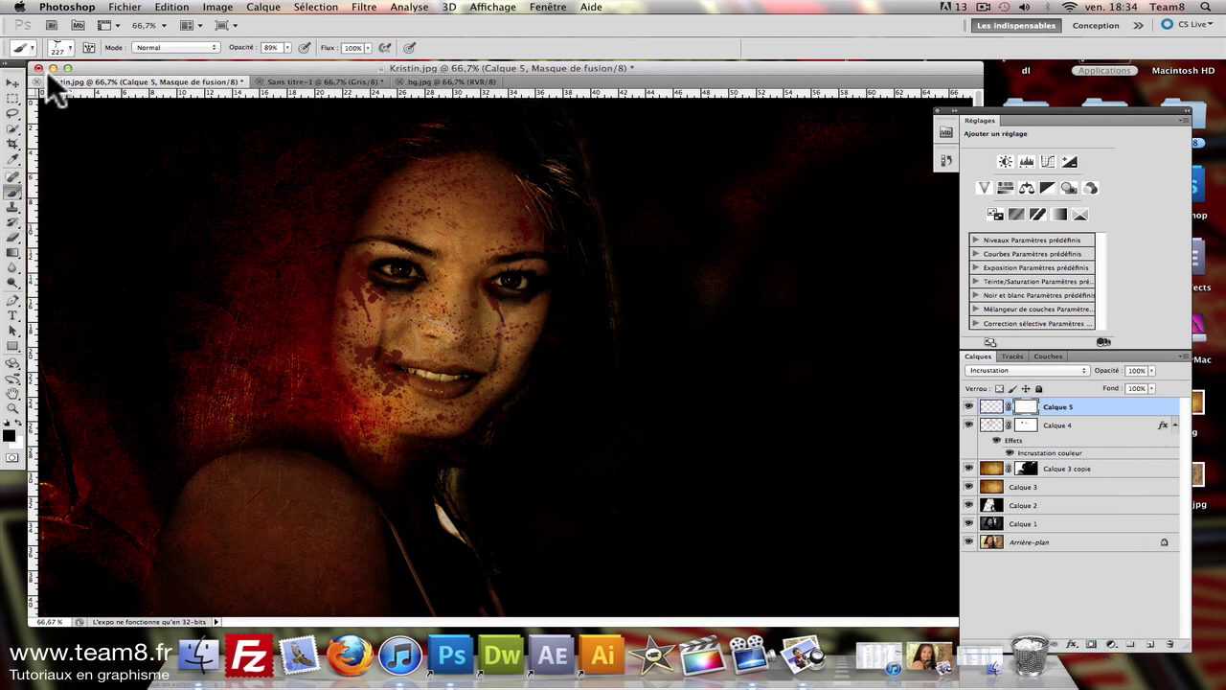
Step: Reload Formes de base and fade the right-eye tear streaks with a soft 35 px brush
left_click(69, 47)
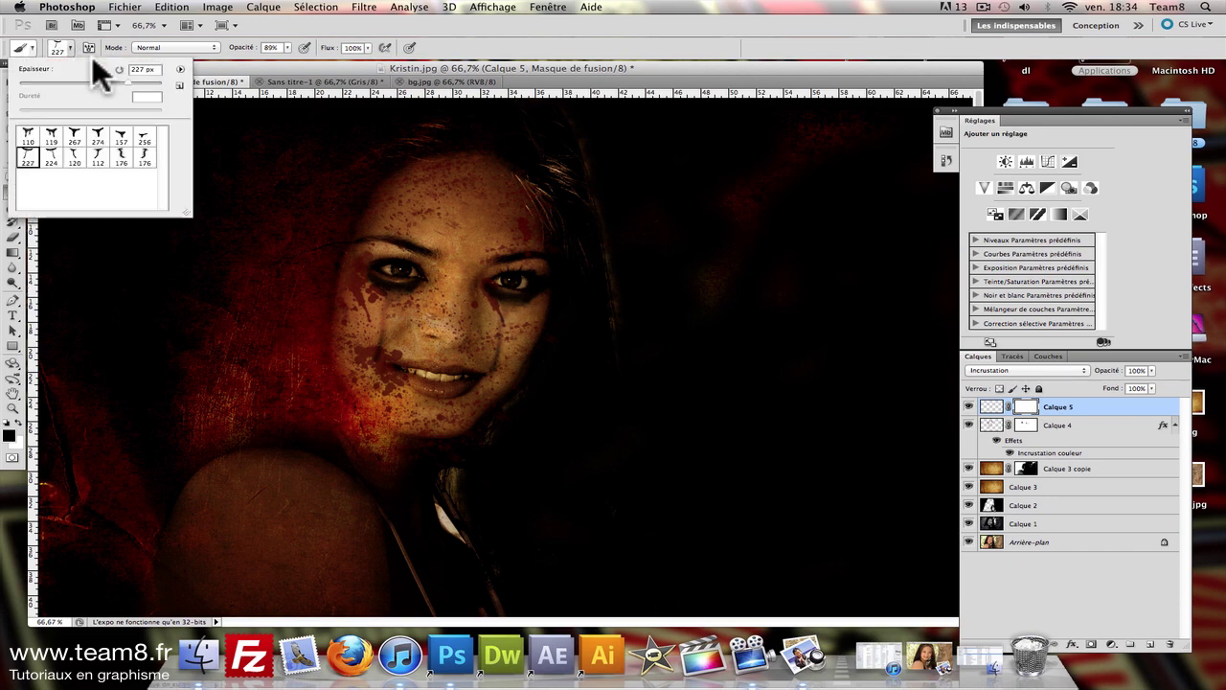
left_click(181, 70)
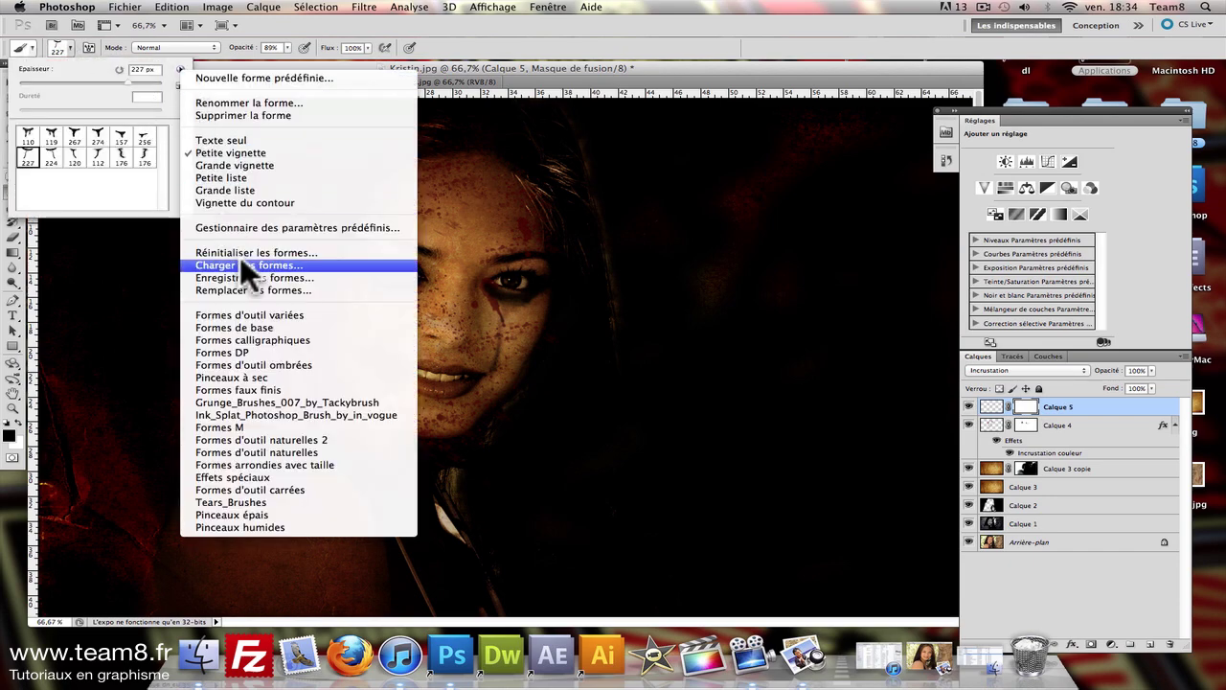
left_click(267, 326)
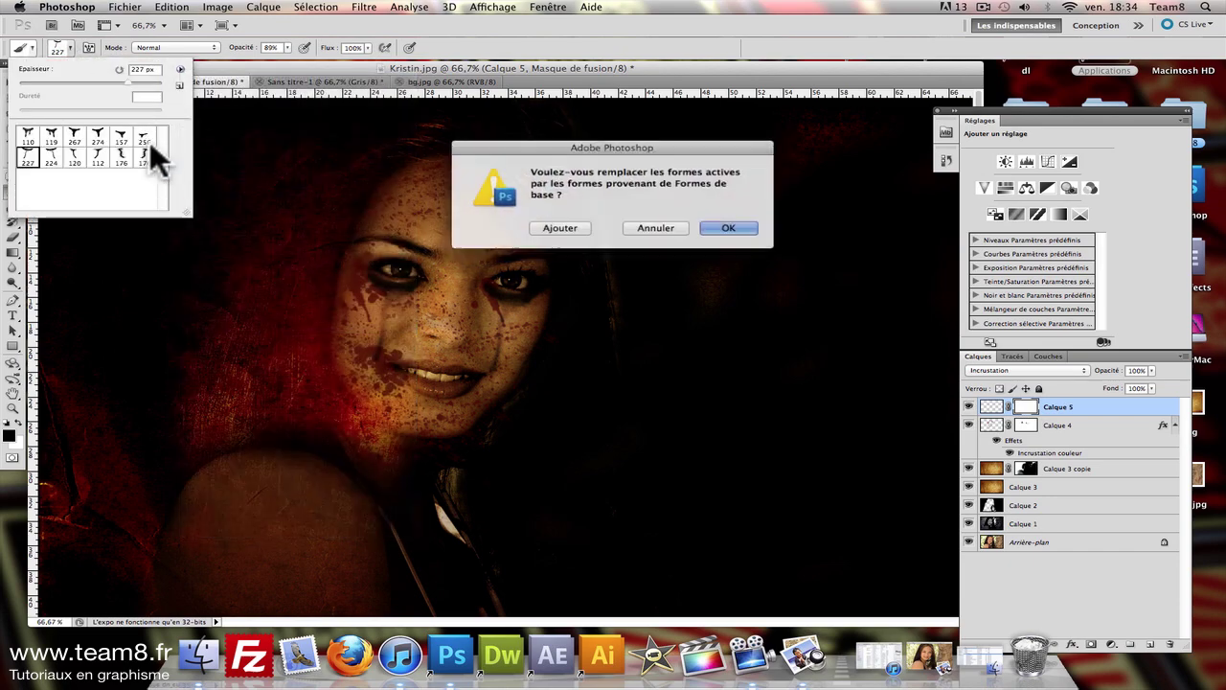
left_click(720, 230)
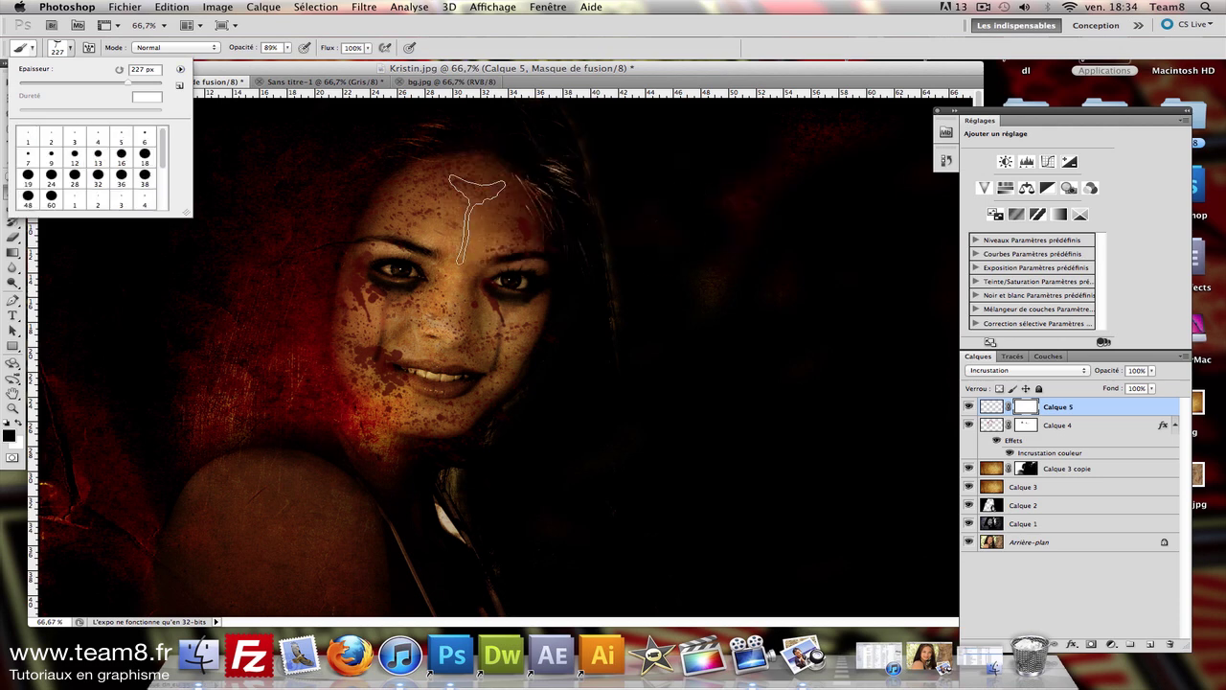
left_click(28, 198)
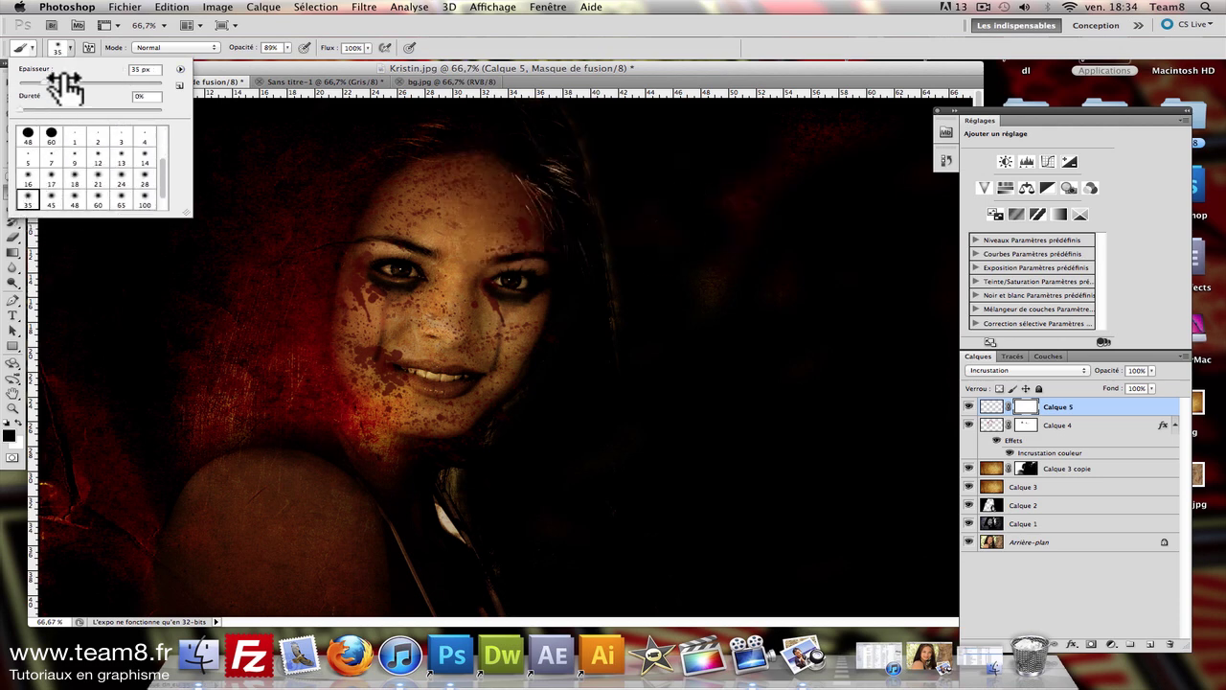
key("Return")
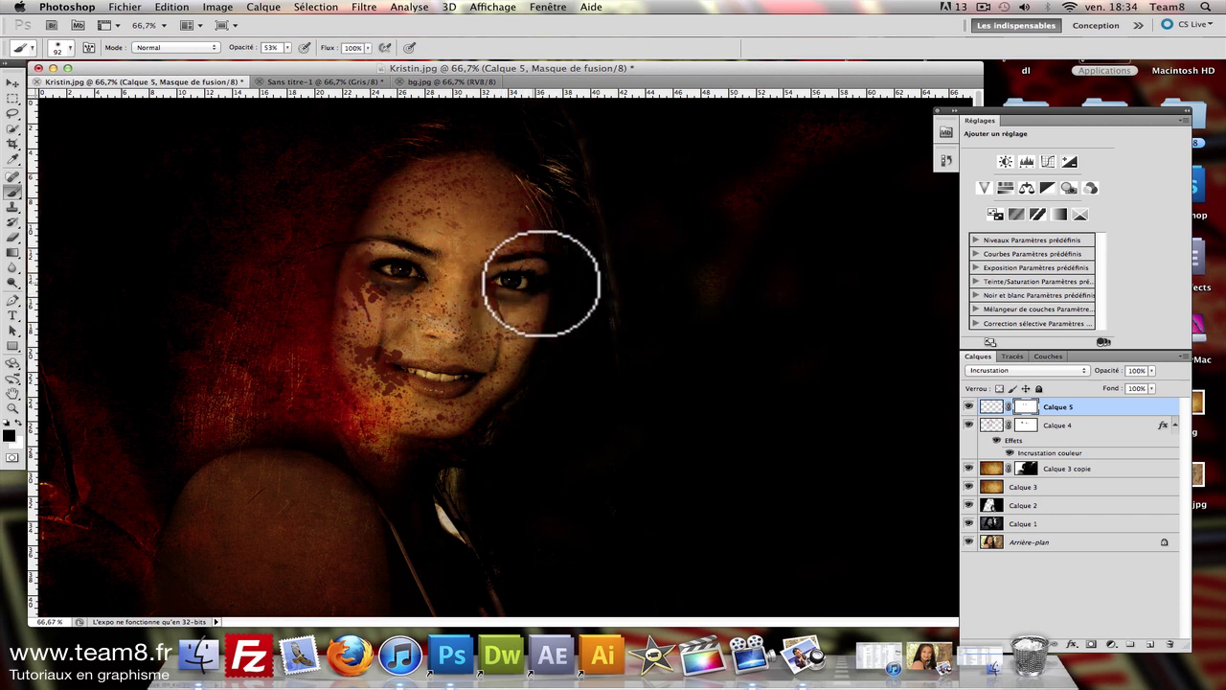
left_click_drag(539, 284, 504, 285)
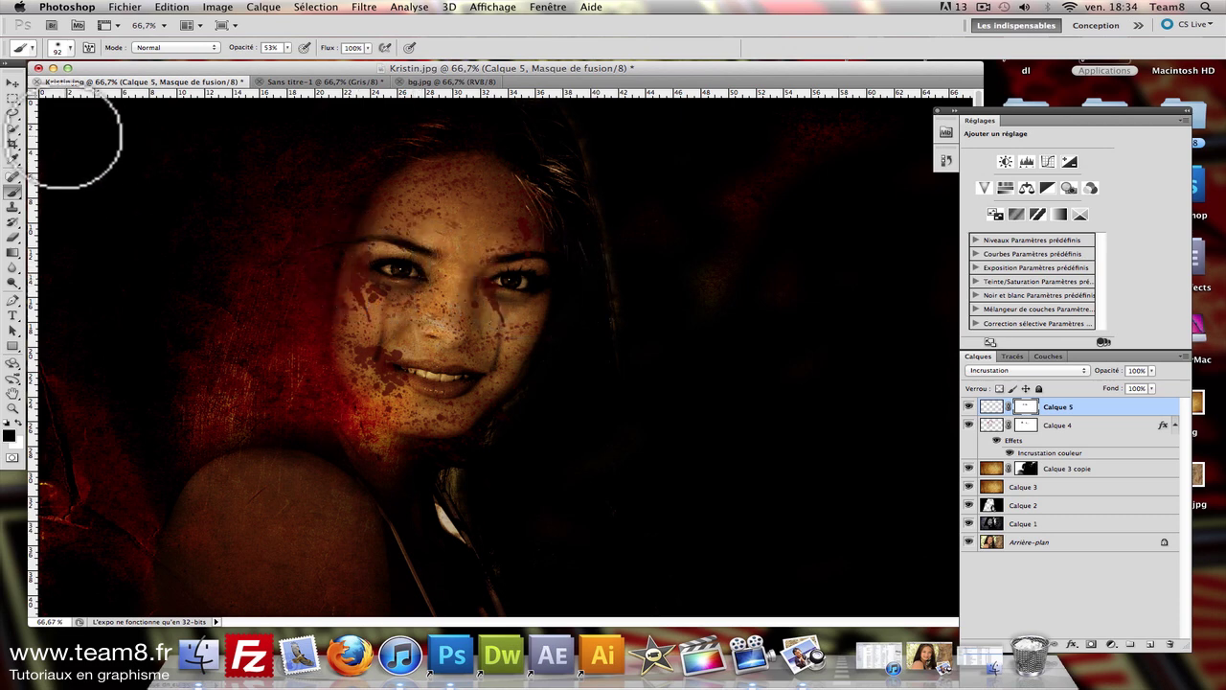
left_click(13, 83)
Step: On Calque 1, select both eyes with the freehand lasso
left_click(1042, 525)
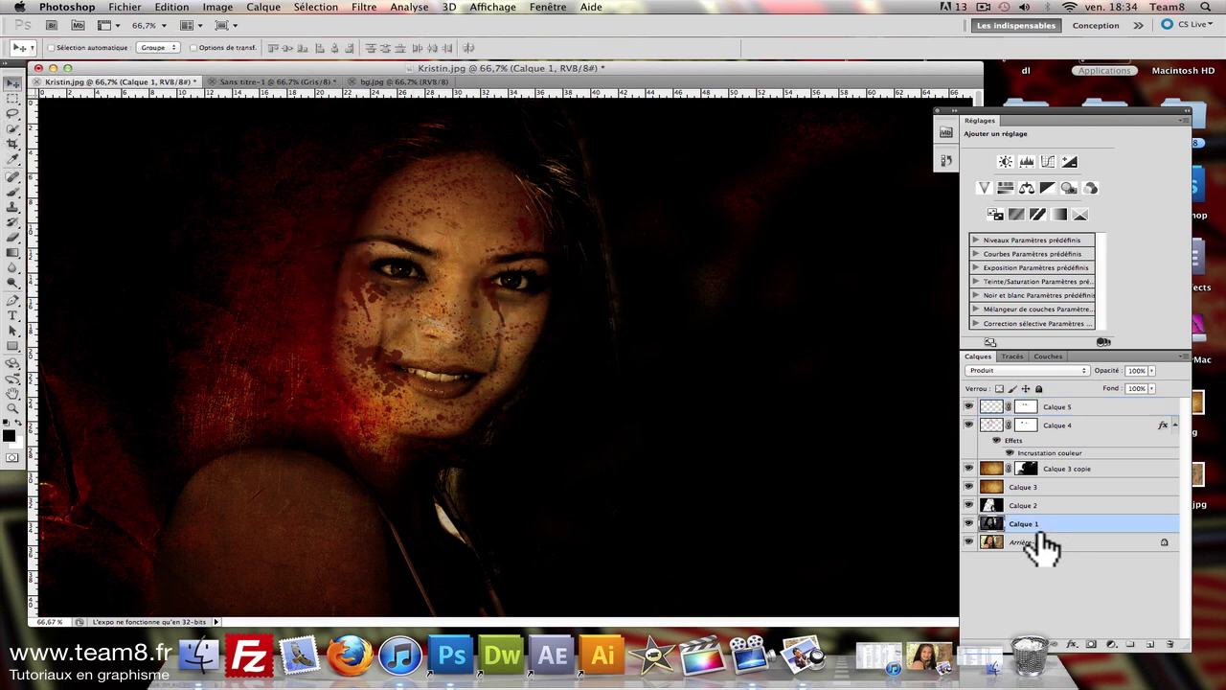
left_click(12, 113)
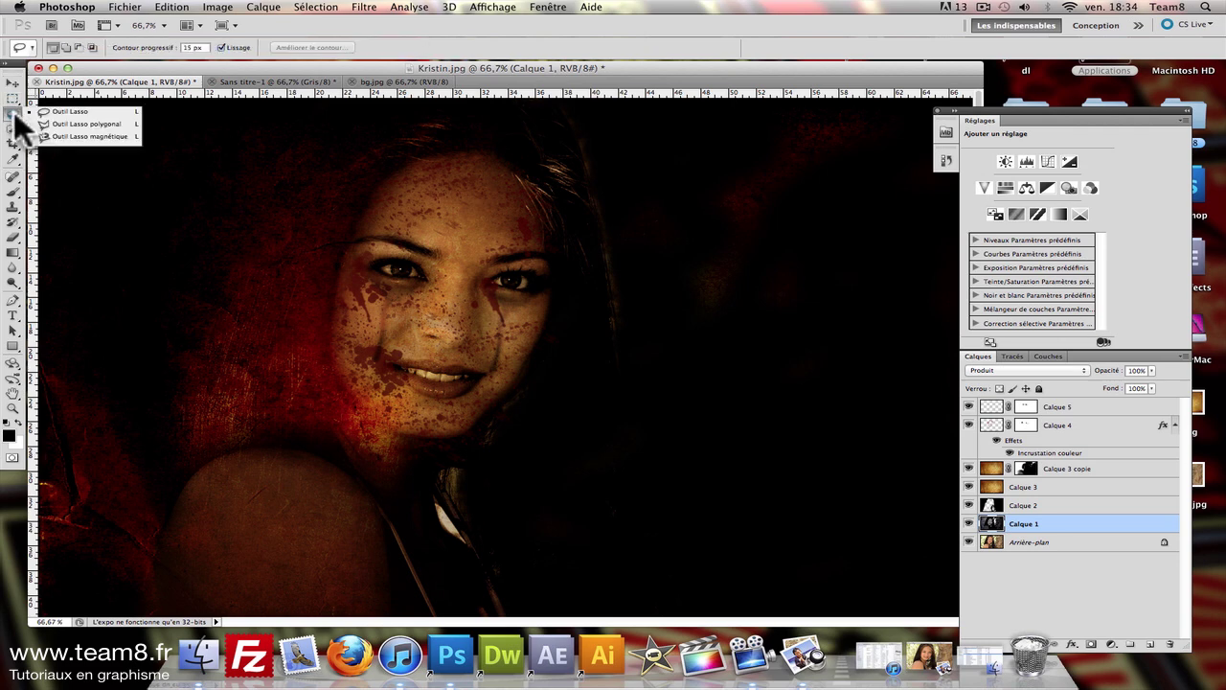
left_click(429, 276)
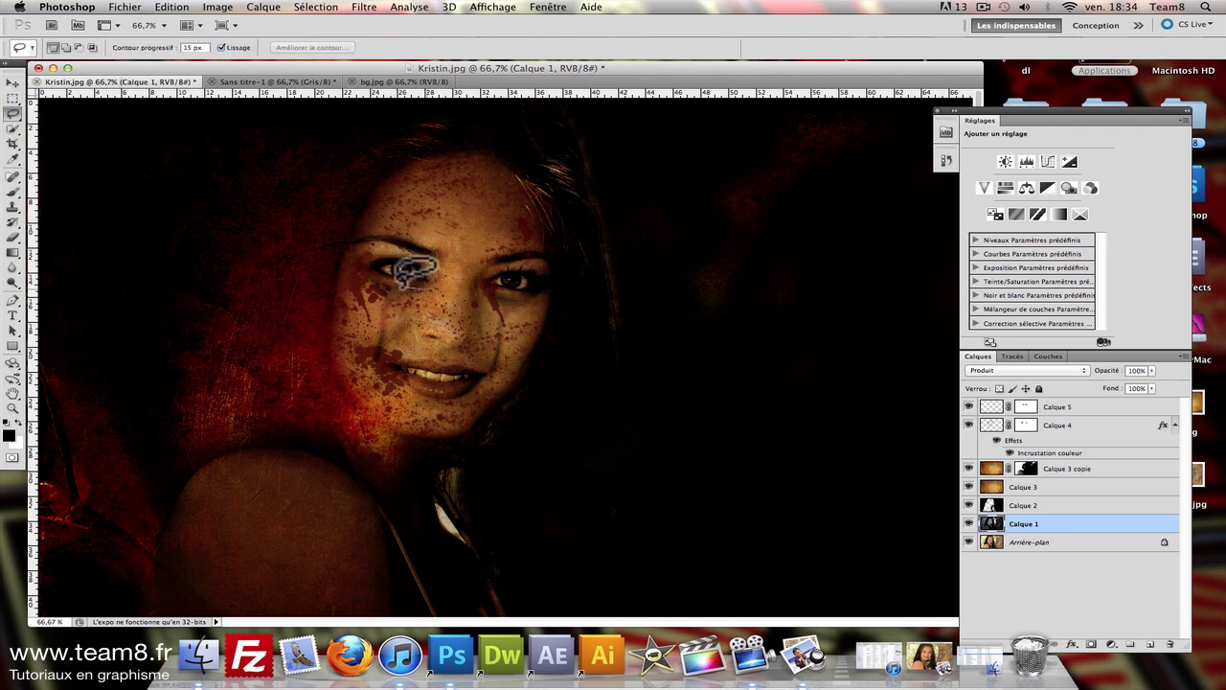
left_click_drag(364, 271, 432, 275)
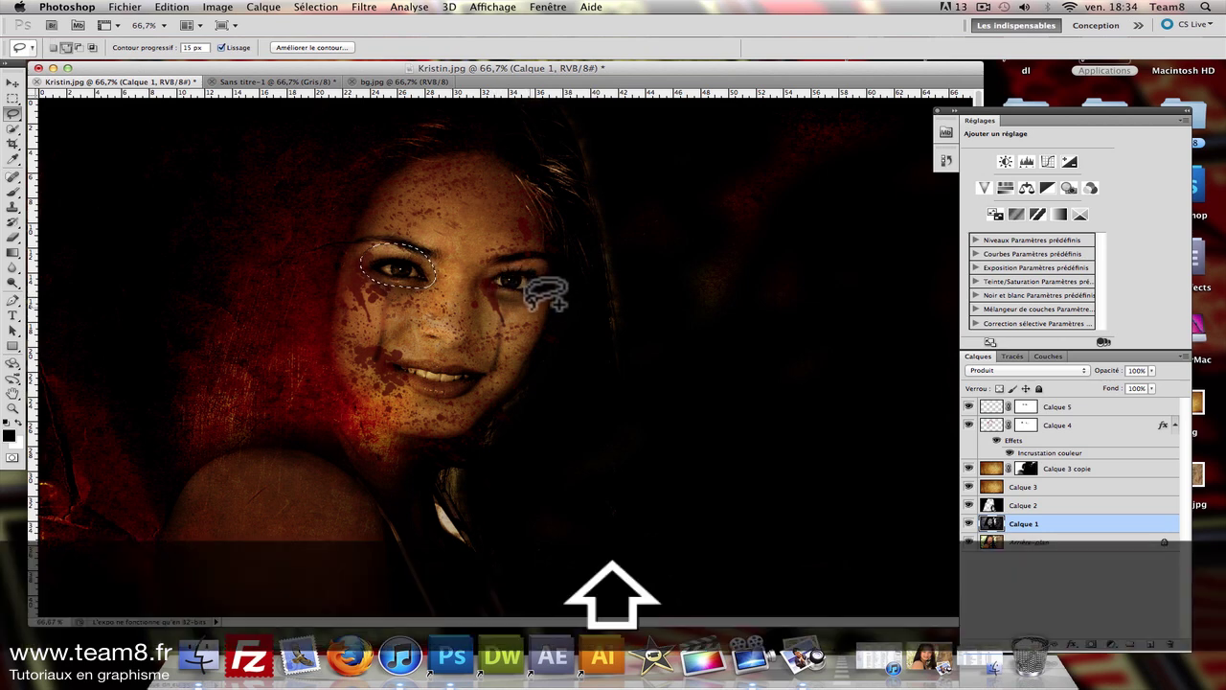
left_click_drag(519, 304, 548, 278)
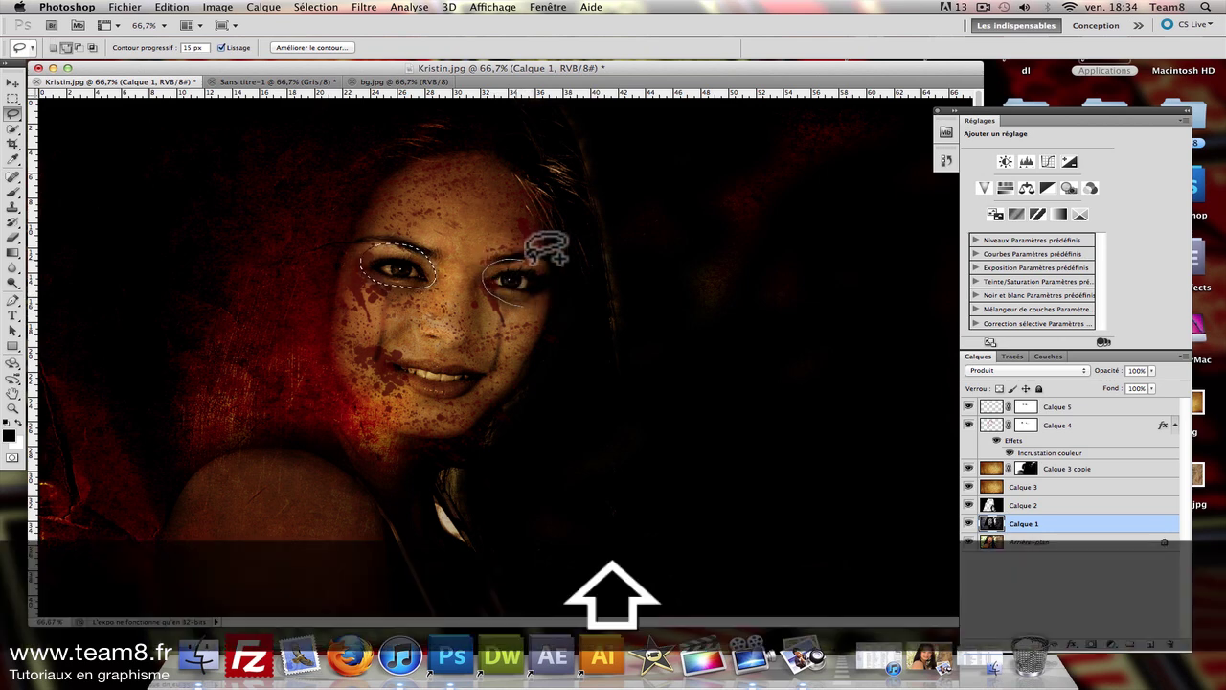
left_click_drag(567, 277, 522, 304)
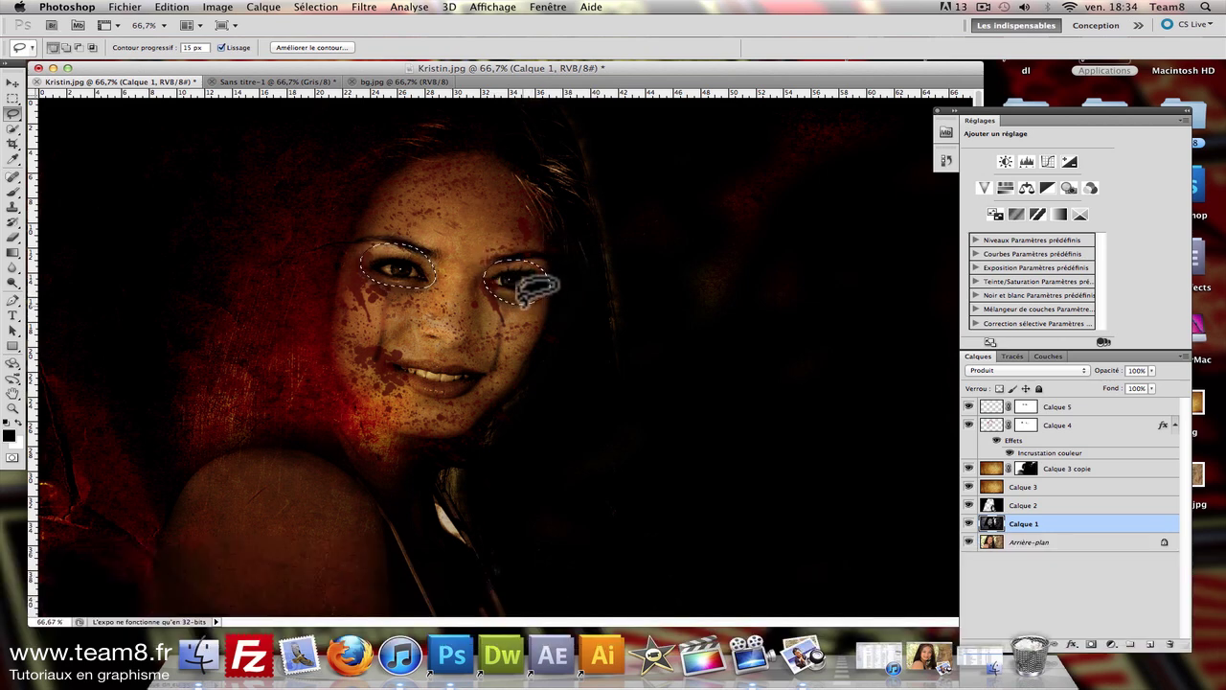
Step: Copy the eyes to a new layer, blend it in Produit, and bring up Levels
key("super+c")
key("super+v")
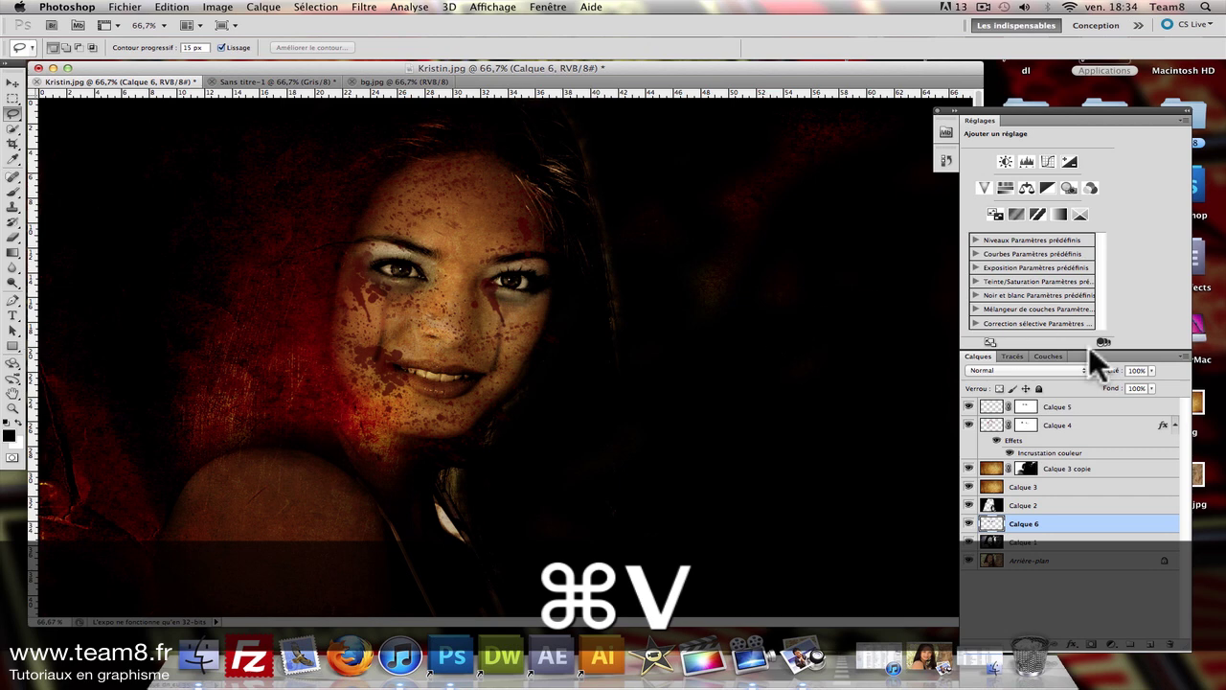
left_click(1024, 370)
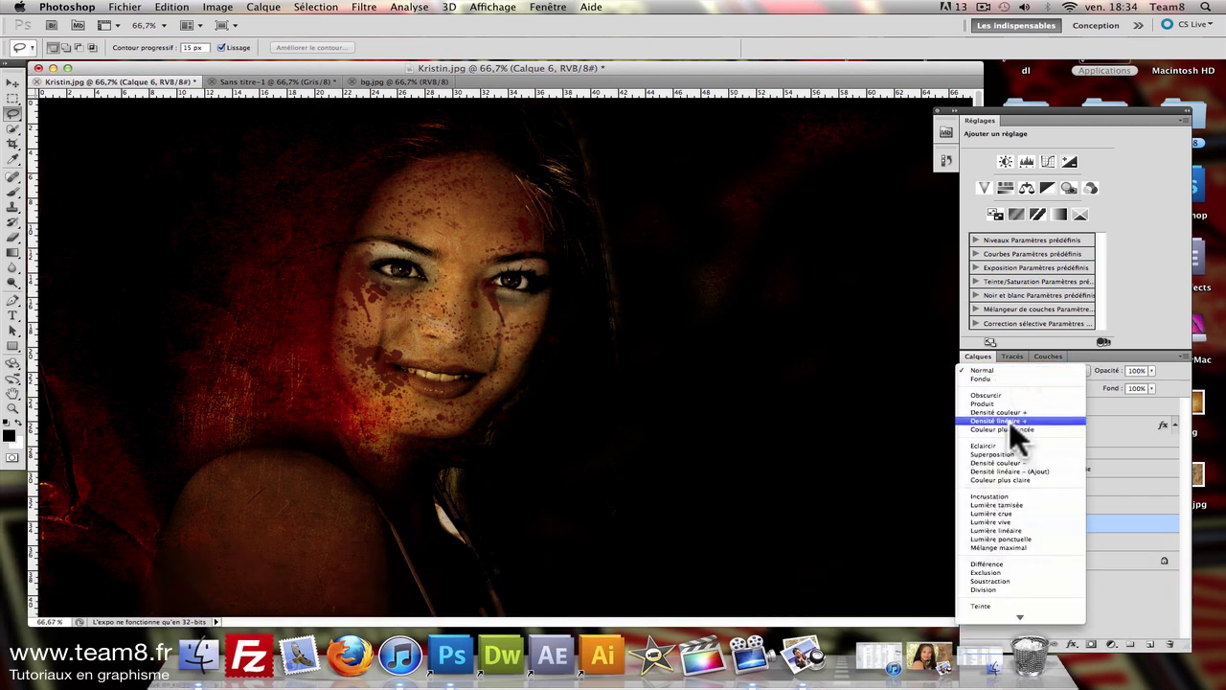
left_click(1003, 403)
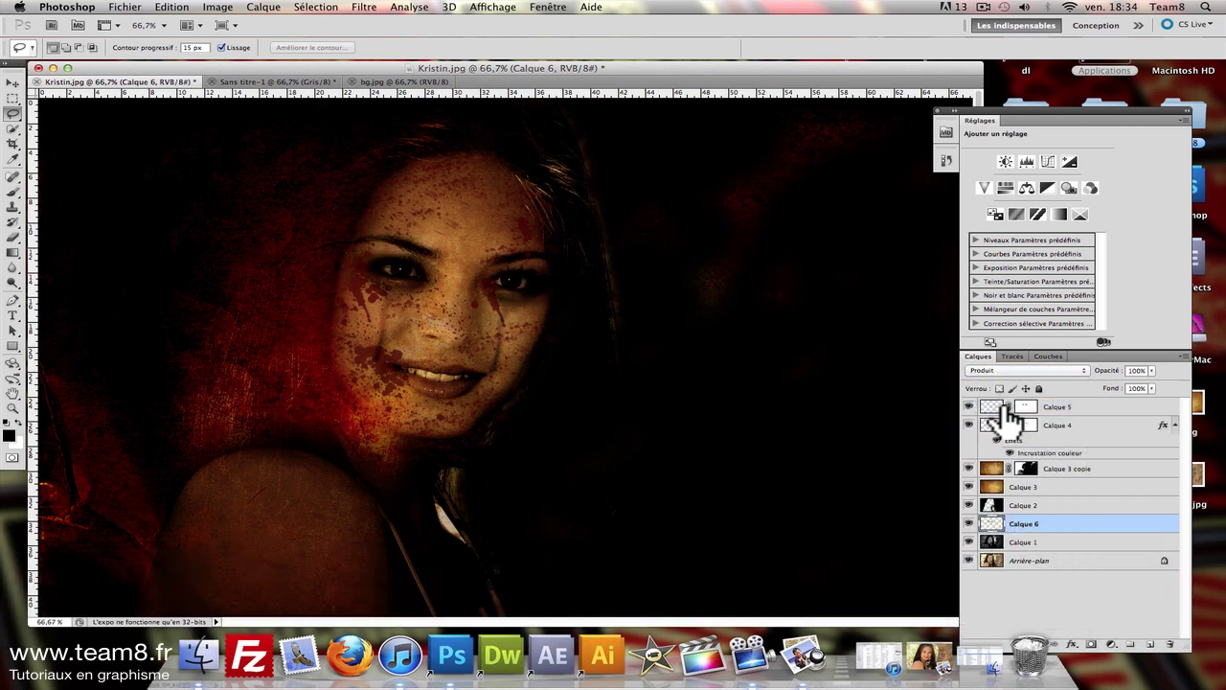
key("super+l")
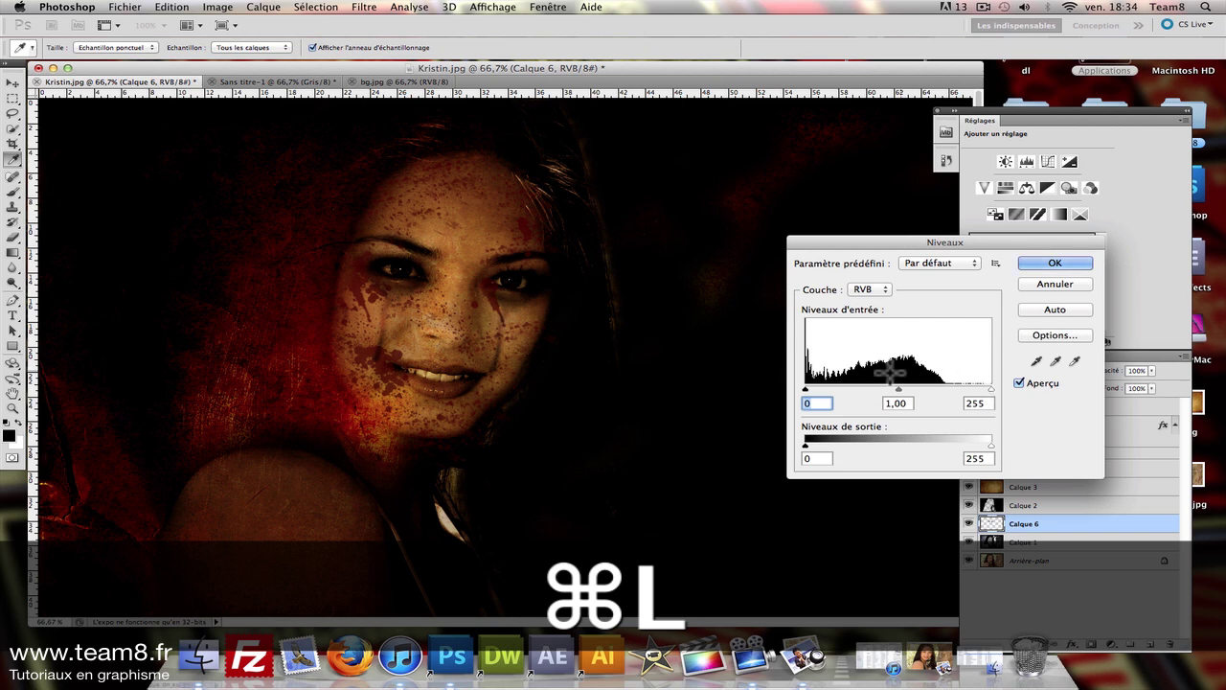
Step: Darken the eye layer in Levels by moving the black and midtone sliders right
left_click_drag(804, 389, 822, 389)
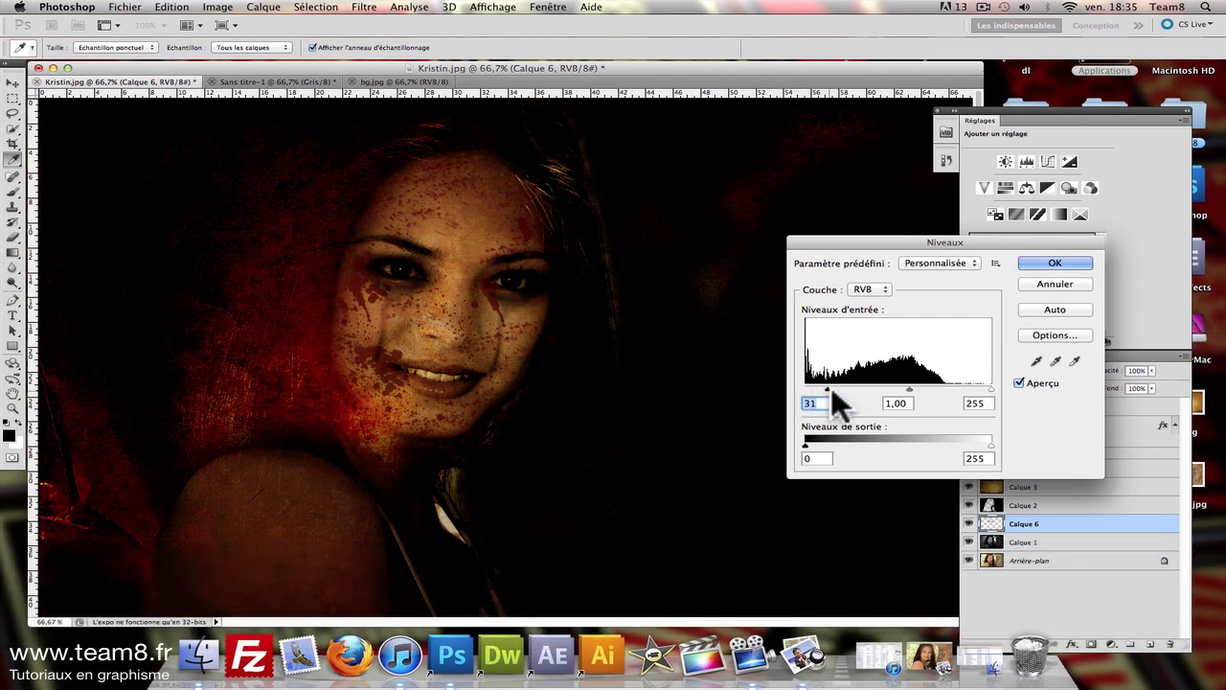
left_click_drag(911, 389, 925, 389)
left_click(1054, 263)
Step: Paint dark shading over the eyes with a 35 px brush while zoomed in
left_click(13, 191)
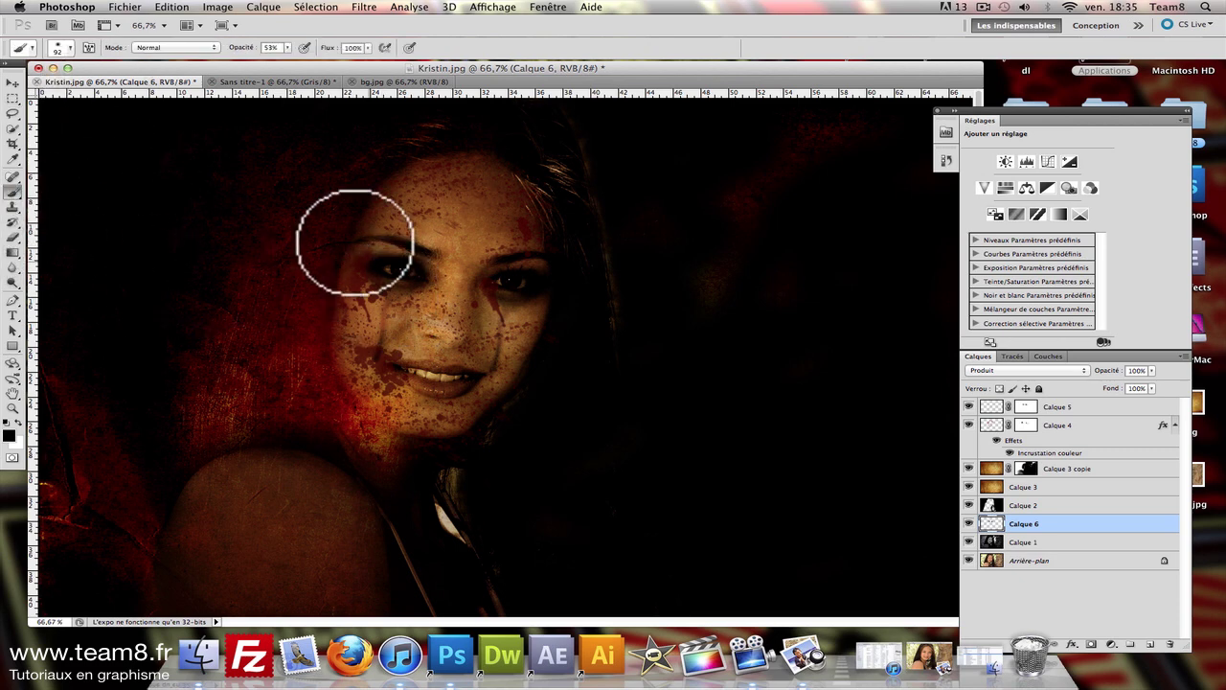
left_click(69, 48)
left_click_drag(67, 82, 57, 80)
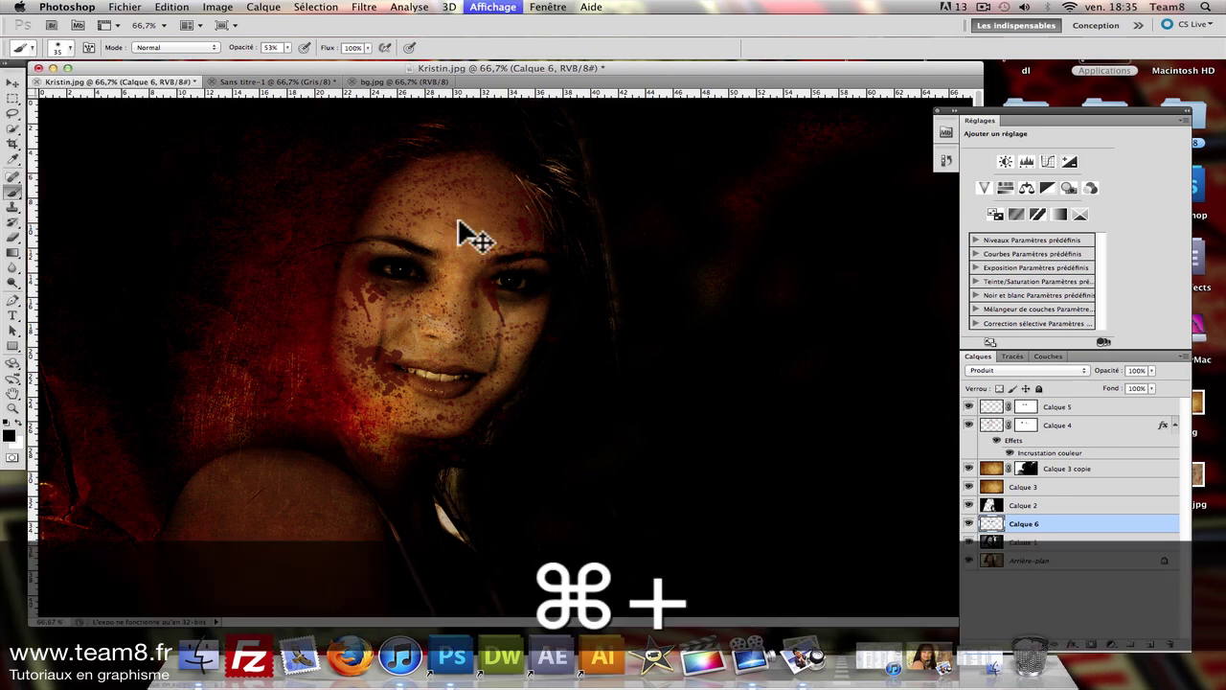
key("super+plus")
key("super+plus")
scroll(493, 410, "up", 3)
scroll(406, 364, "up", 3)
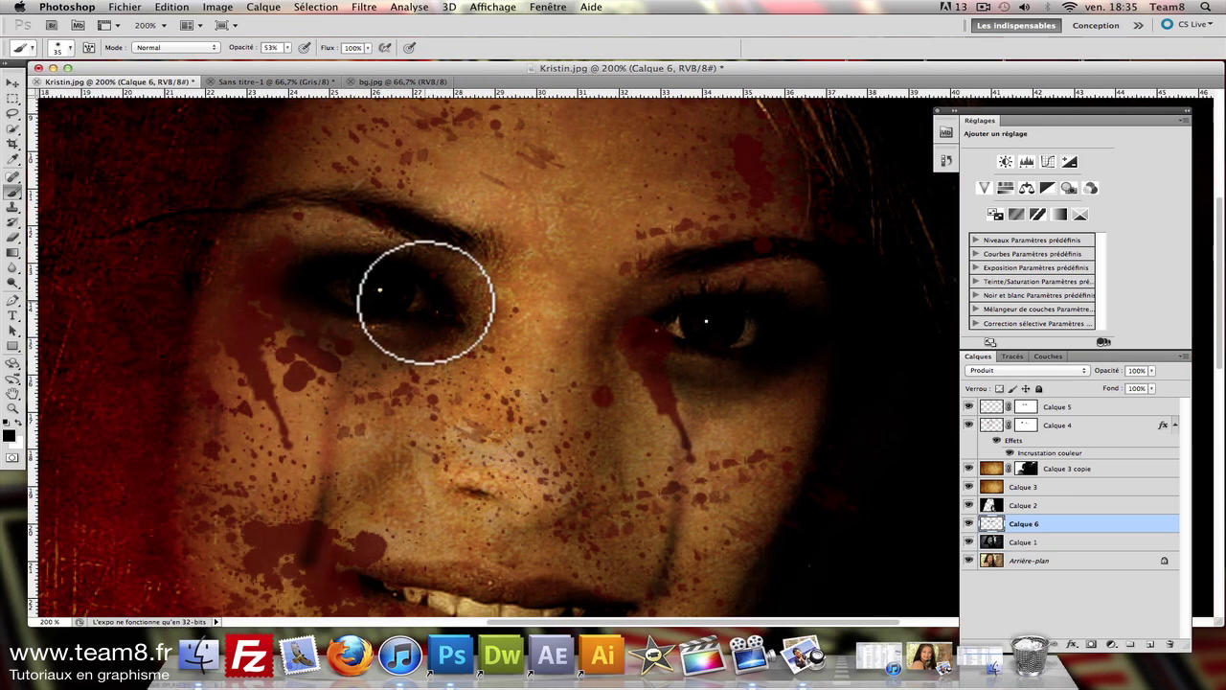
mouse_move(677, 330)
left_mouse_down()
mouse_move(711, 329)
mouse_move(657, 334)
mouse_move(747, 341)
left_mouse_up()
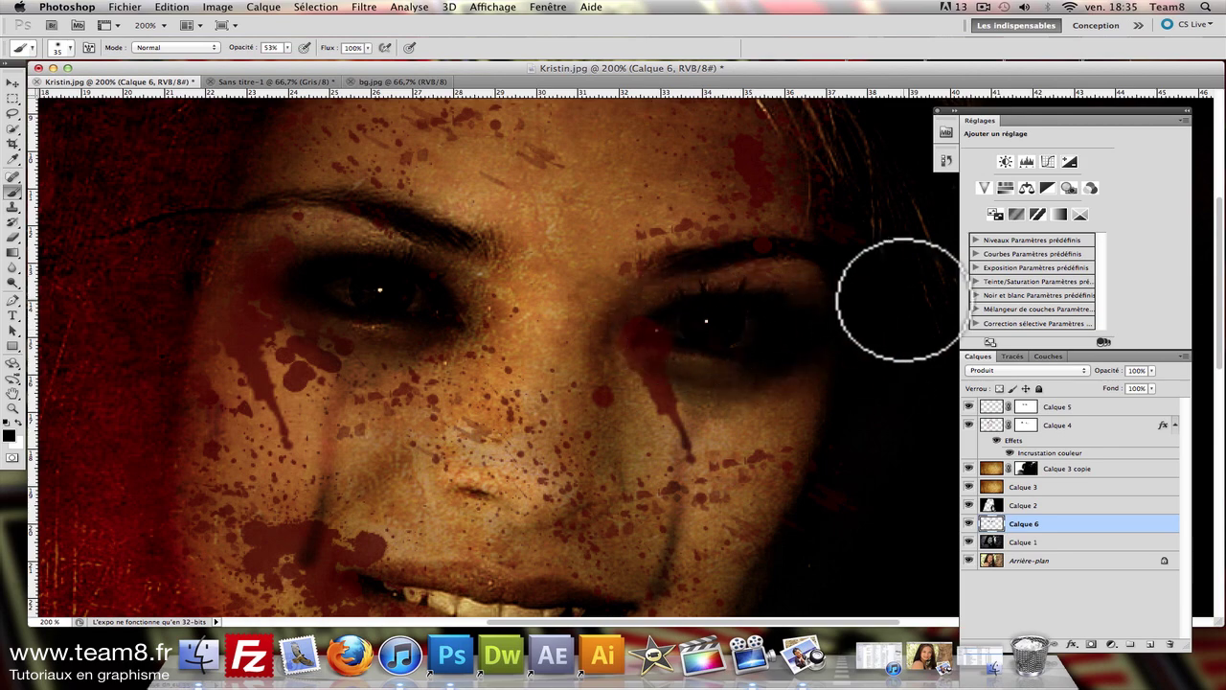
key("super+minus")
key("super+minus")
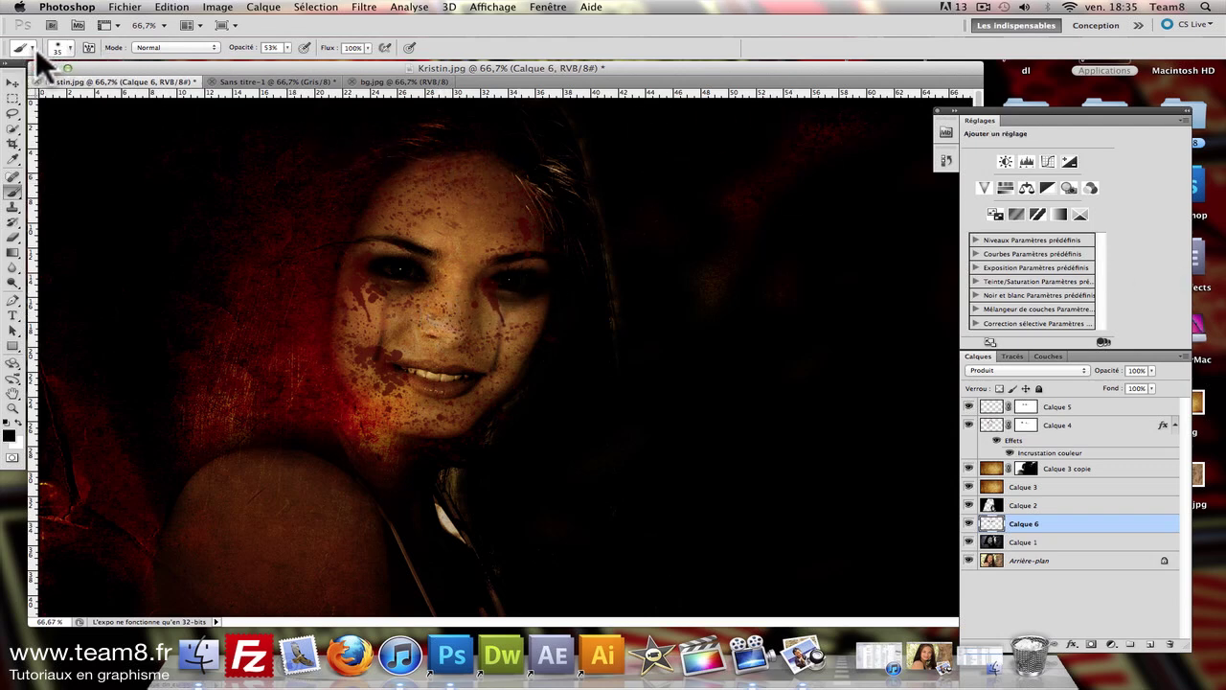
Step: Load Grunge_Brushes_007_by_Tackybrush at 257 px and add a new layer above Calque 5
left_click(71, 47)
left_click(181, 69)
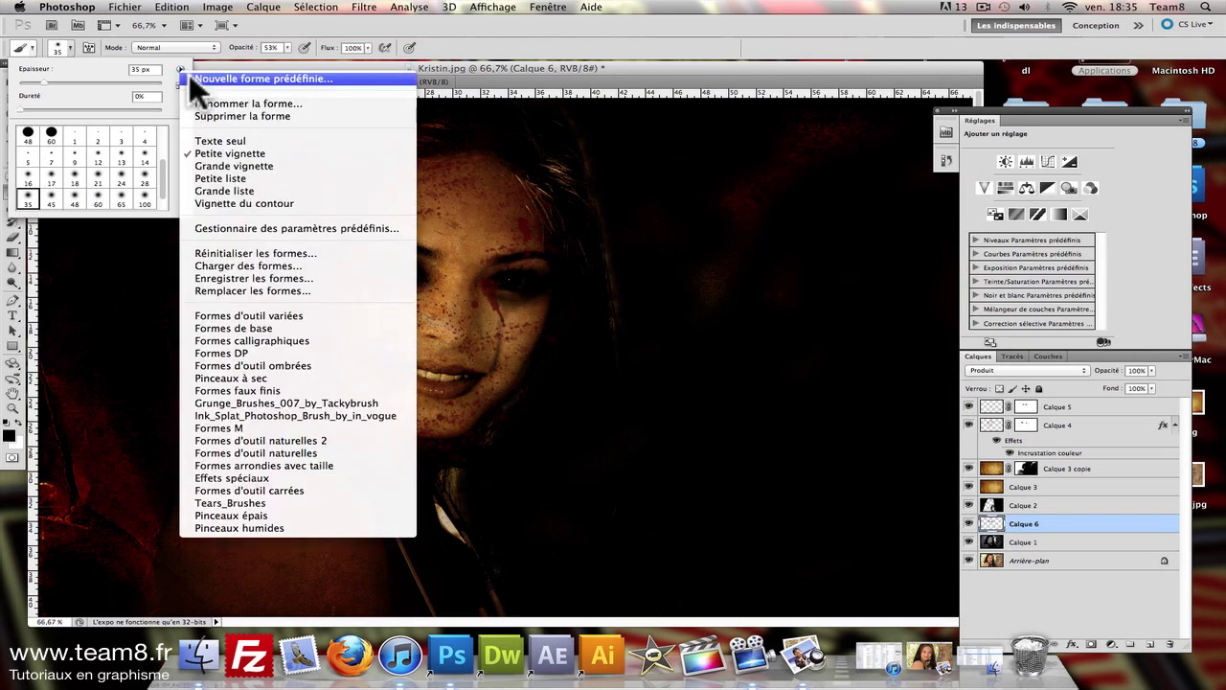
left_click(255, 404)
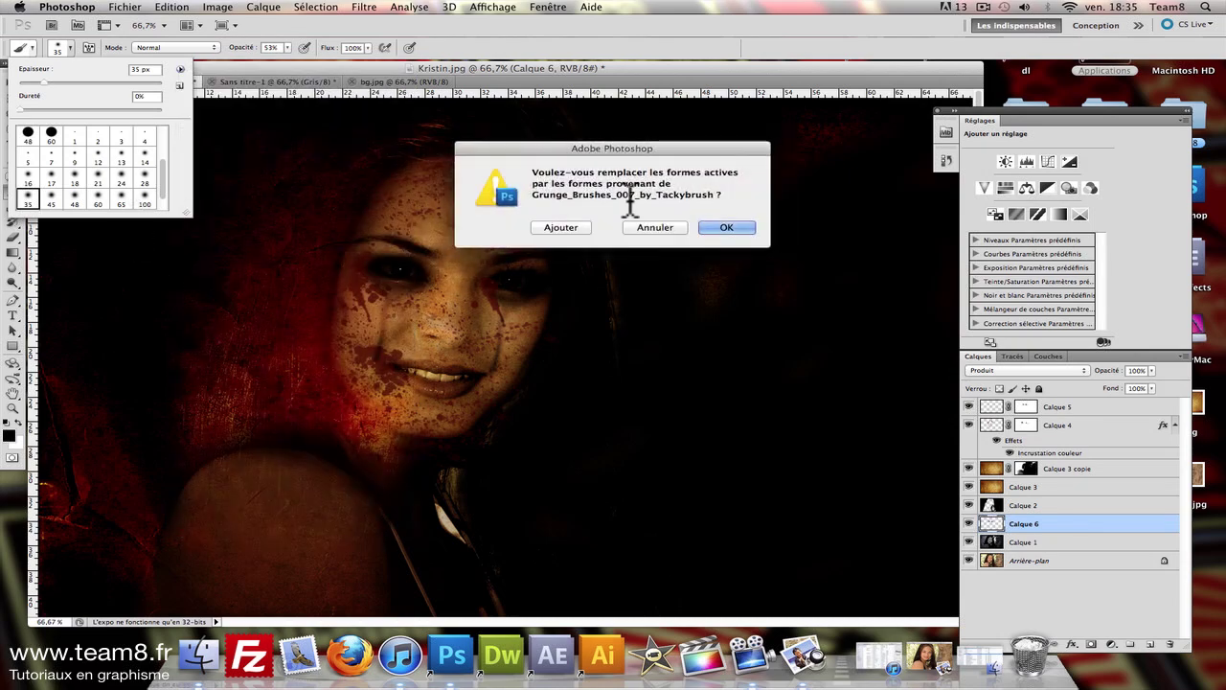
left_click(741, 227)
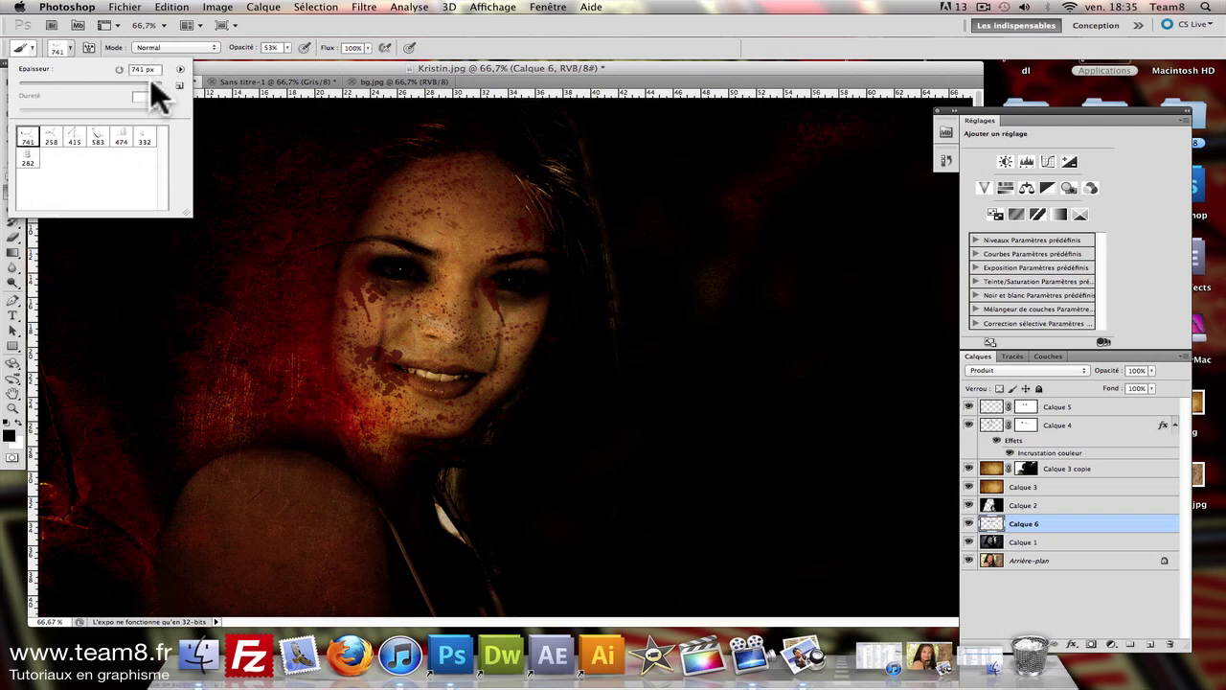
left_click_drag(151, 80, 129, 80)
left_click(1068, 408)
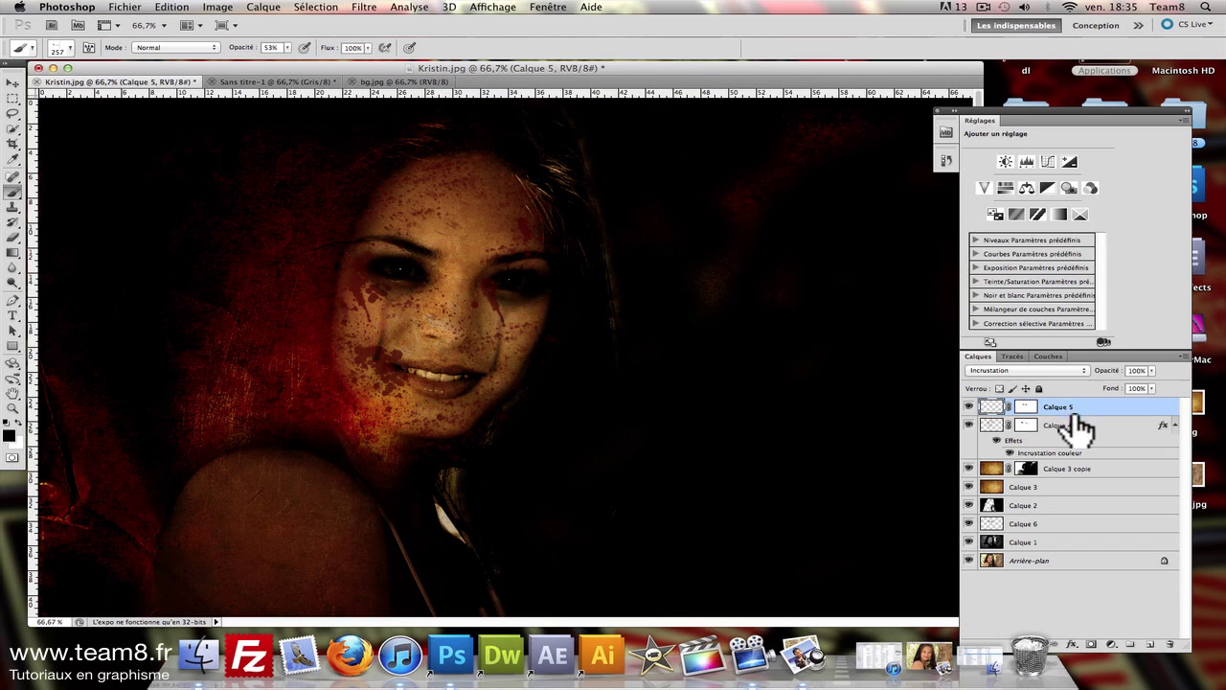
left_click(1149, 643)
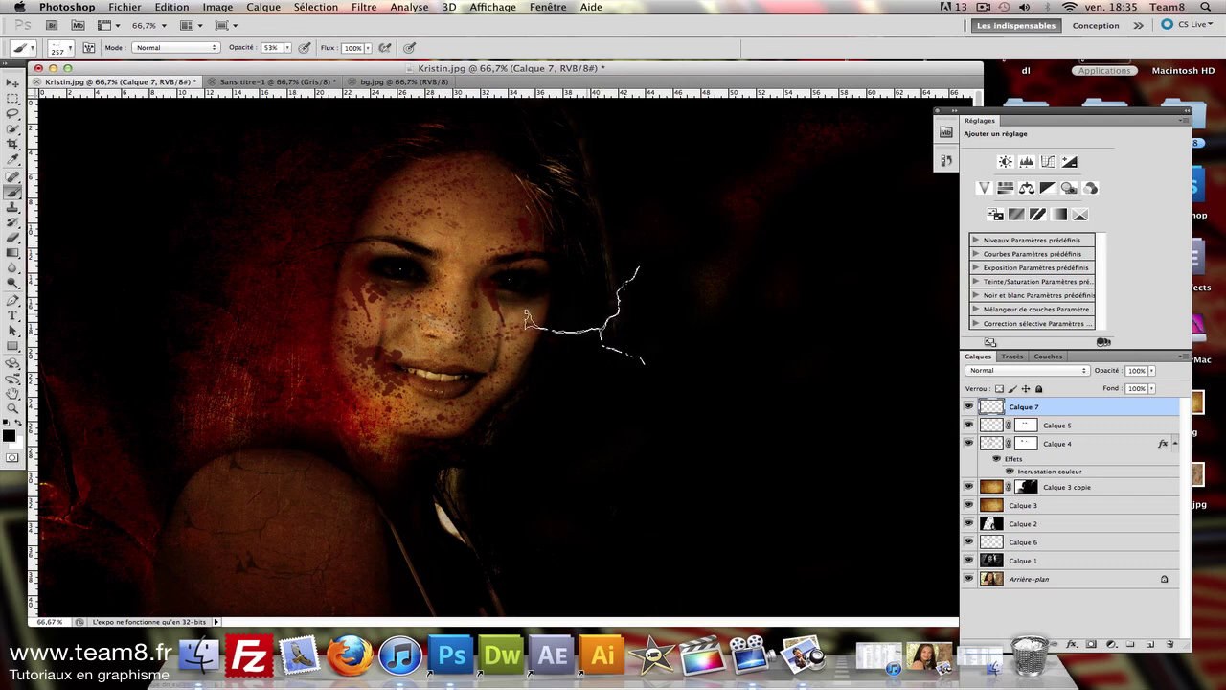
Step: Set the crack brush to 135 px, purple colour and 100% opacity
left_click(70, 50)
left_click_drag(102, 82, 92, 81)
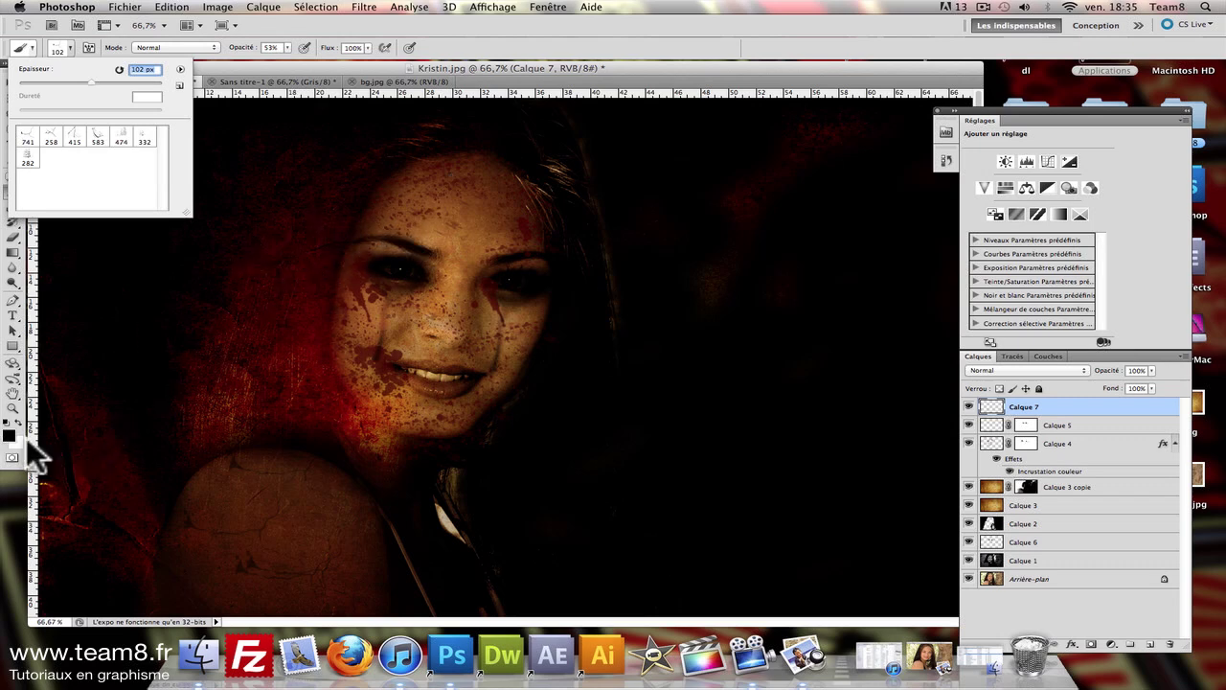
left_click(98, 81)
left_click_drag(101, 81, 103, 81)
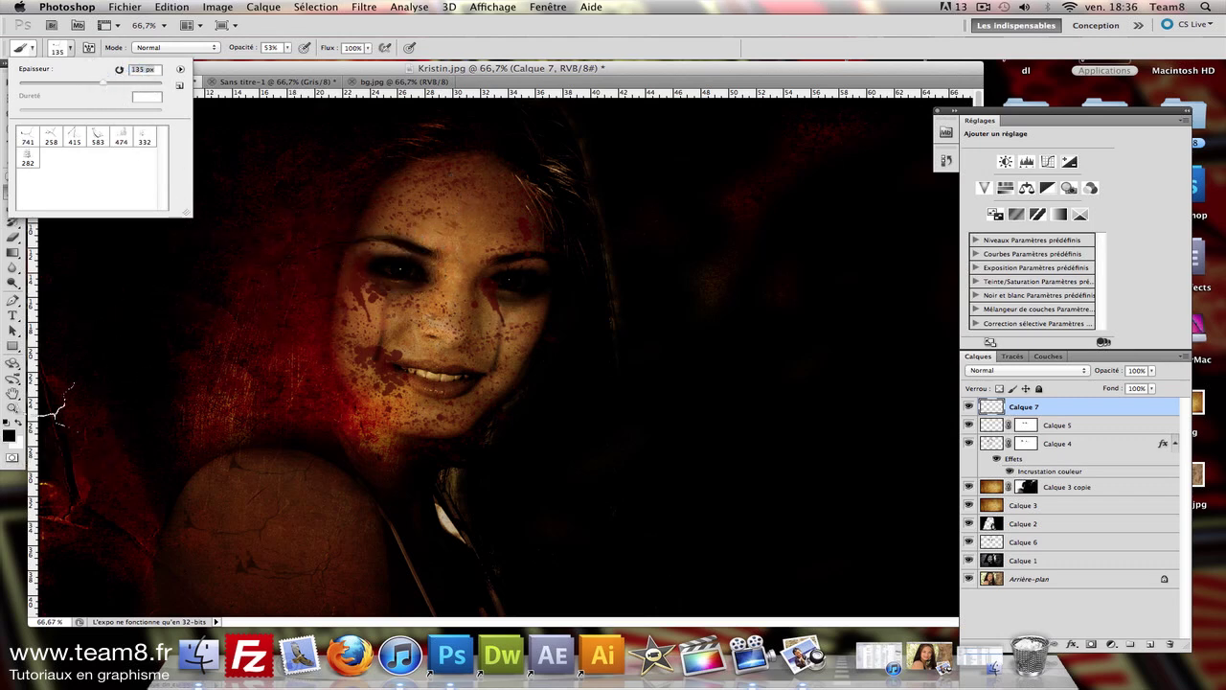
left_click(10, 437)
mouse_move(986, 402)
left_mouse_down()
mouse_move(987, 423)
mouse_move(988, 409)
mouse_move(894, 457)
left_mouse_up()
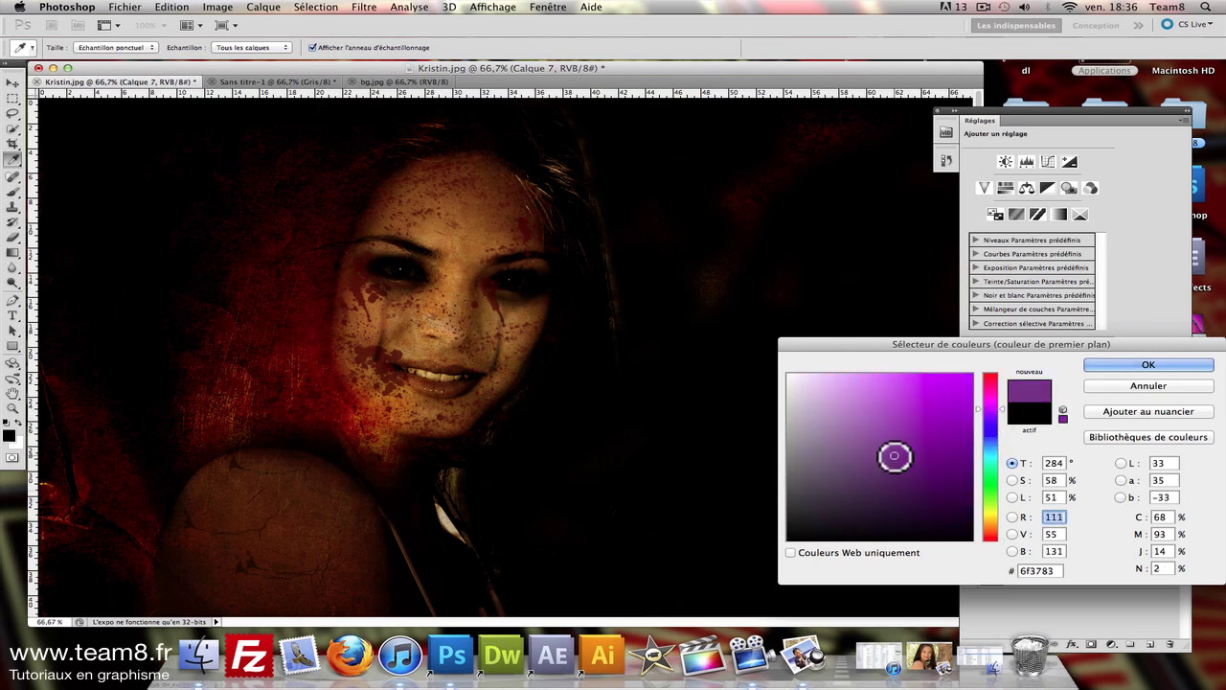
key("Return")
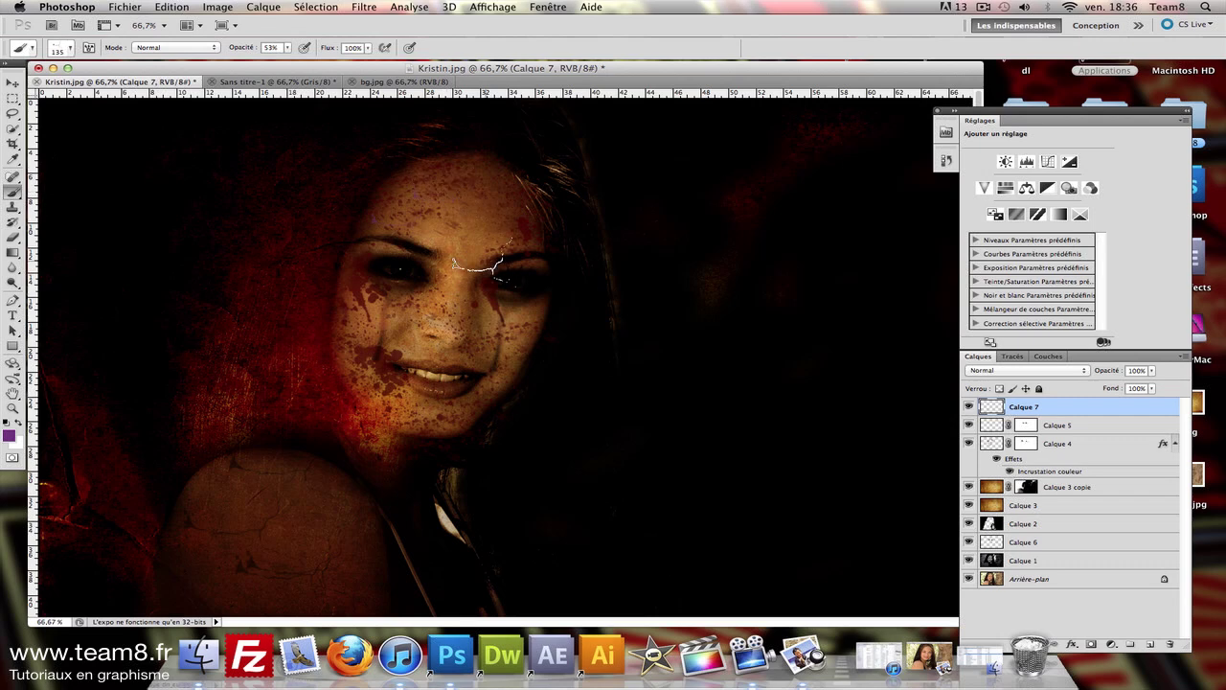
left_click(286, 47)
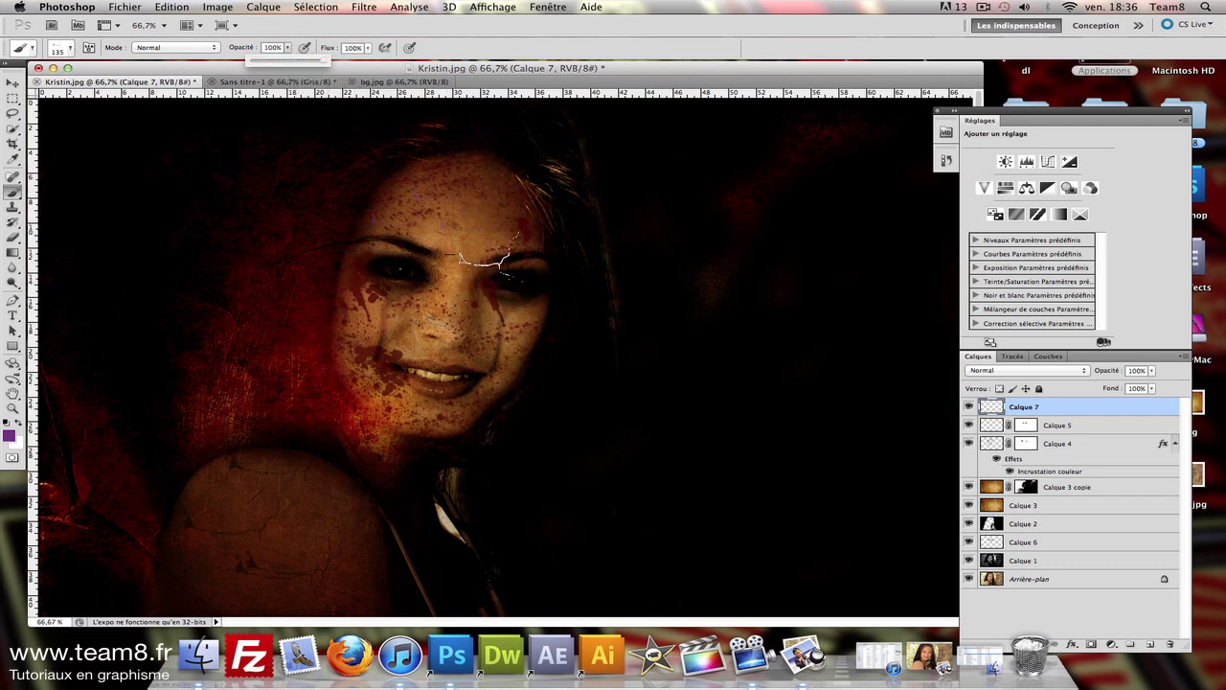
left_click(479, 218)
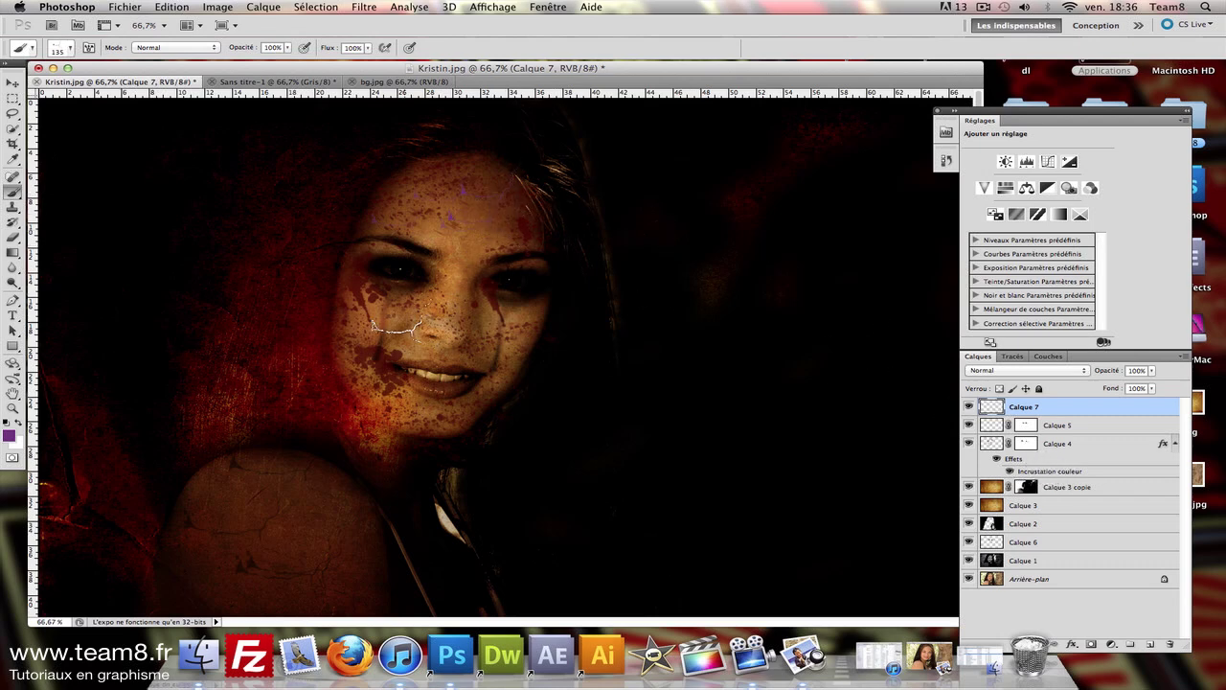
Step: Blend Calque 7 in Produit mode and return to the Move tool
left_click(1018, 371)
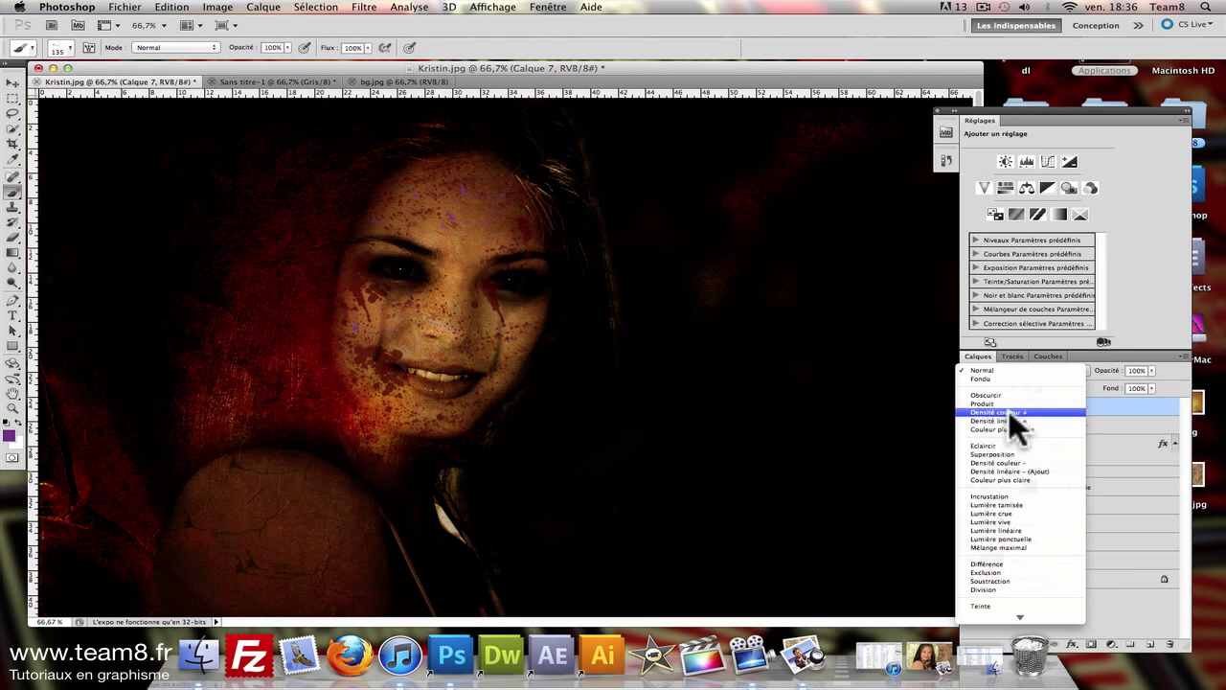
left_click(1008, 404)
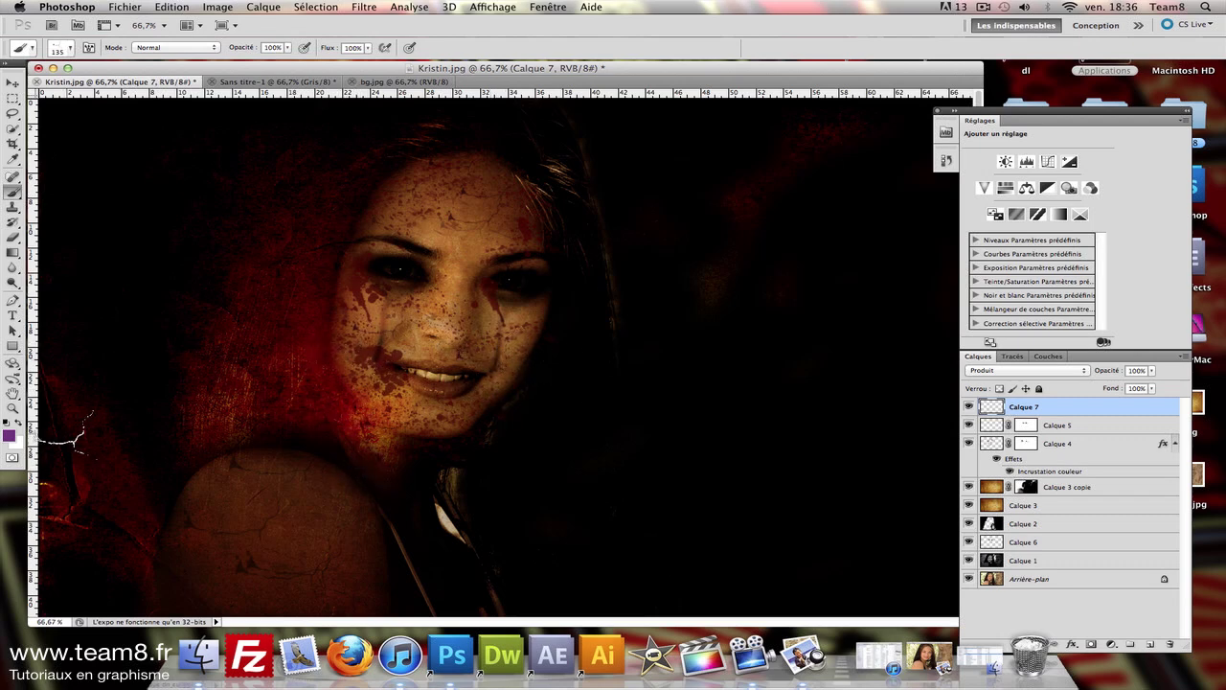
left_click(14, 85)
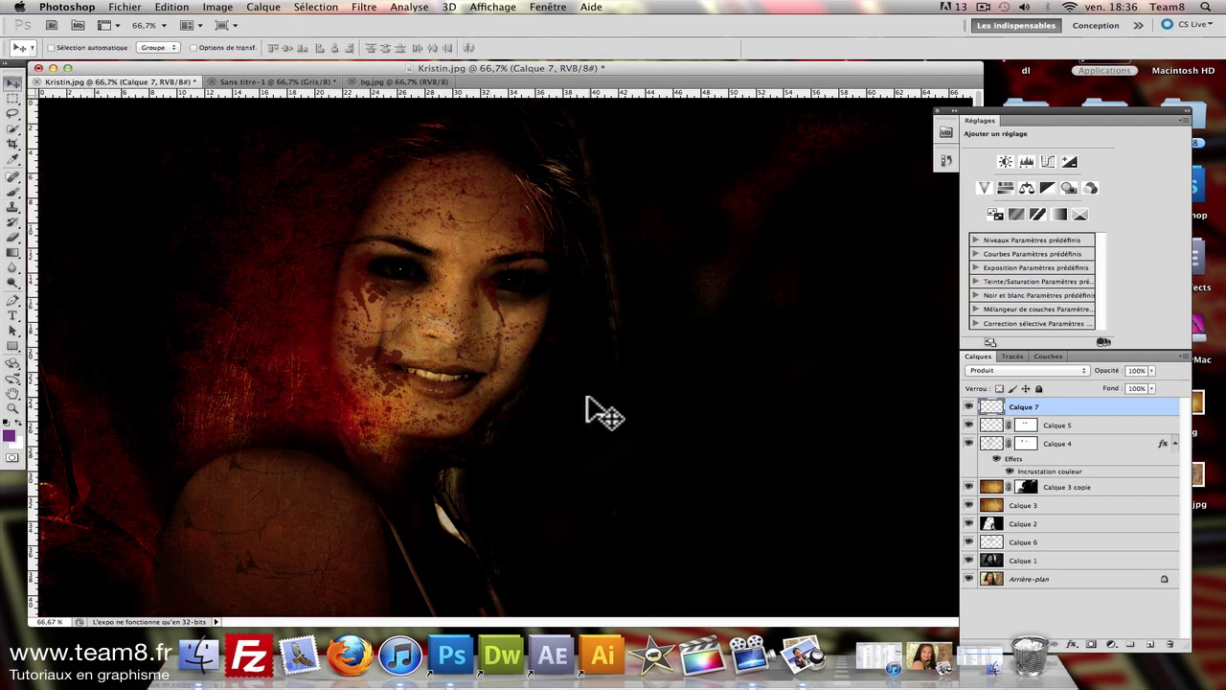
Step: Replace a stray Levels layer with a Teinte/Saturation layer at hue +14, saturation -40
left_click(1112, 645)
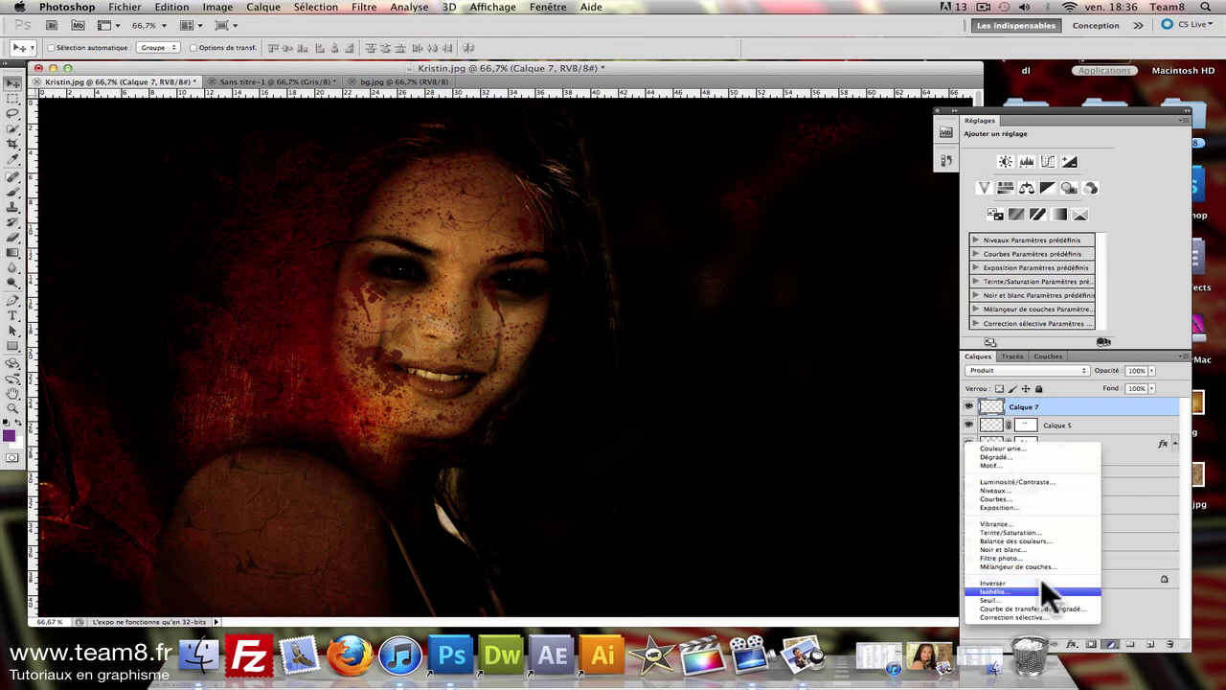
left_click(1032, 489)
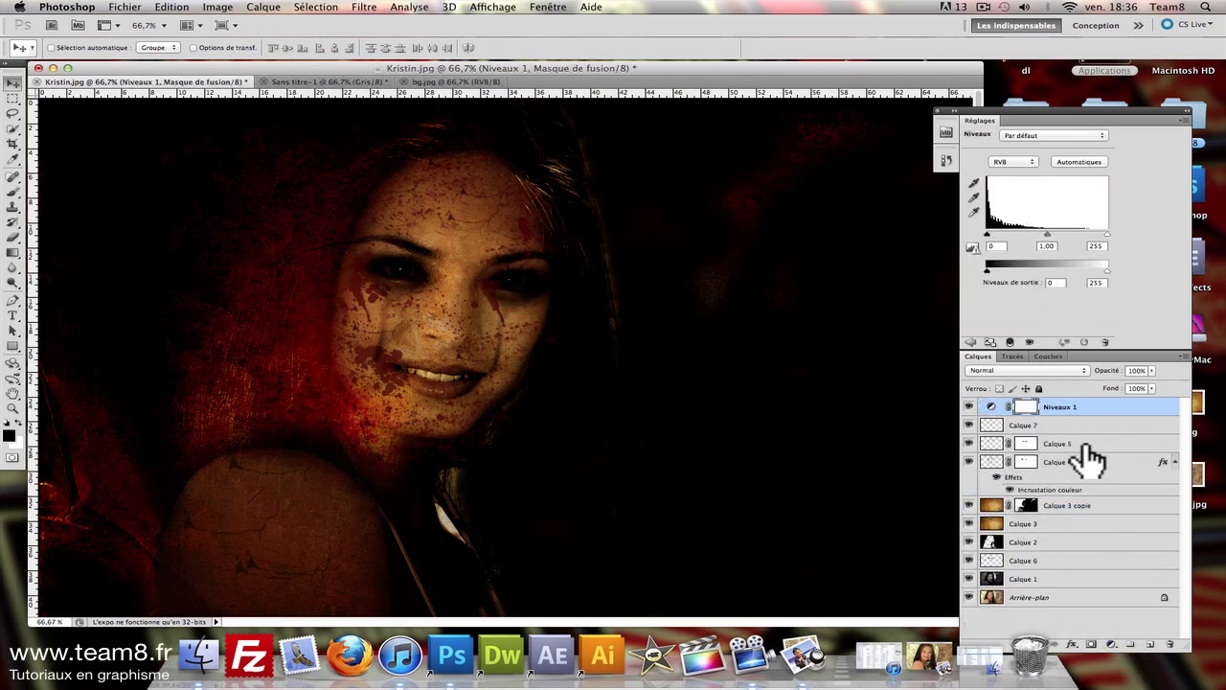
left_click(1168, 643)
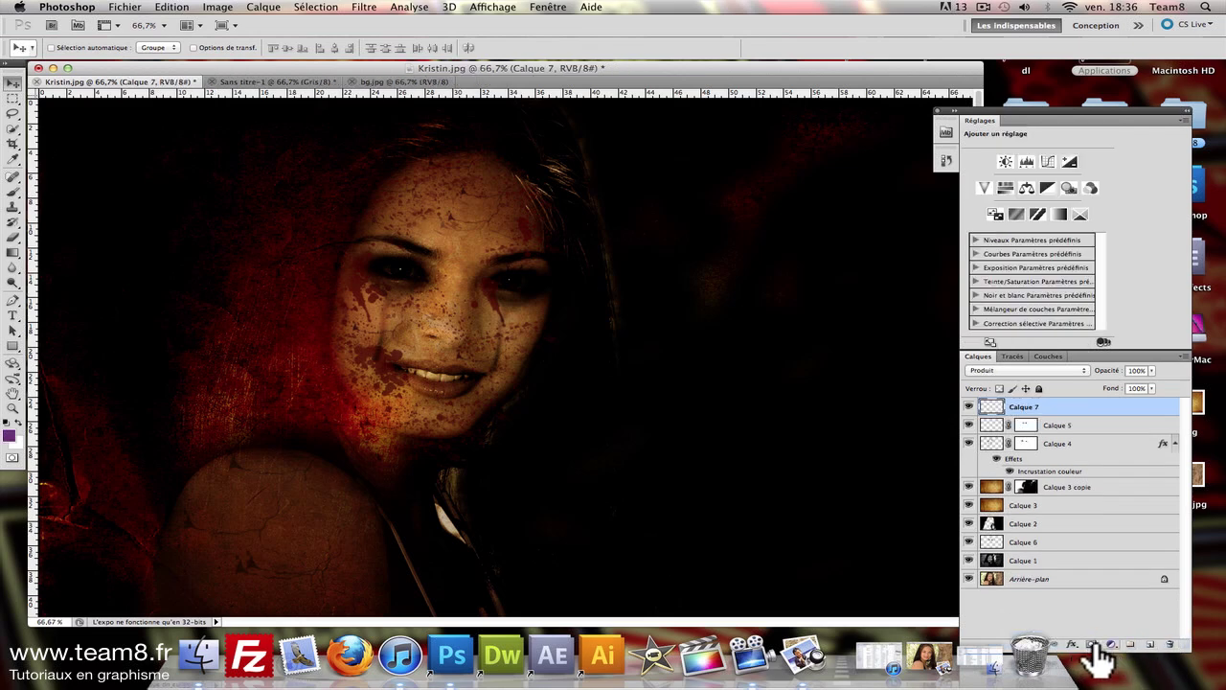
left_click(1111, 643)
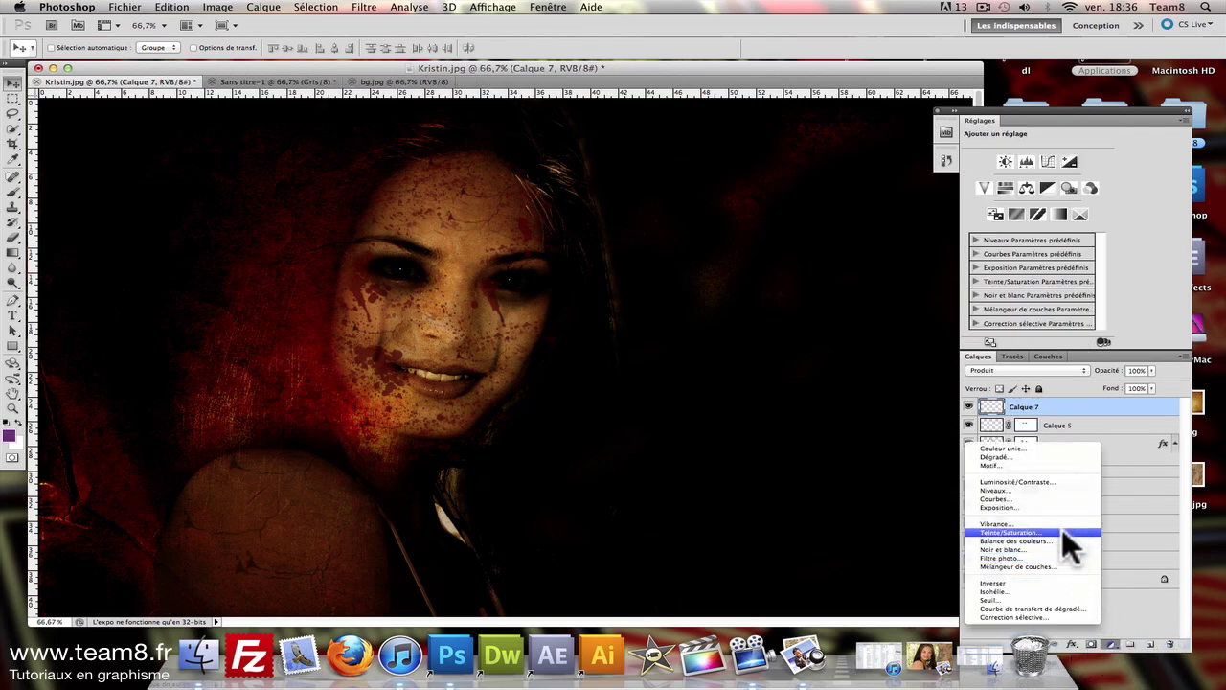
left_click(1061, 532)
mouse_move(1037, 194)
left_mouse_down()
mouse_move(1014, 194)
mouse_move(1051, 195)
mouse_move(1008, 218)
left_mouse_up()
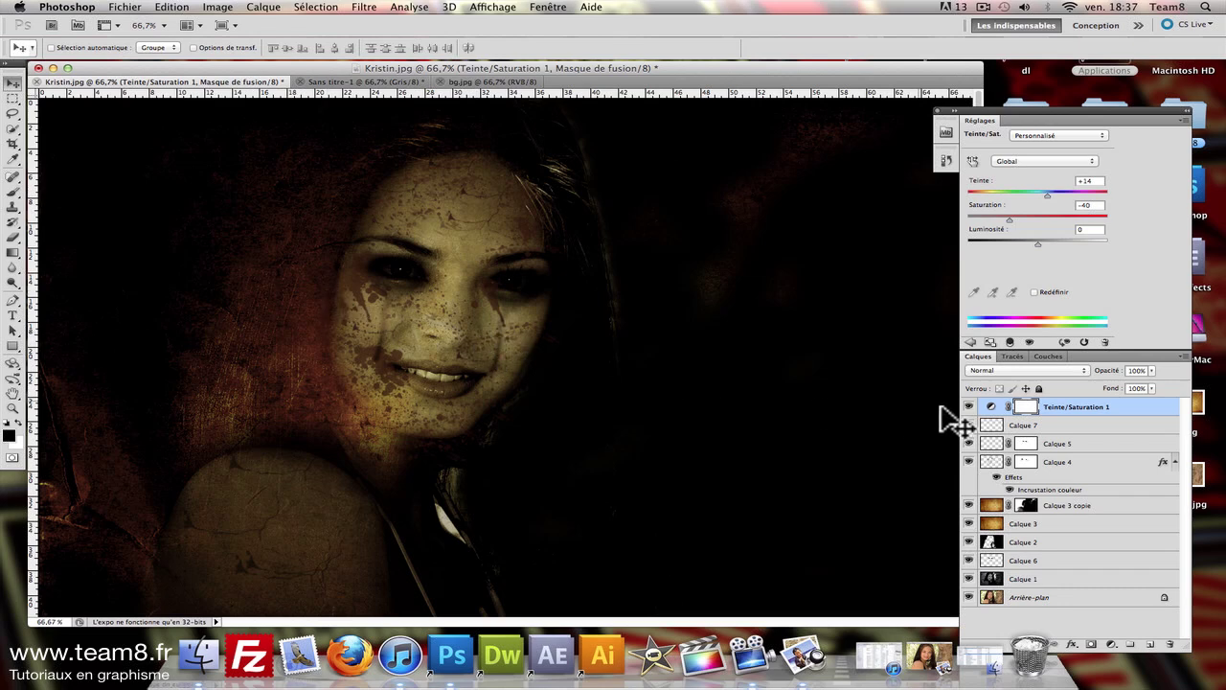
Step: Add a new layer and load Formes de base, choosing the soft 35 px round brush
left_click(1149, 644)
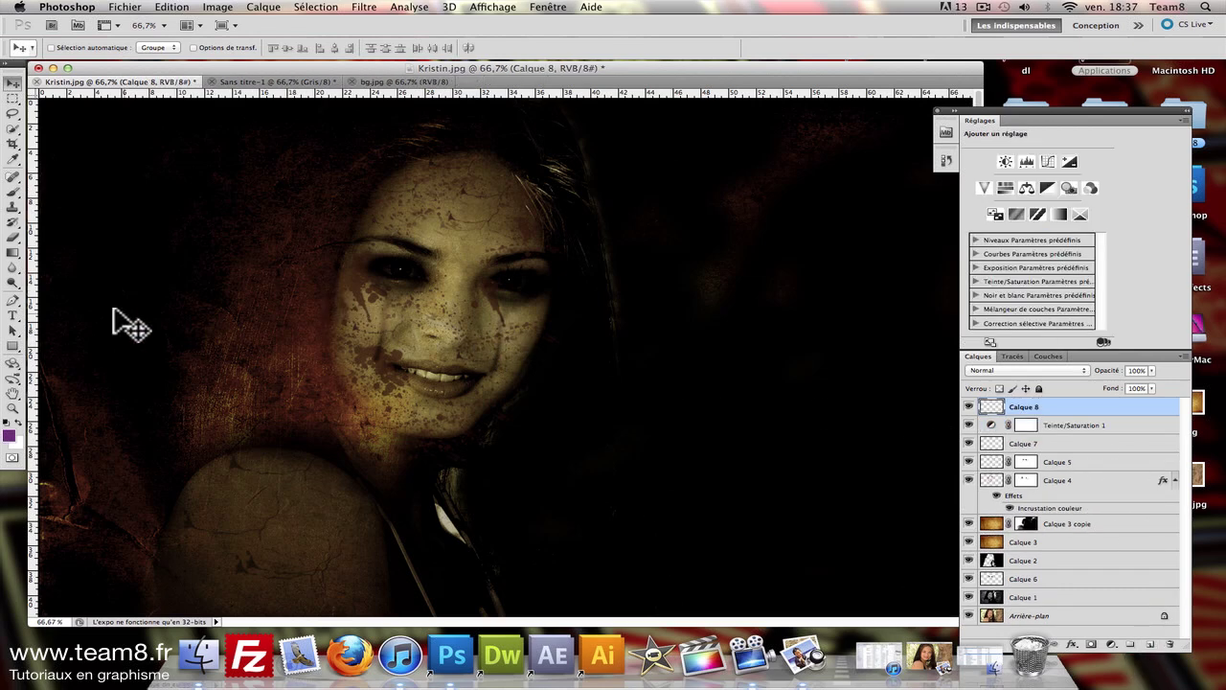
left_click(12, 190)
left_click(71, 44)
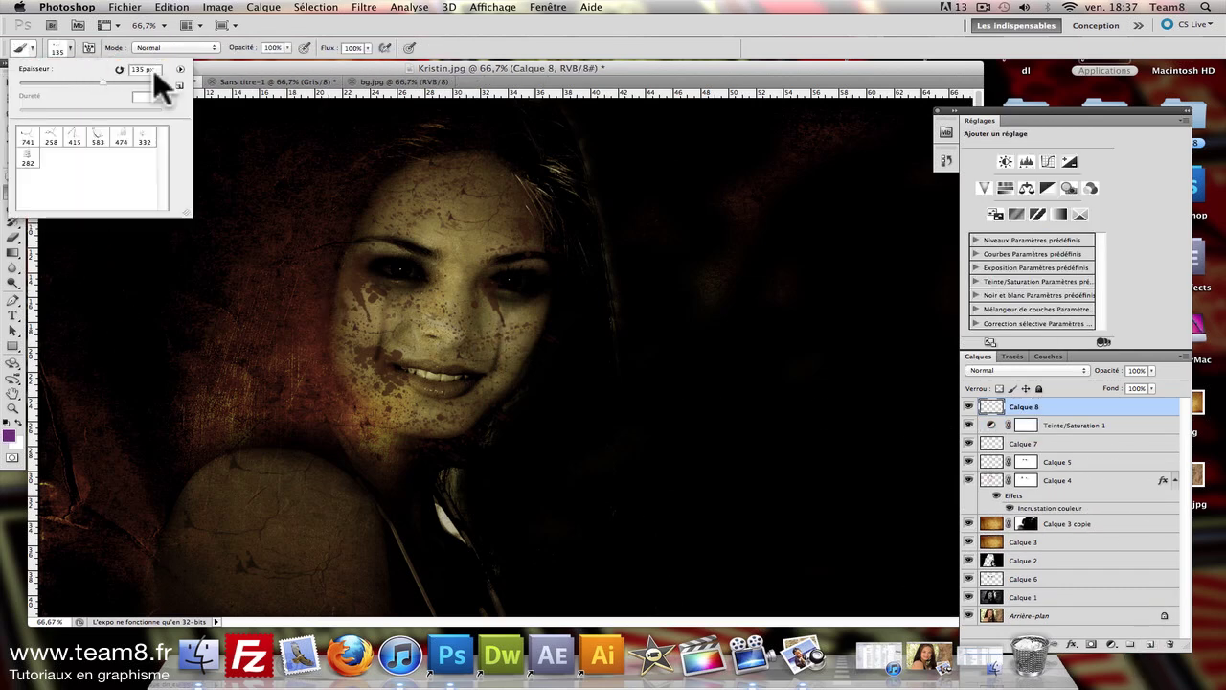
left_click(180, 68)
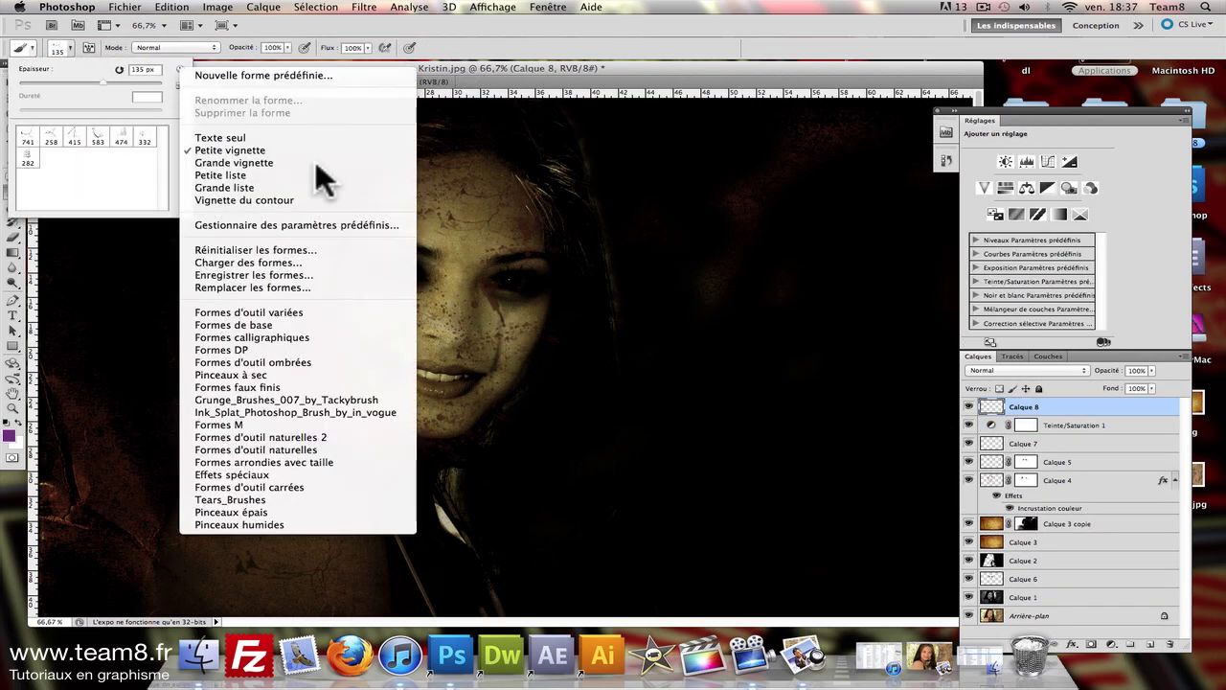
left_click(262, 326)
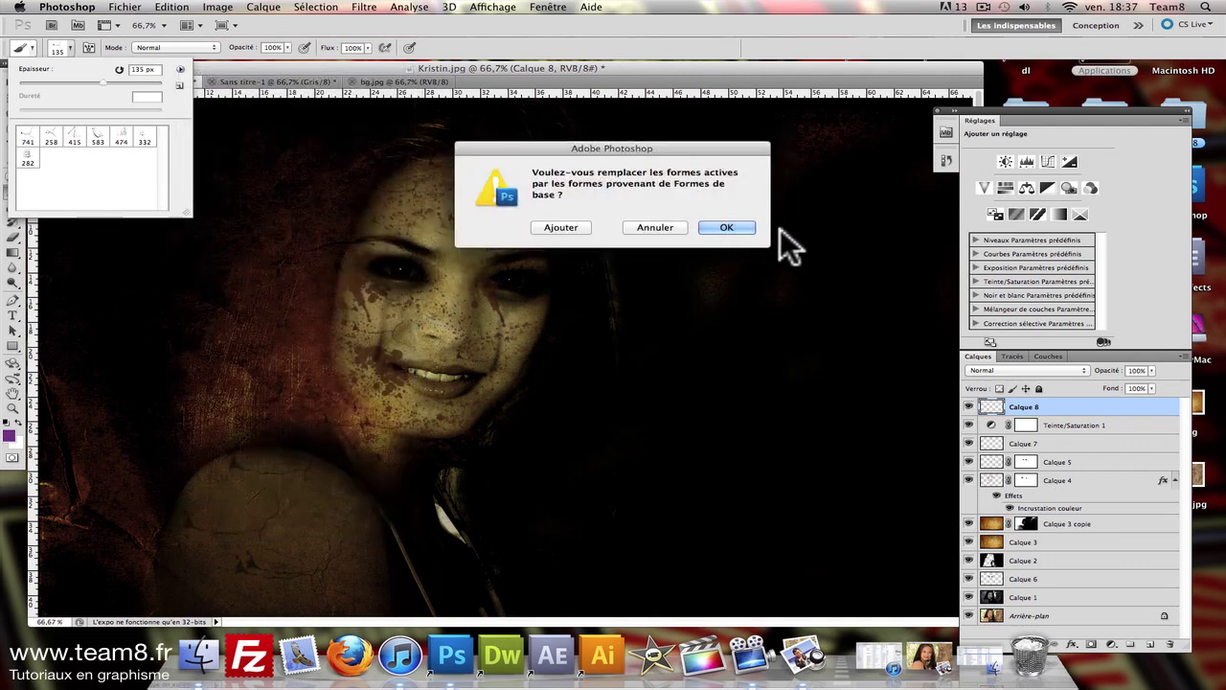
left_click(728, 228)
scroll(41, 197, "down", 3)
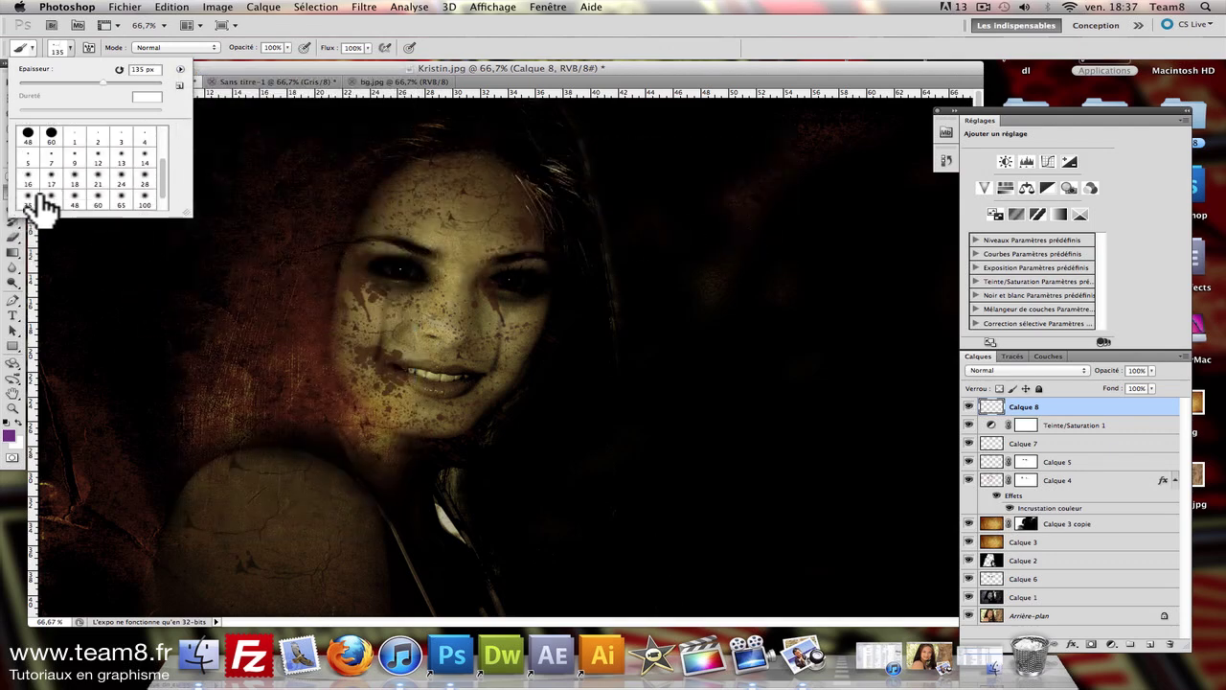
left_click(29, 199)
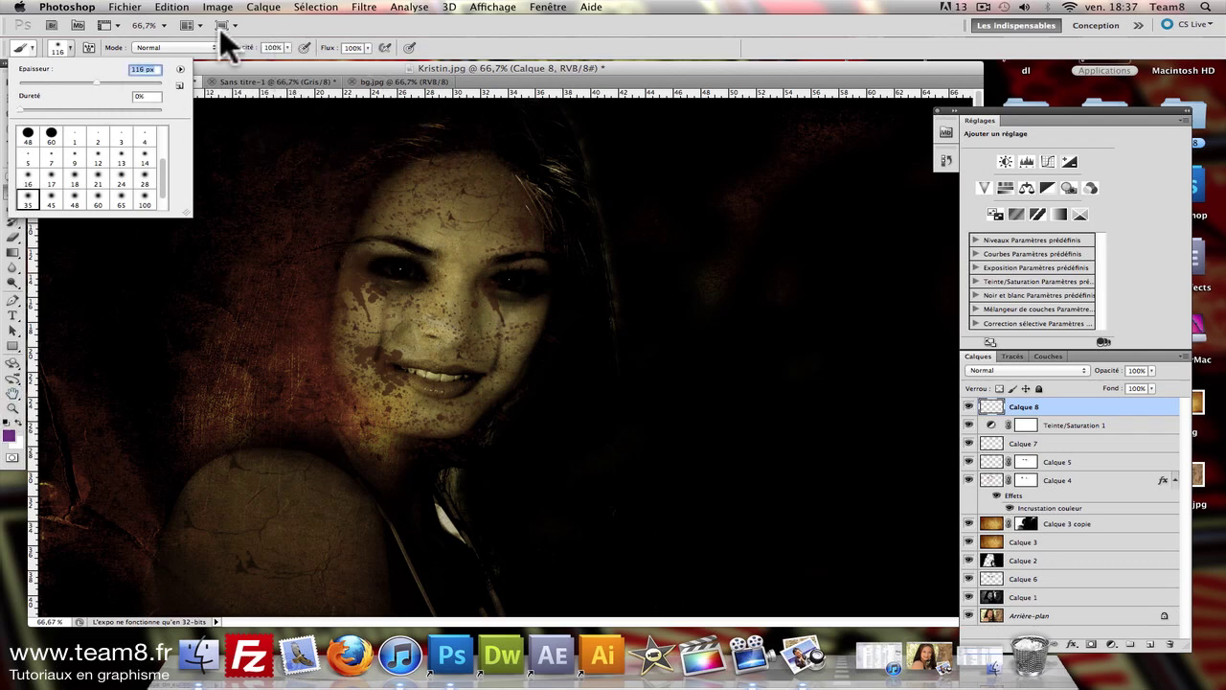
Step: Paint purple over both eyes at 60% opacity and blend Calque 8 in Lumière tamisée
left_click(288, 48)
left_click_drag(267, 58, 260, 59)
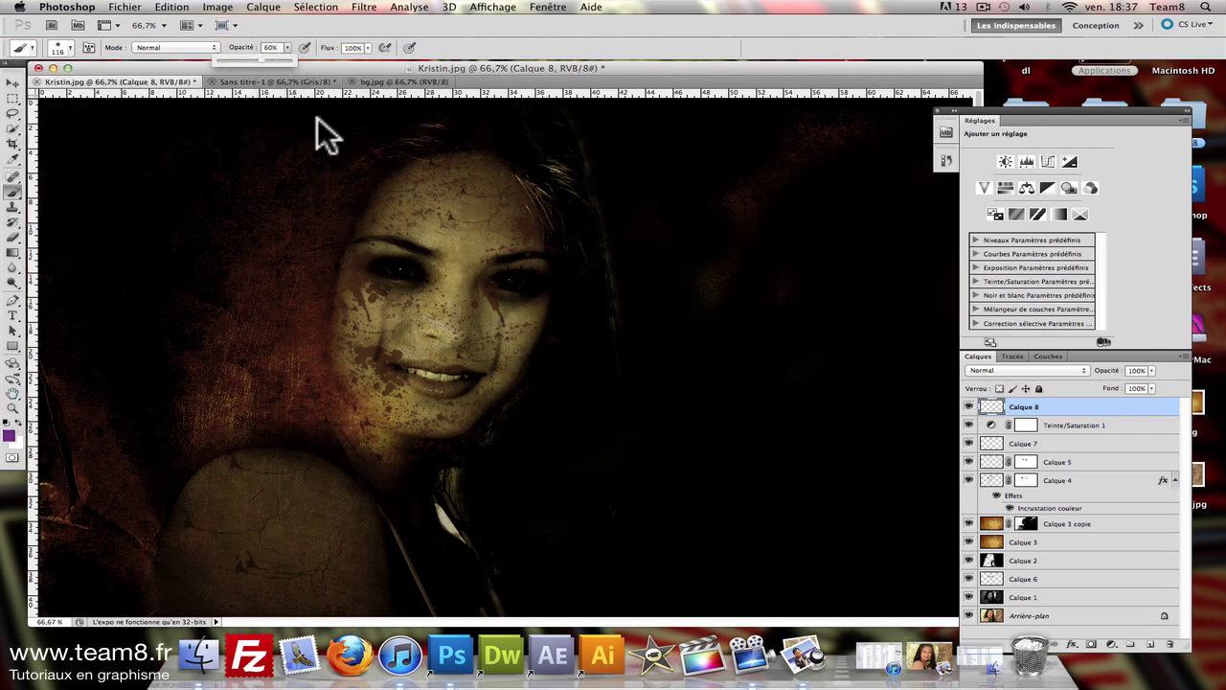
mouse_move(383, 274)
left_mouse_down()
mouse_move(366, 293)
mouse_move(372, 316)
left_mouse_up()
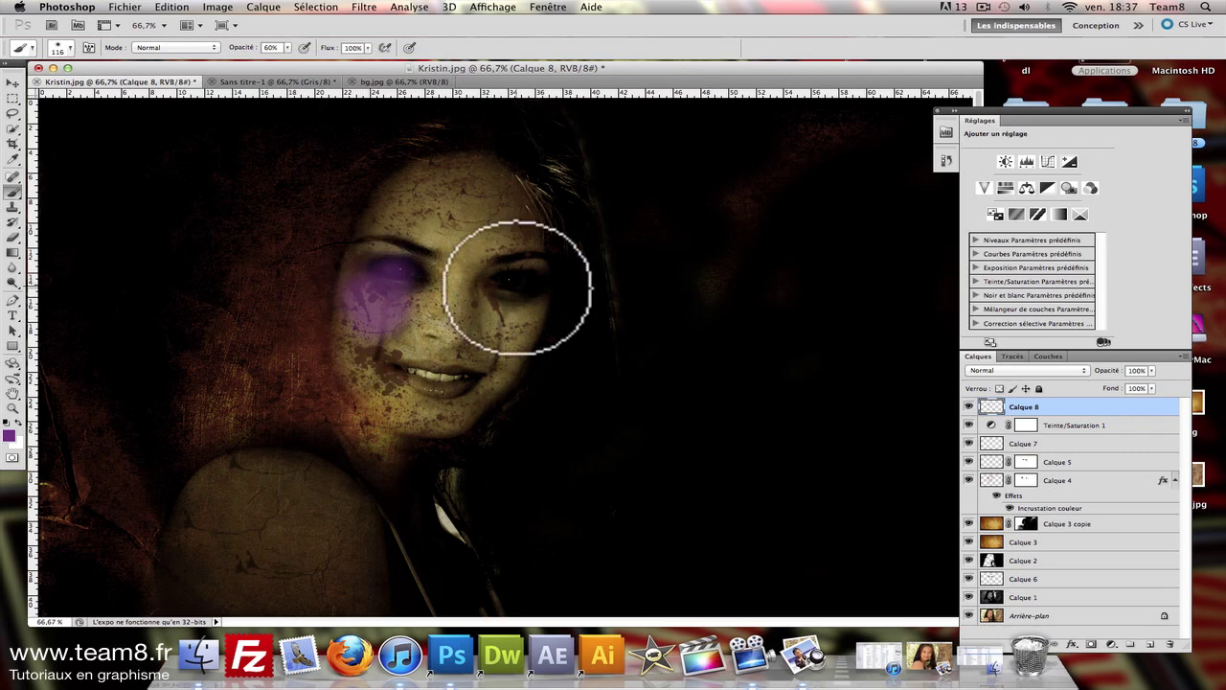
left_click_drag(520, 274, 538, 299)
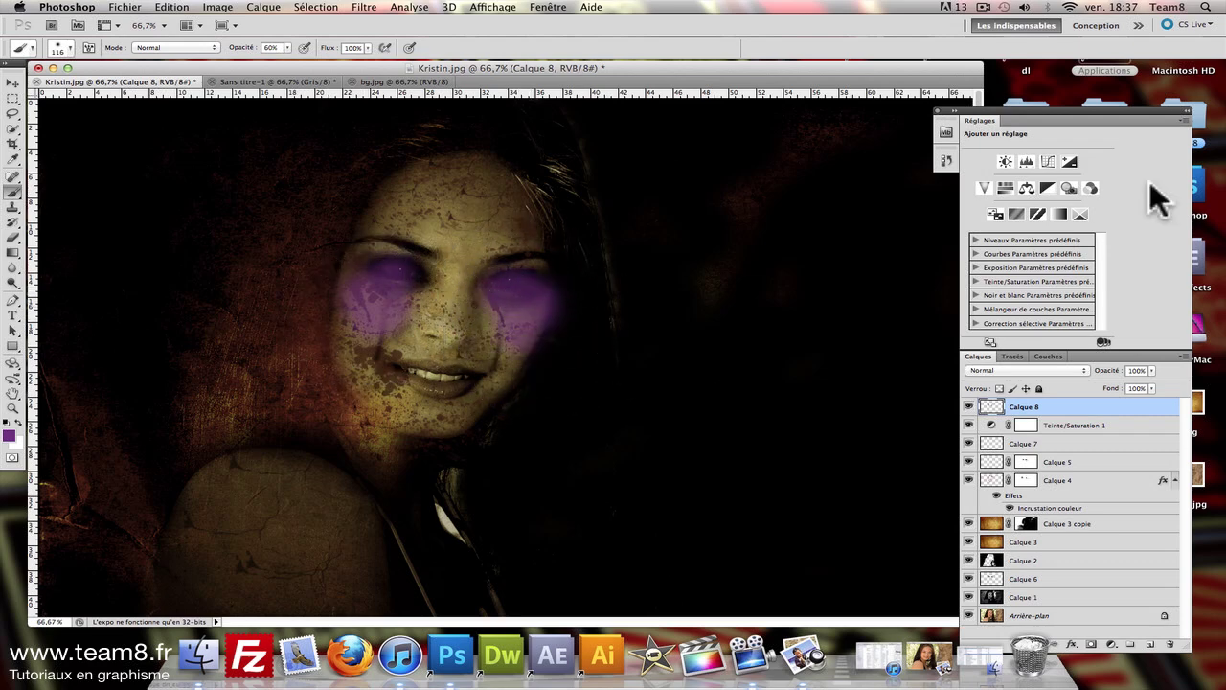
left_click(1003, 369)
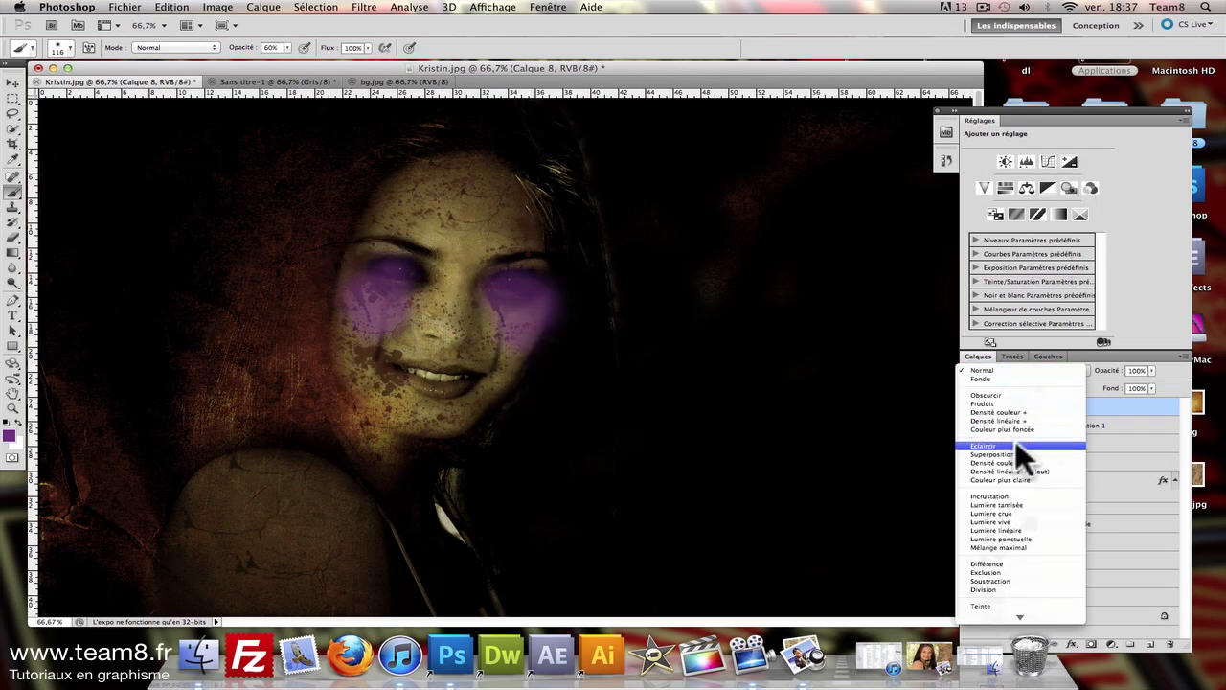
left_click(1022, 502)
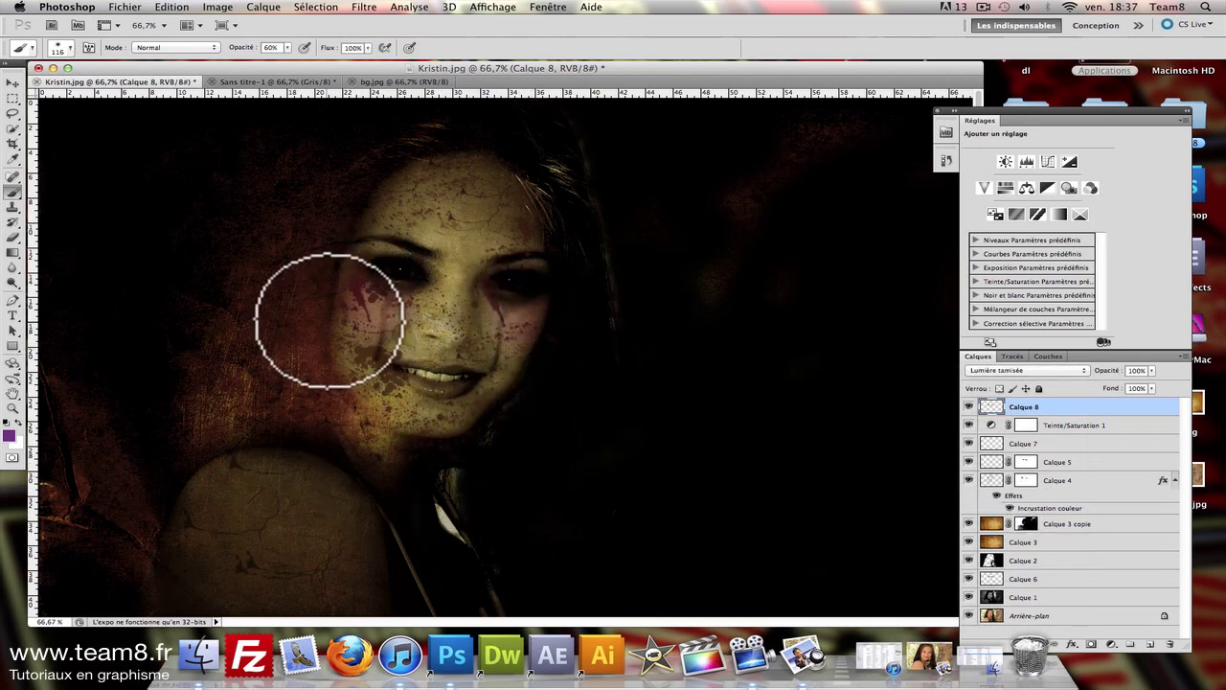
Step: Tint the eyelids with a pale light-blue brush stroke
left_click(9, 436)
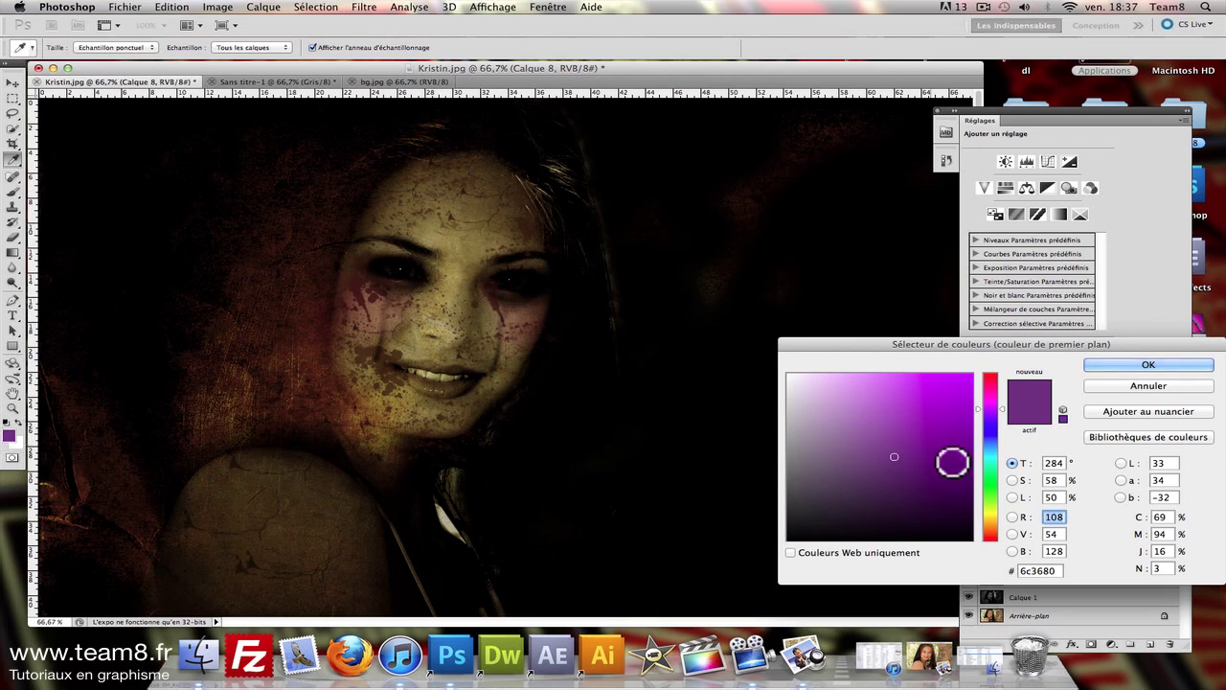
left_click_drag(973, 465, 973, 437)
left_click(852, 388)
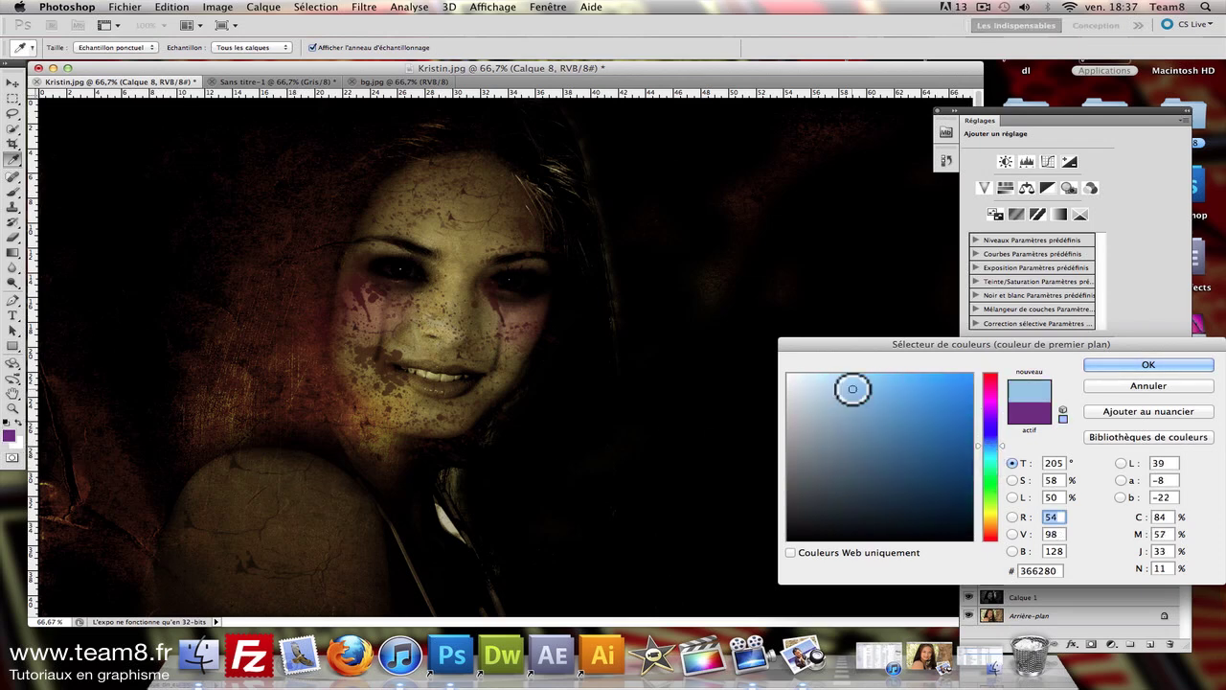
left_click(1128, 364)
mouse_move(355, 259)
left_mouse_down()
mouse_move(378, 255)
mouse_move(355, 290)
left_mouse_up()
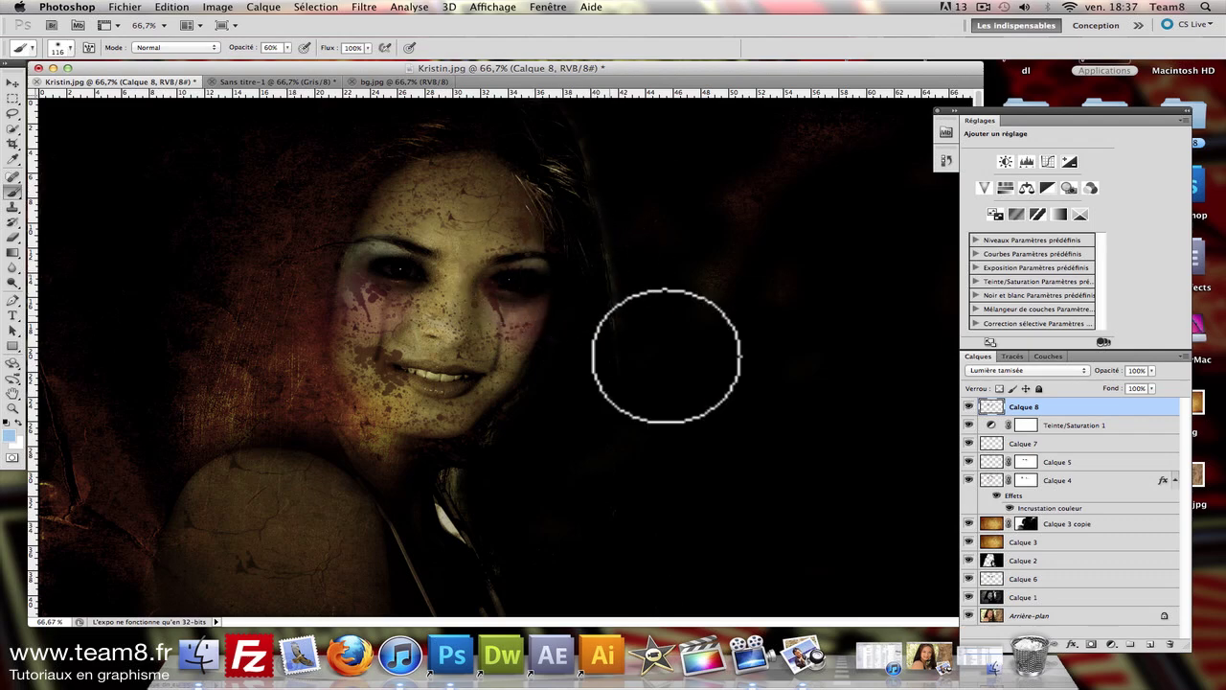
Step: Brighten the teeth on Calque 1 with the Dodge tool set to Tons clairs
left_click(1073, 597)
left_click(13, 281)
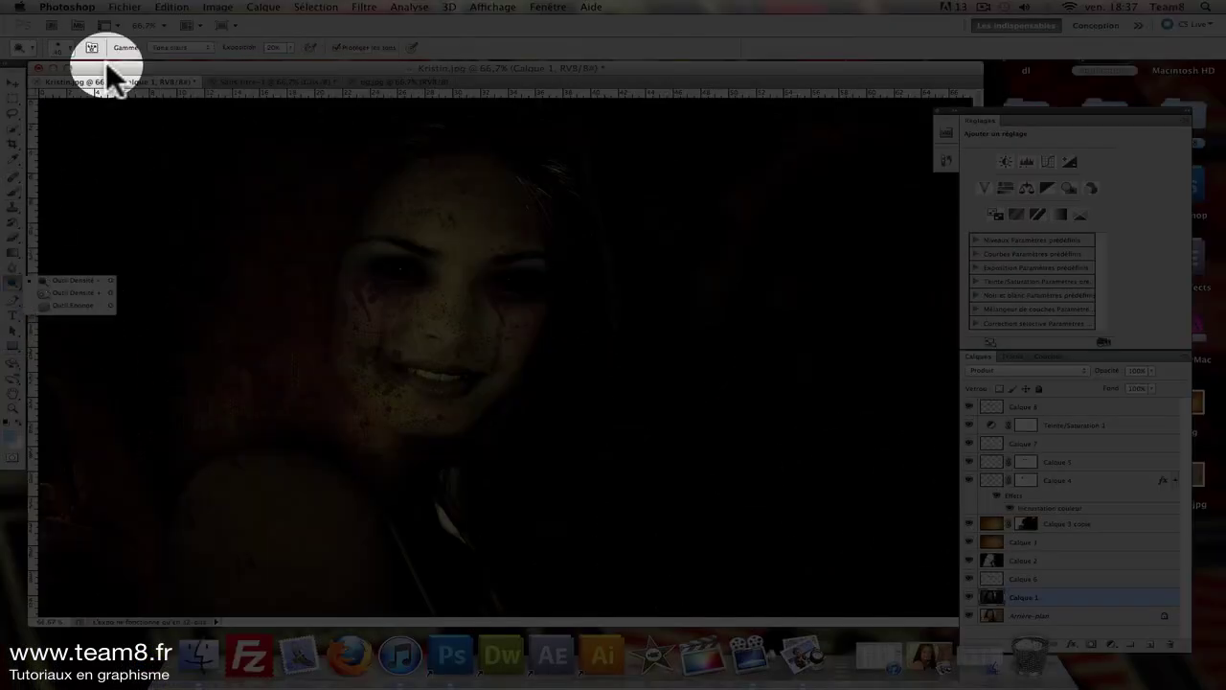
left_click(182, 47)
left_click(178, 47)
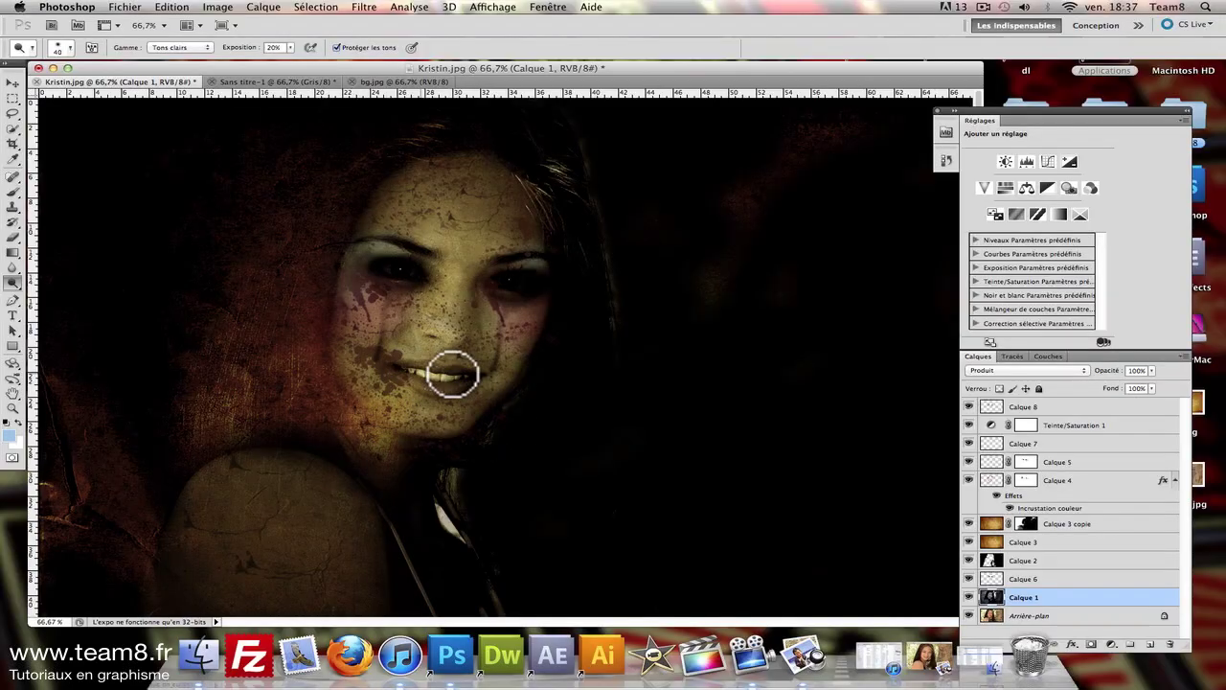
mouse_move(452, 373)
left_mouse_down()
mouse_move(426, 386)
mouse_move(407, 369)
left_mouse_up()
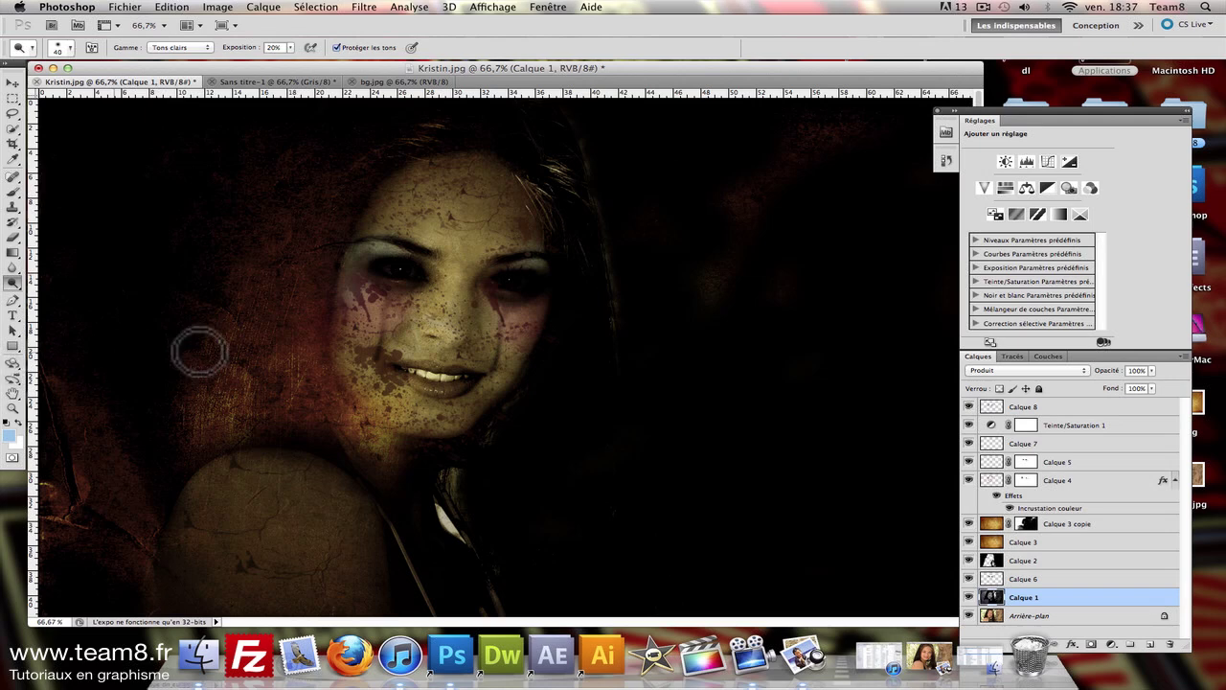
left_click(13, 83)
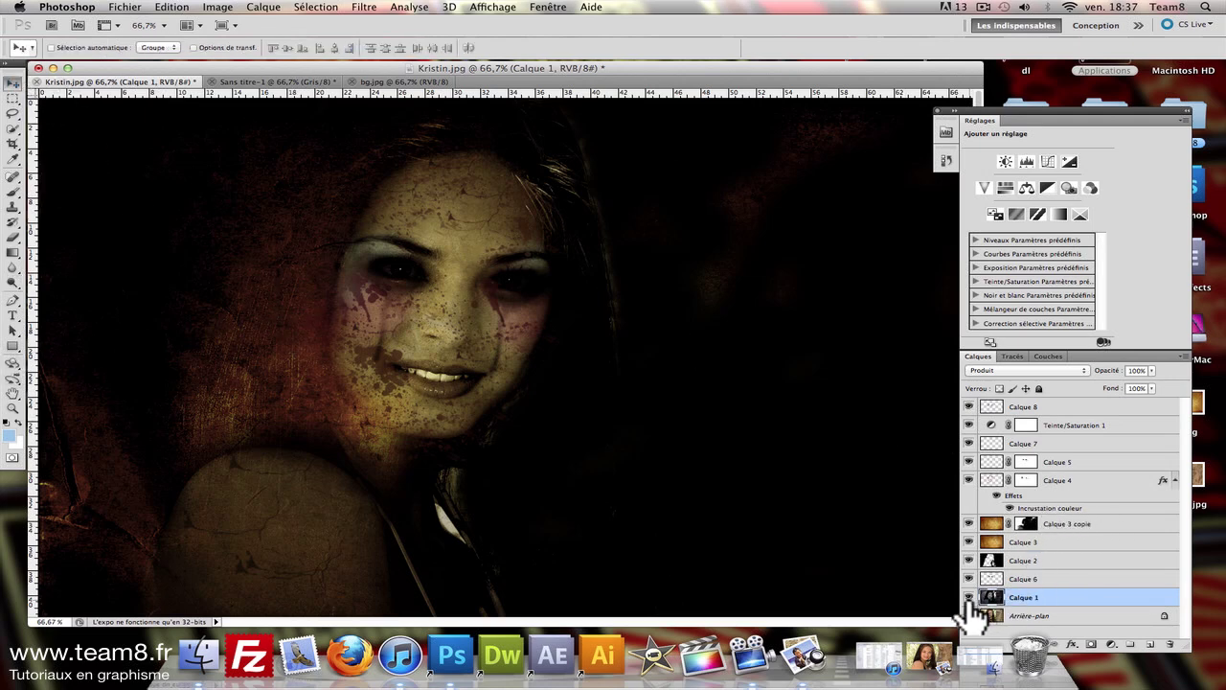
left_click_drag(969, 541, 970, 410)
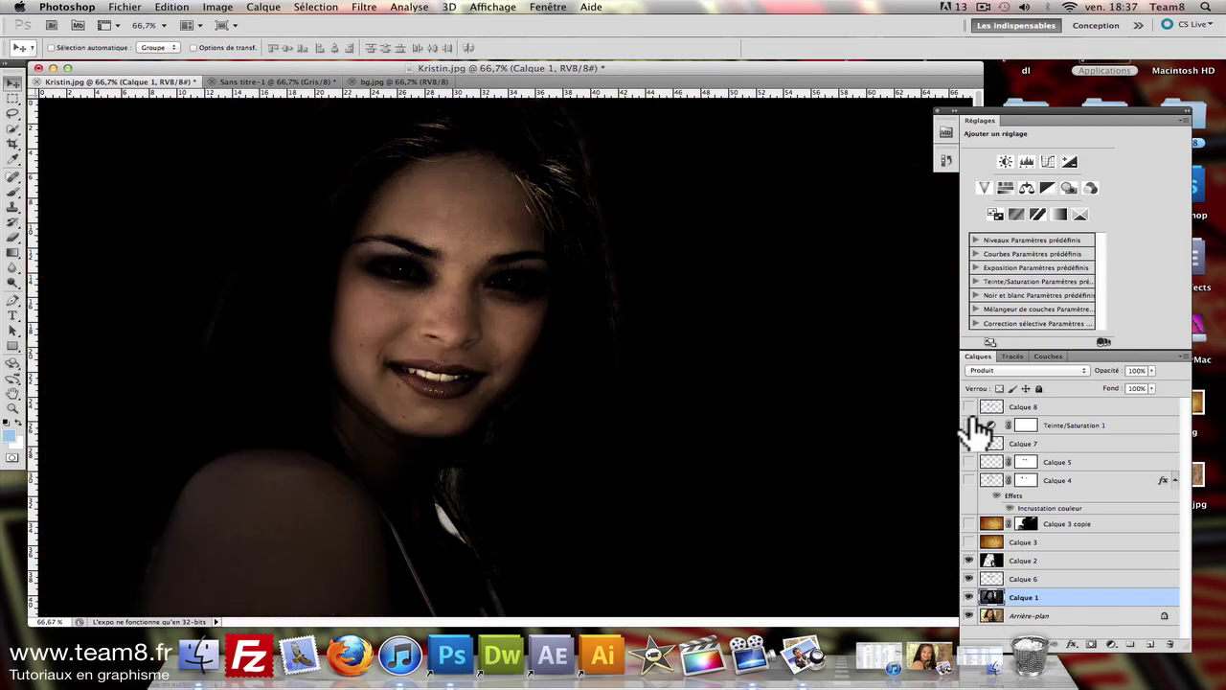
left_click(968, 597)
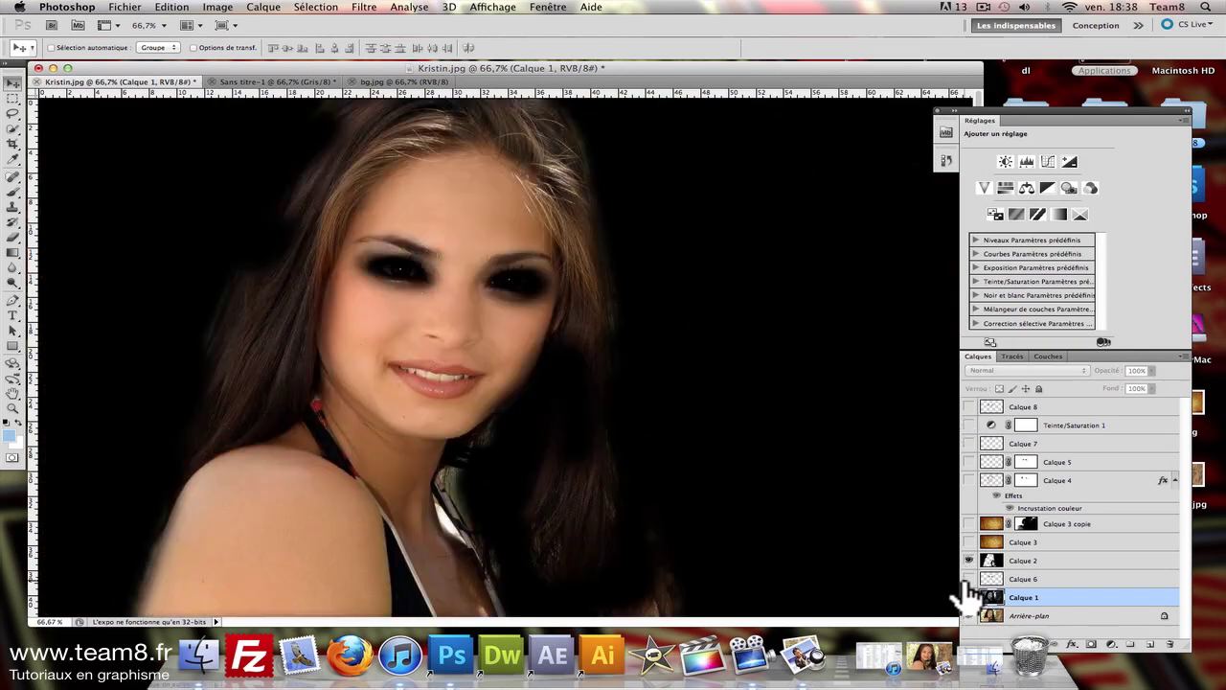
left_click(970, 614, "alt")
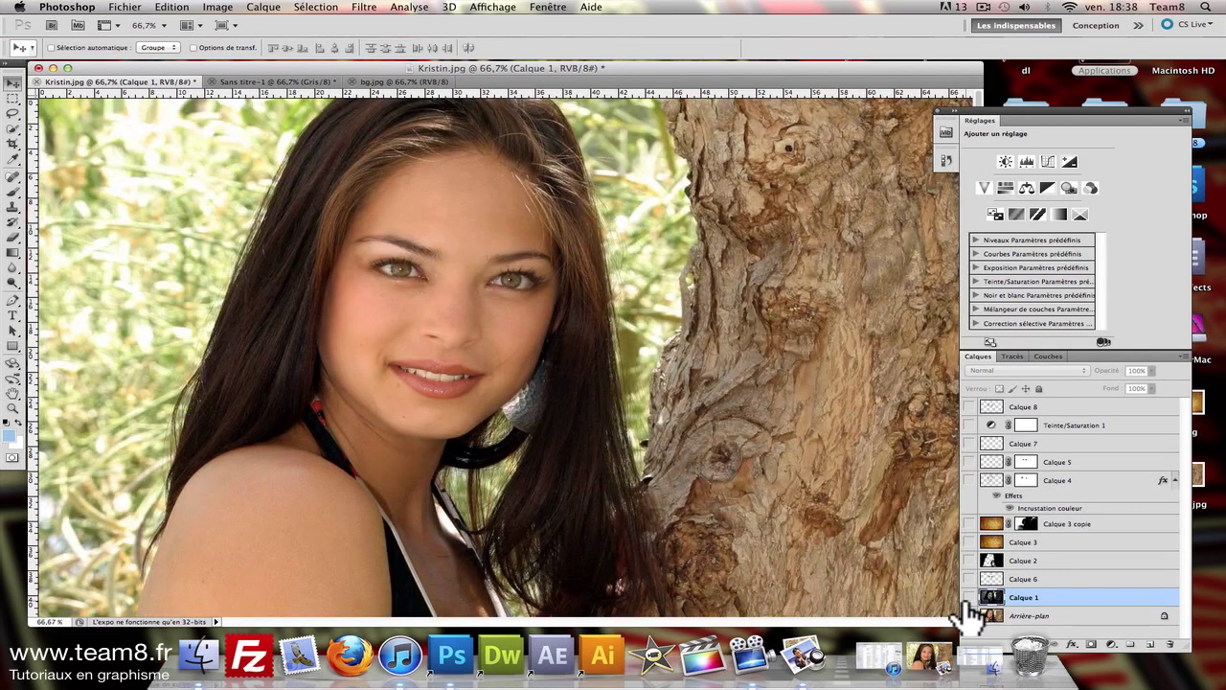
left_click_drag(968, 597, 970, 410)
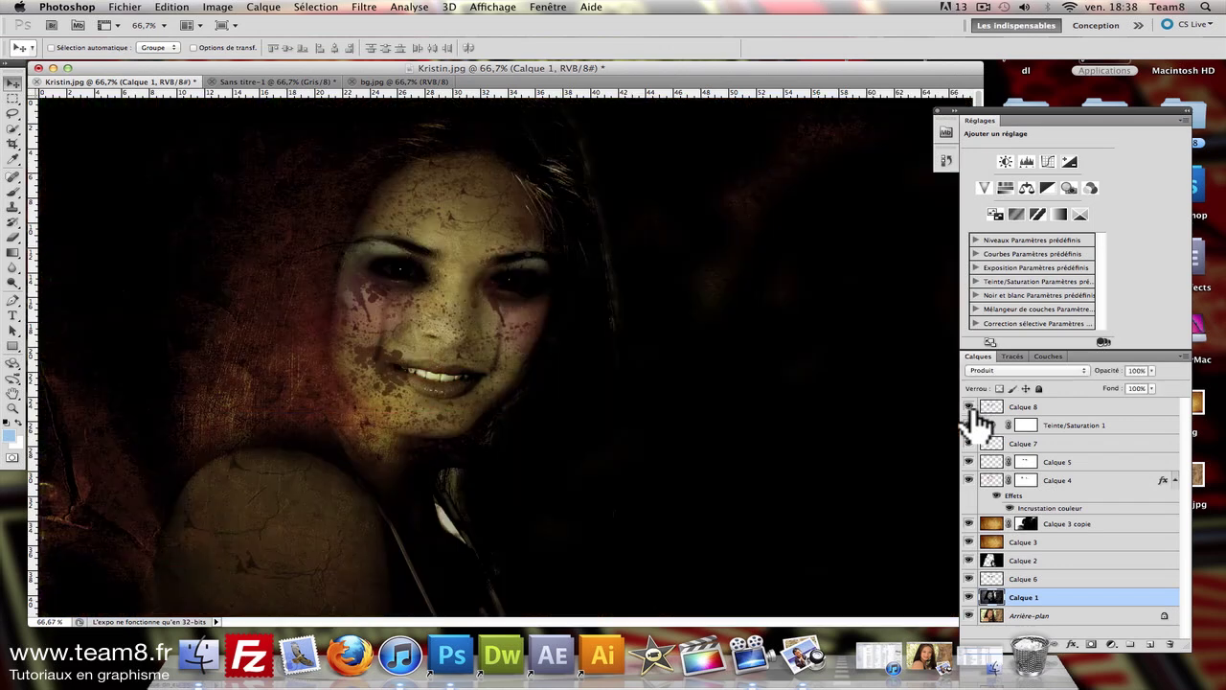